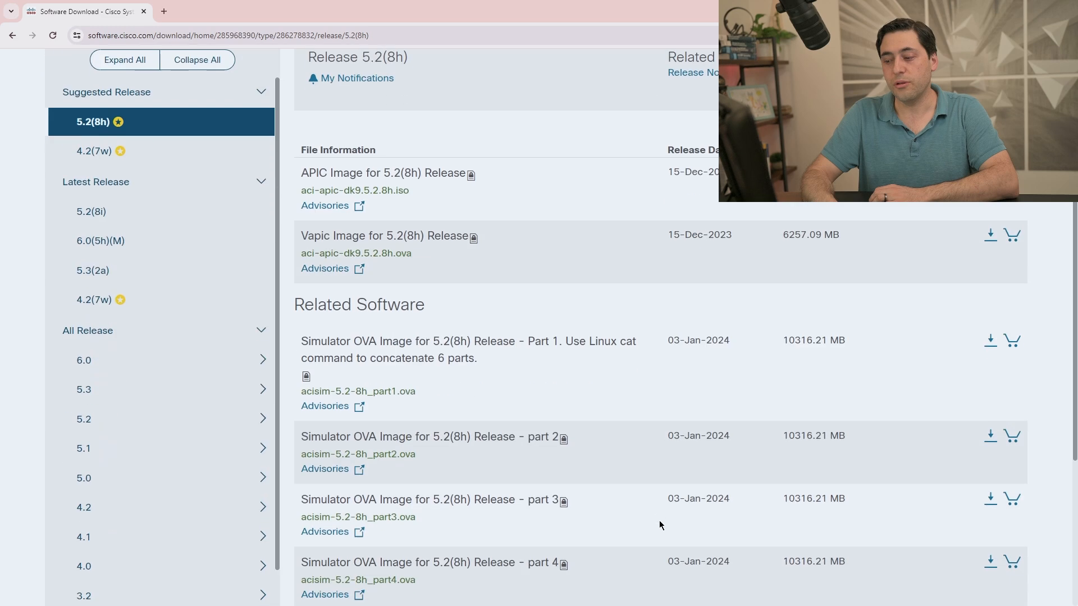
Browse the 5.2(8h) six-part simulator OVA, then expand the APIC 6.0 release list.
{"action": "scroll", "coordinate": [145, 106], "scroll_direction": "up", "scroll_amount": 2}
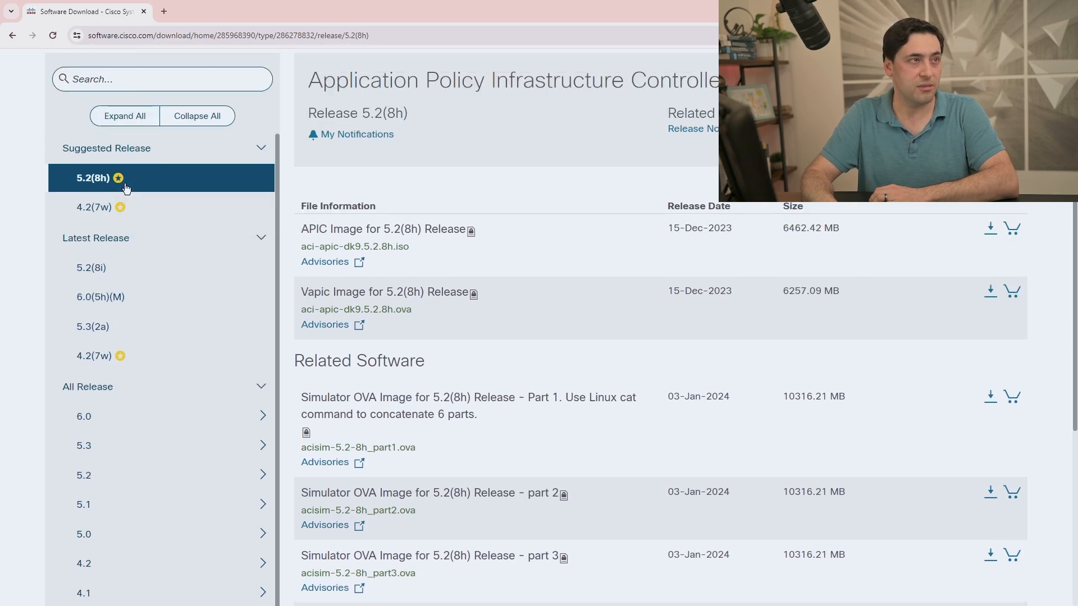
{"action": "scroll", "coordinate": [565, 303], "scroll_direction": "down", "scroll_amount": 4}
{"action": "mouse_move", "coordinate": [568, 312]}
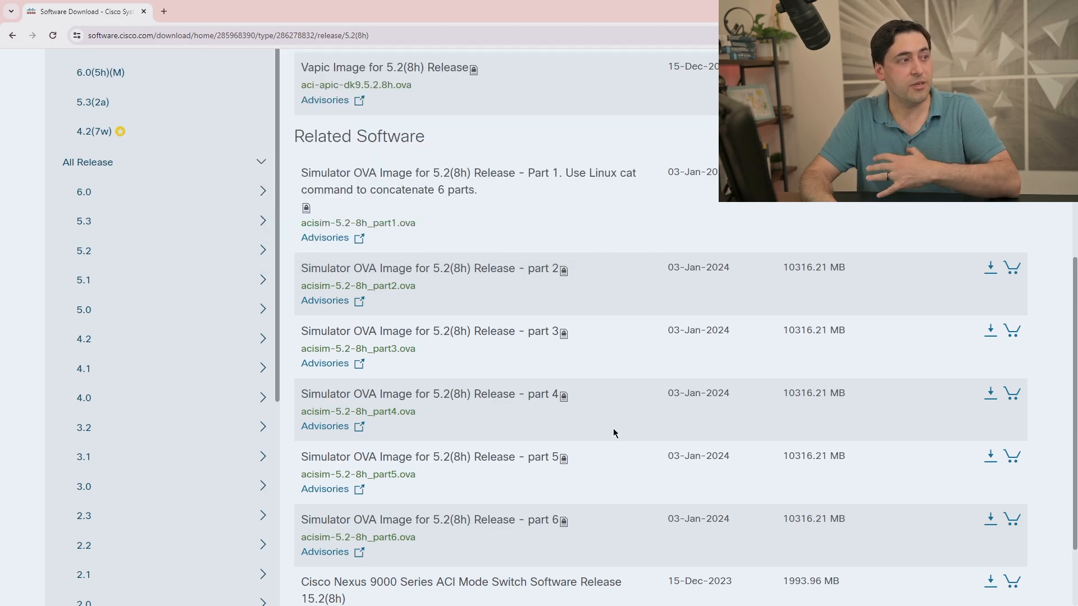
{"action": "scroll", "coordinate": [613, 432], "scroll_direction": "down", "scroll_amount": 1}
{"action": "scroll", "coordinate": [613, 432], "scroll_direction": "up", "scroll_amount": 1}
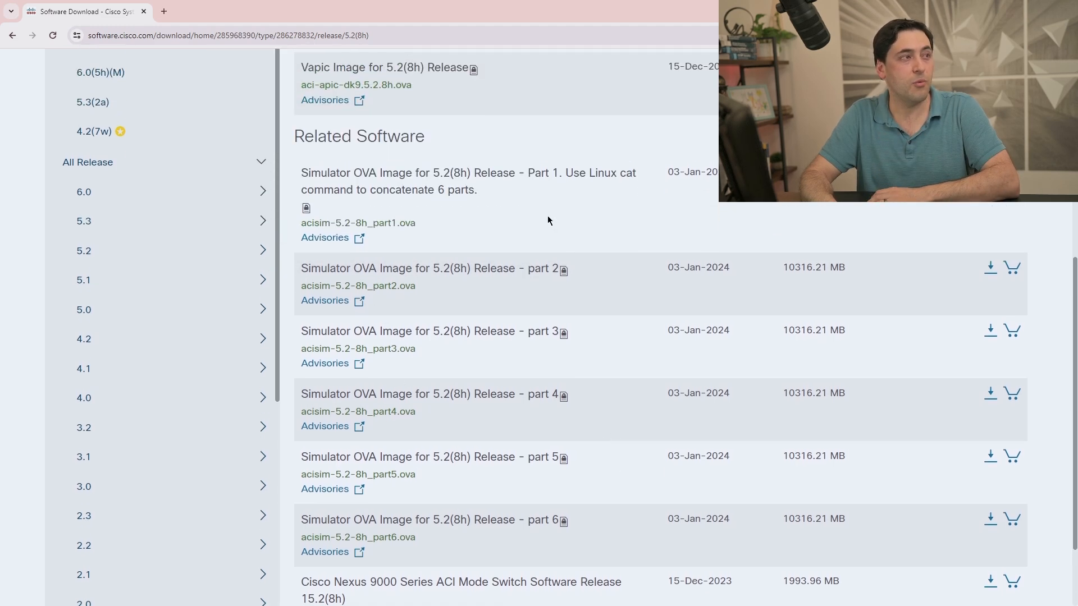
{"action": "mouse_move", "coordinate": [539, 196]}
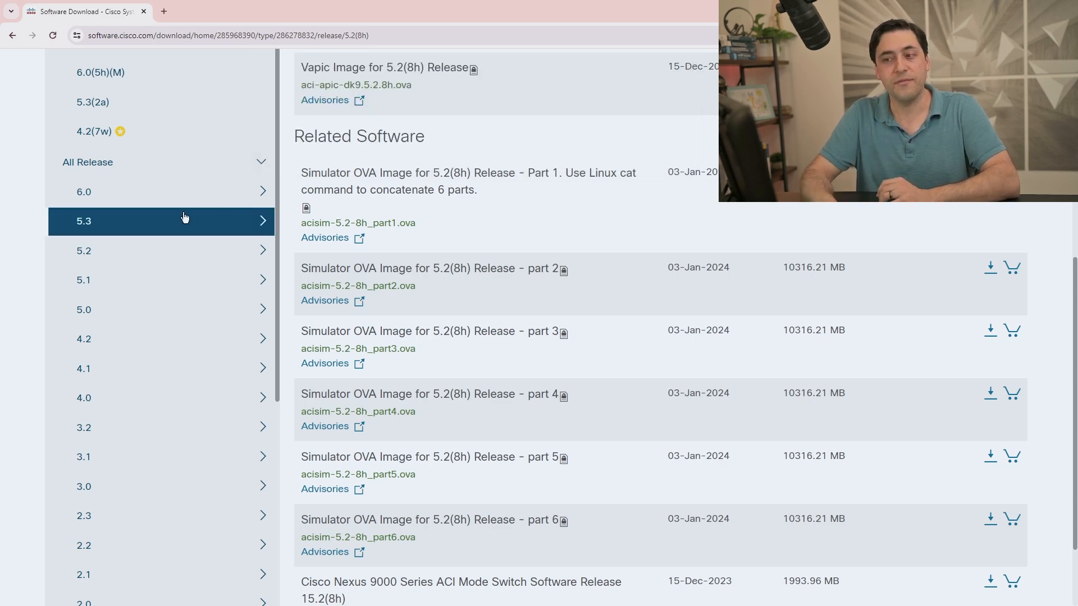
{"action": "left_click", "coordinate": [243, 194]}
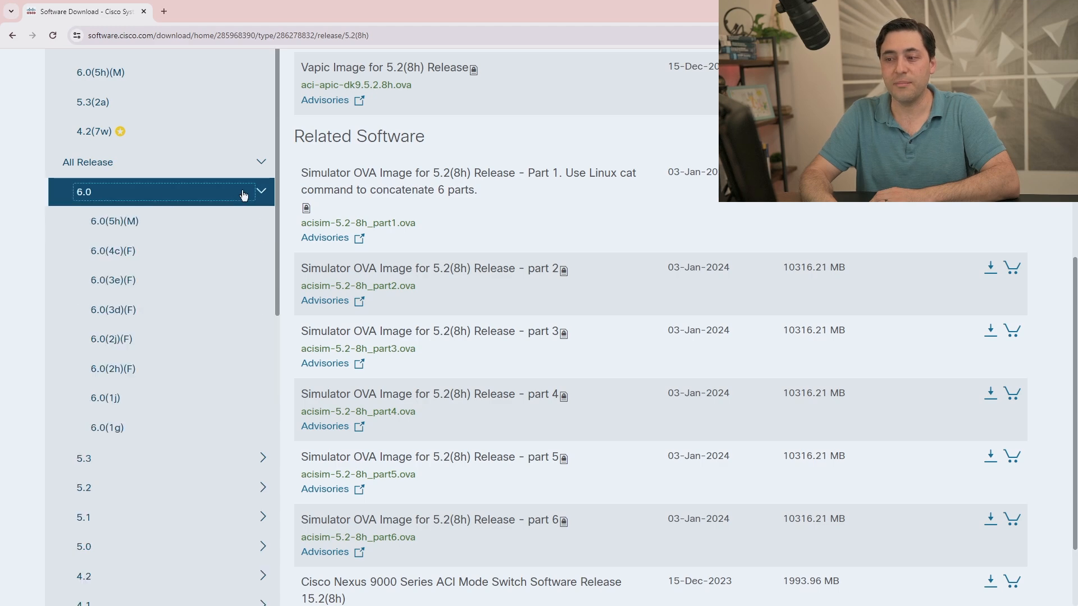
Open the APIC 6.0(4c)(F) release page and scroll down to its Related Software downloads.
{"action": "left_click", "coordinate": [113, 252]}
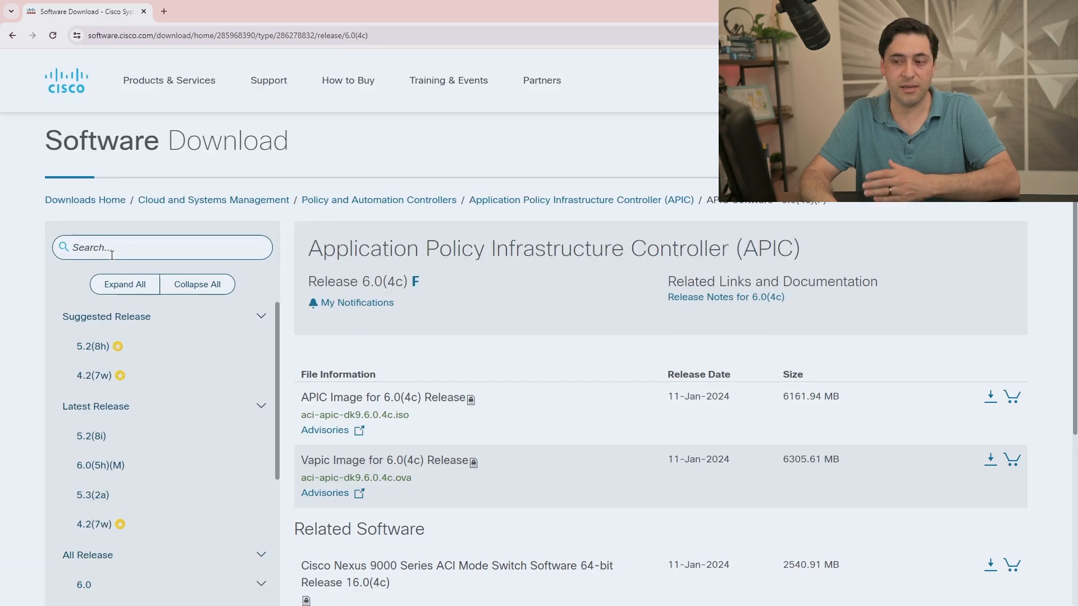
{"action": "scroll", "coordinate": [260, 460], "scroll_direction": "down", "scroll_amount": 2}
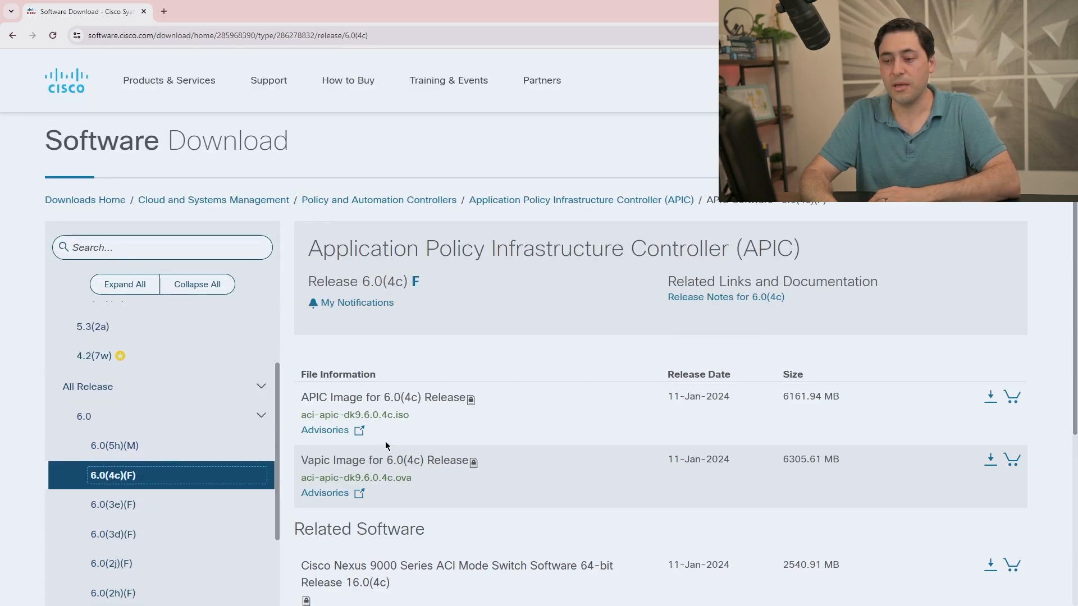
{"action": "scroll", "coordinate": [640, 462], "scroll_direction": "down", "scroll_amount": 5}
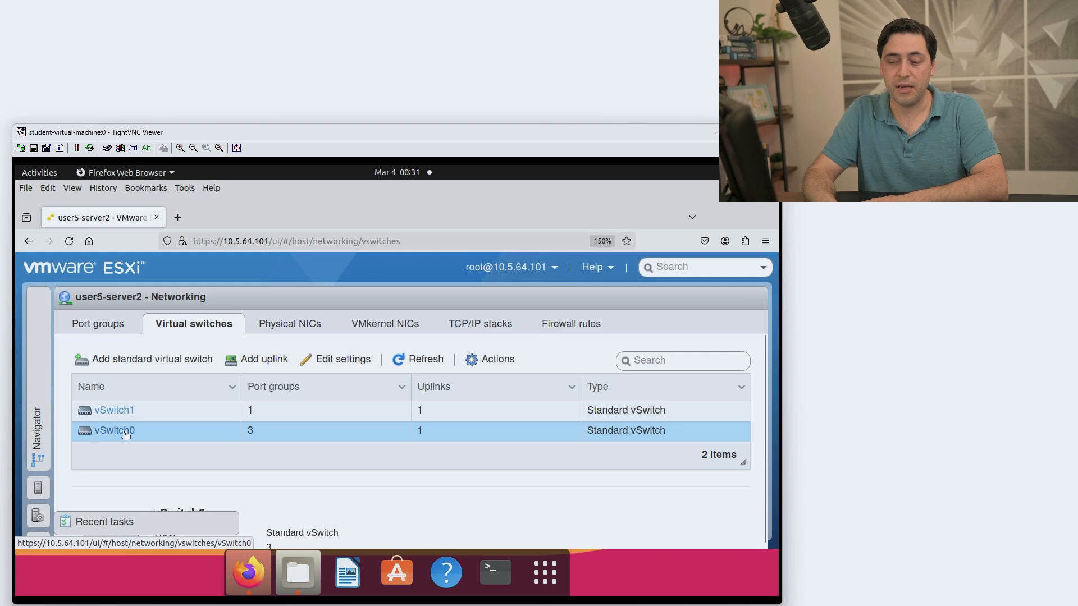
Inspect vSwitch0's single-uplink topology, then show vSwitch1's details from the Navigator.
{"action": "left_click_drag", "start_coordinate": [127, 436], "coordinate": [129, 407]}
{"action": "left_click", "coordinate": [128, 406]}
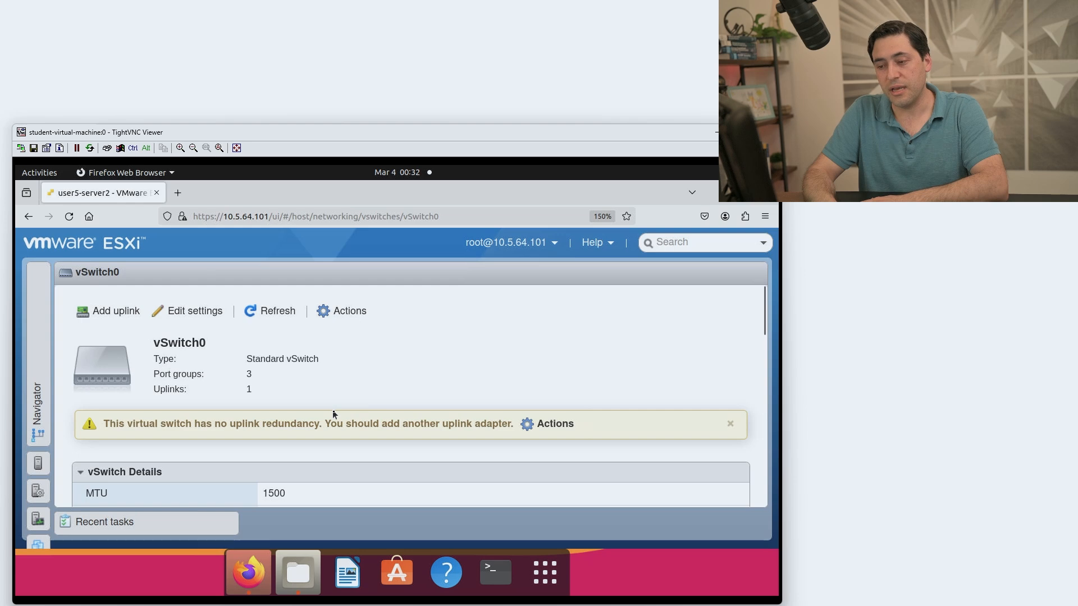
{"action": "scroll", "coordinate": [369, 409], "scroll_direction": "down", "scroll_amount": 5}
{"action": "scroll", "coordinate": [370, 412], "scroll_direction": "down", "scroll_amount": 5}
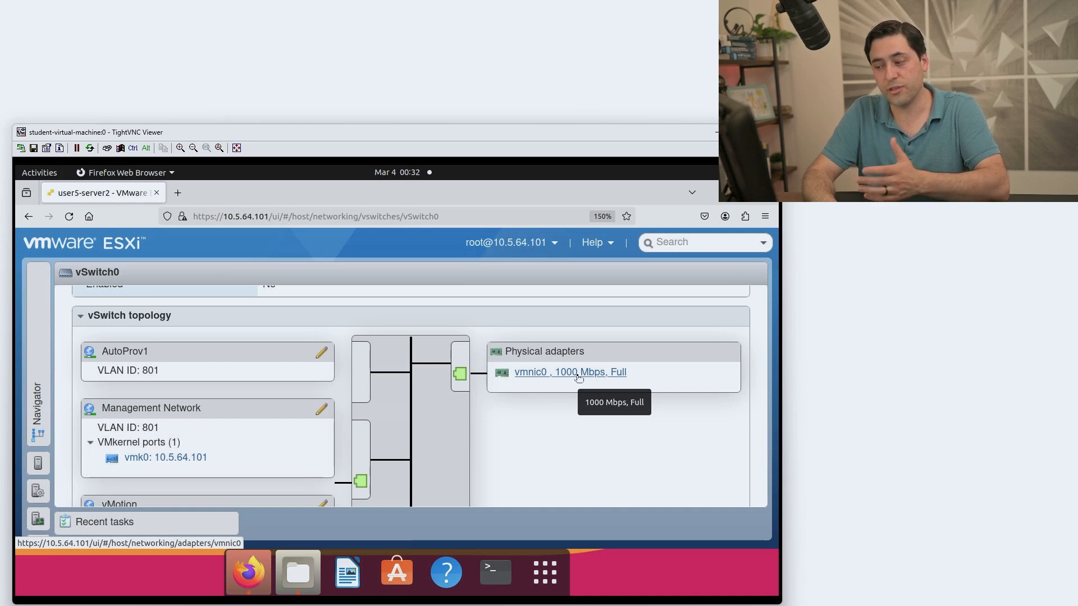
{"action": "scroll", "coordinate": [240, 356], "scroll_direction": "up", "scroll_amount": 10}
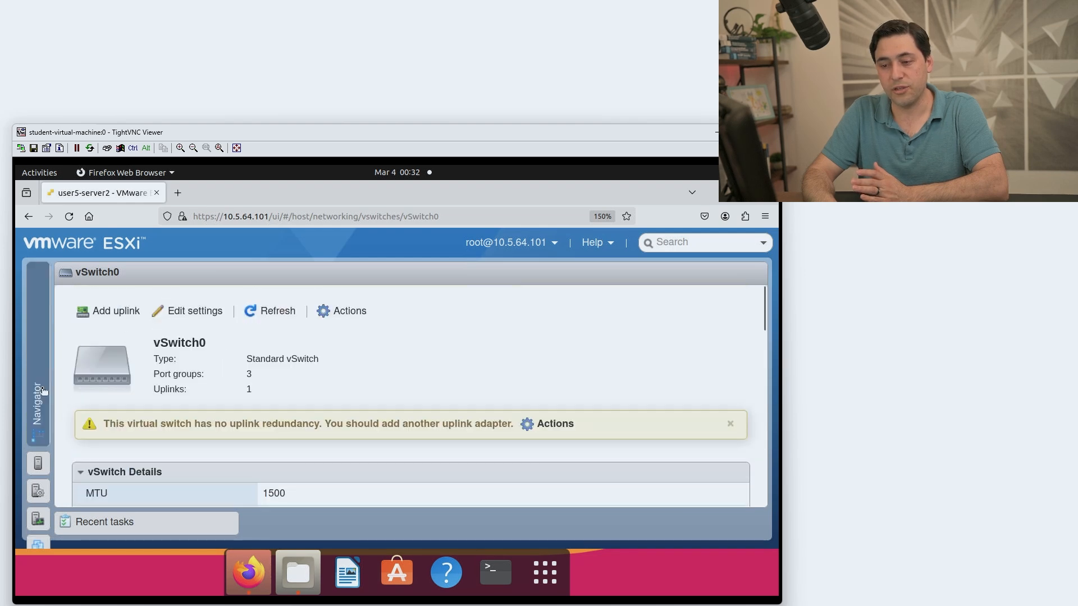
{"action": "left_click", "coordinate": [37, 404]}
{"action": "left_click", "coordinate": [101, 504]}
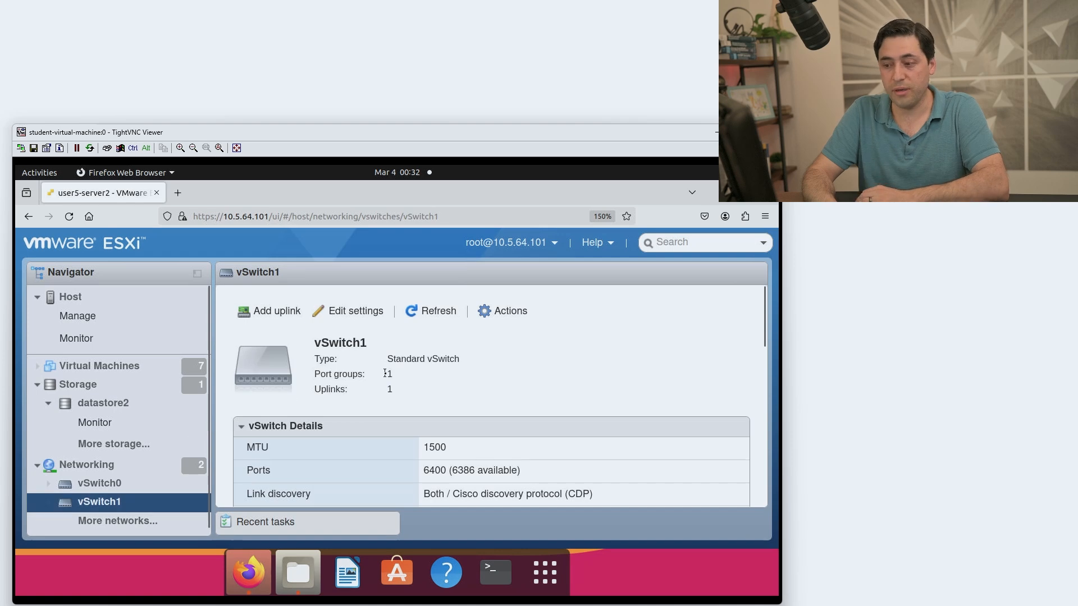
Compare vSwitch0's uplink warning with vSwitch1's details, then return to the Networking overview.
{"action": "left_click", "coordinate": [132, 486]}
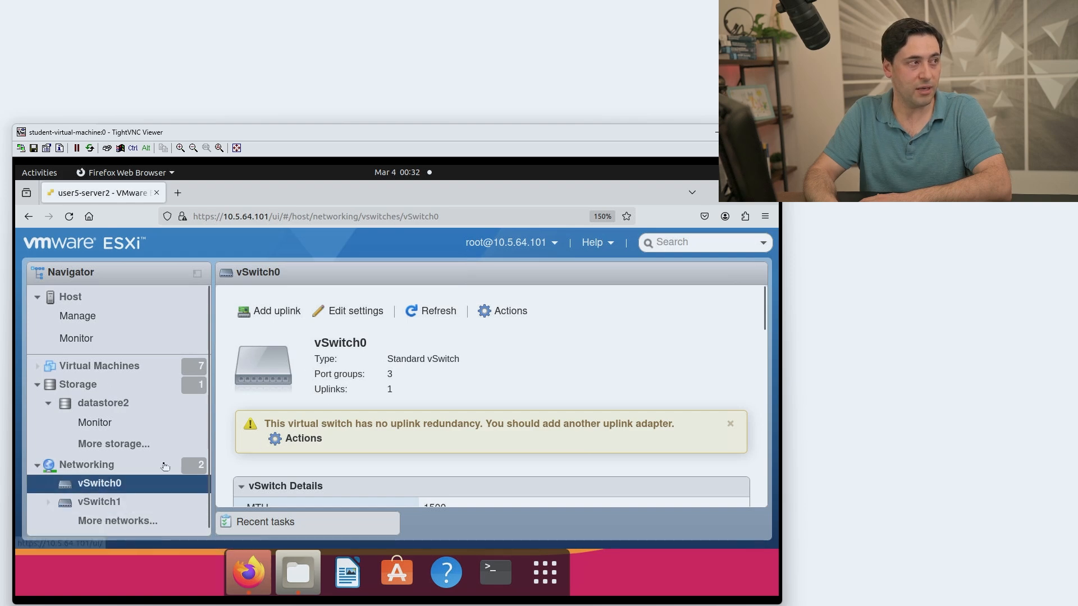
{"action": "left_click", "coordinate": [120, 502]}
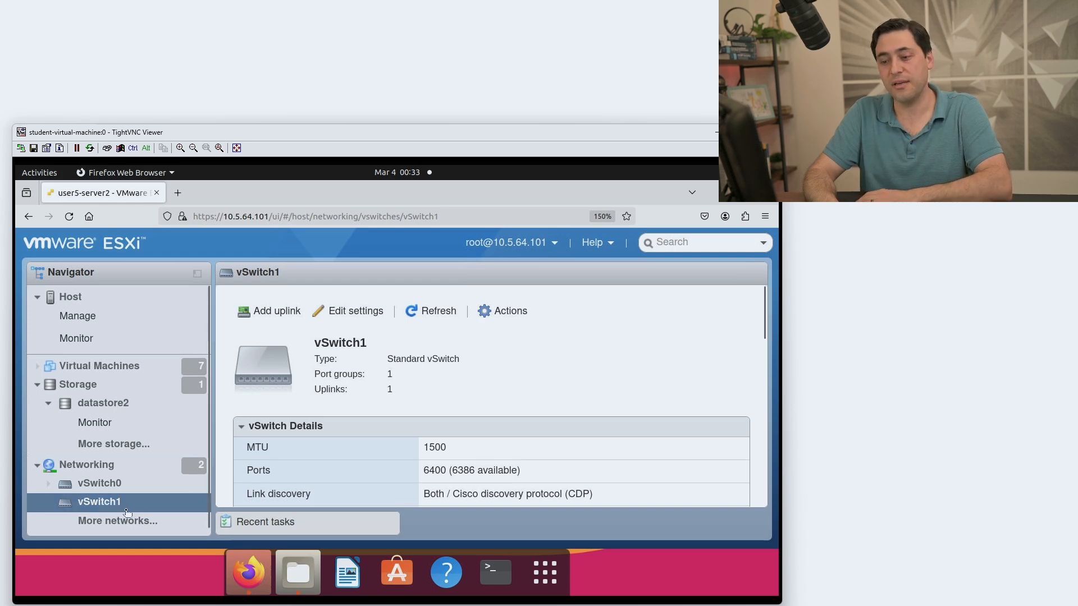
{"action": "left_click", "coordinate": [126, 466]}
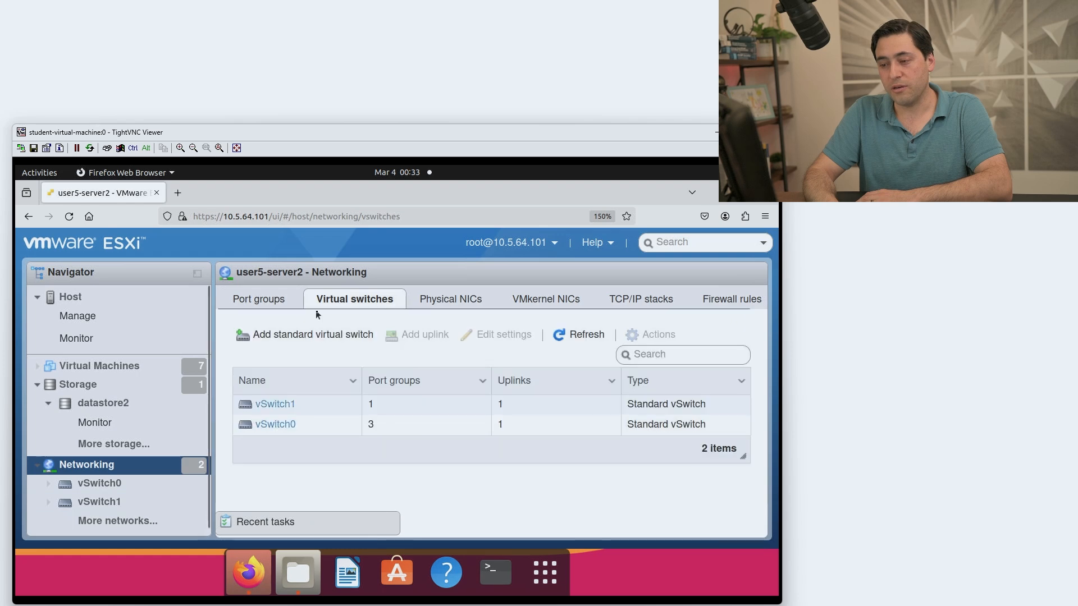
Begin a new port group named ACI-Simulator on vSwitch1 with VLAN ID 0.
{"action": "left_click", "coordinate": [249, 303]}
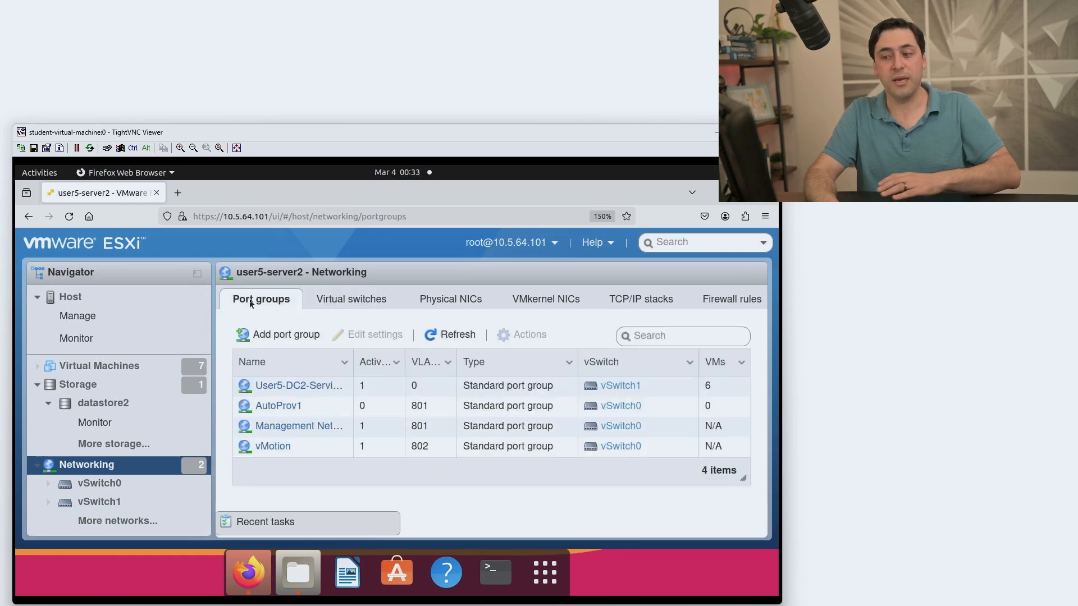
{"action": "left_click", "coordinate": [312, 337]}
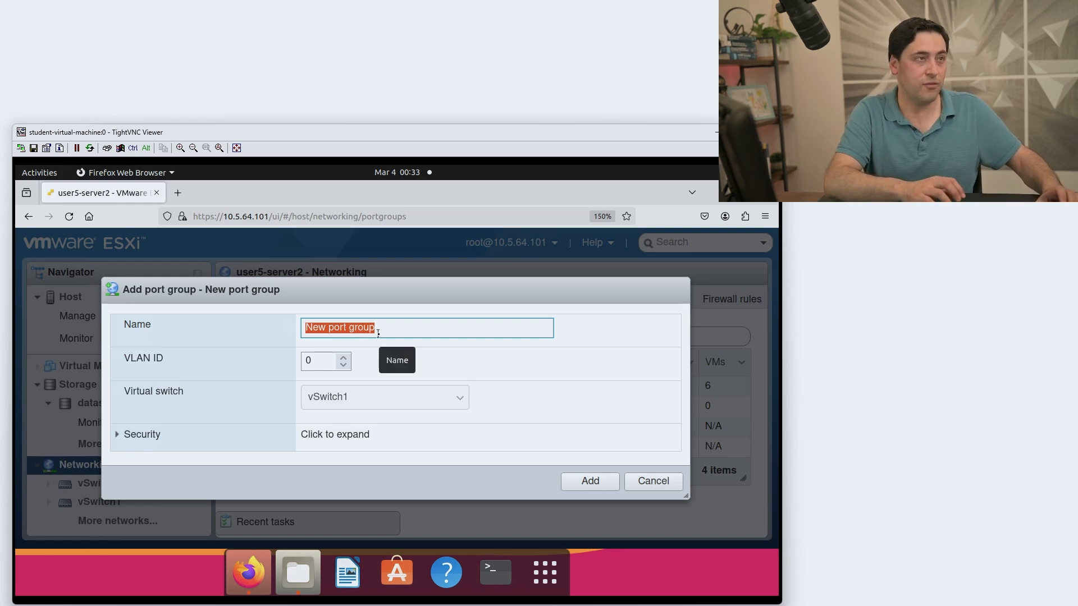
{"action": "type", "text": "ACI-S"}
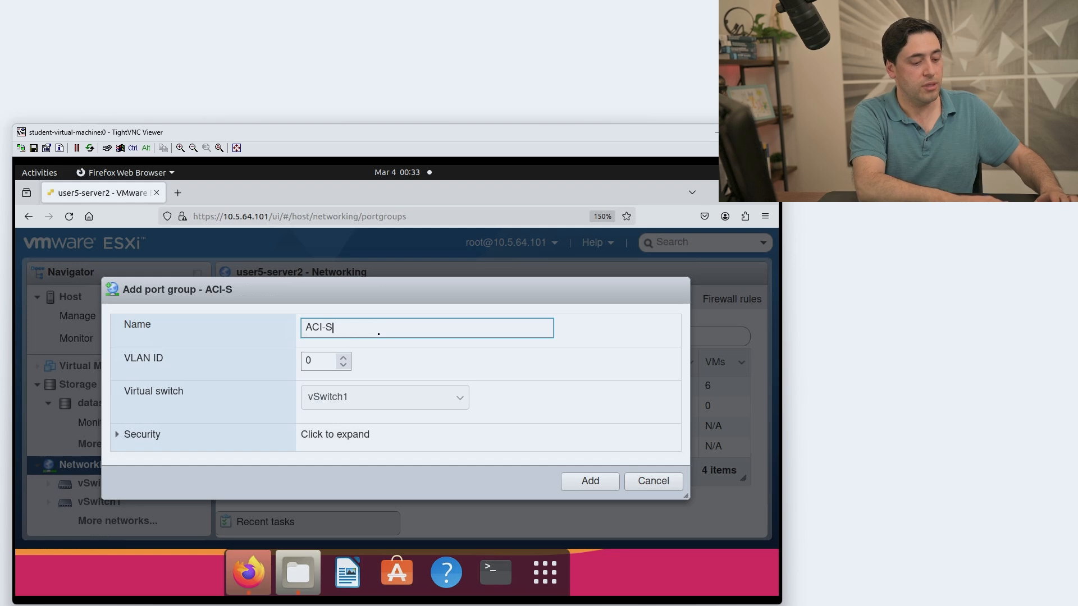
{"action": "type", "text": "imulator"}
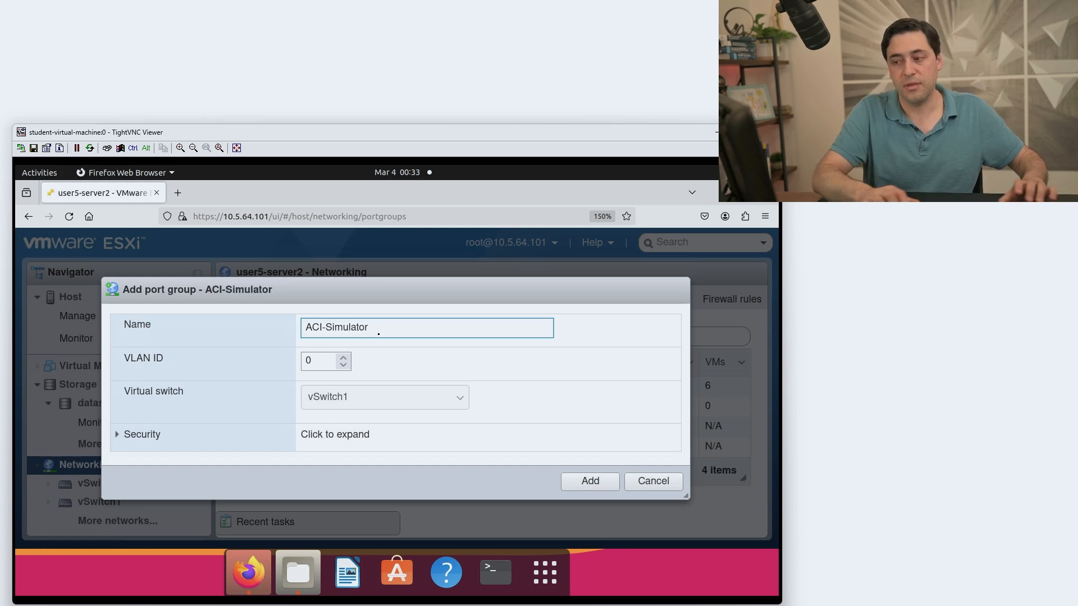
{"action": "left_click", "coordinate": [313, 362]}
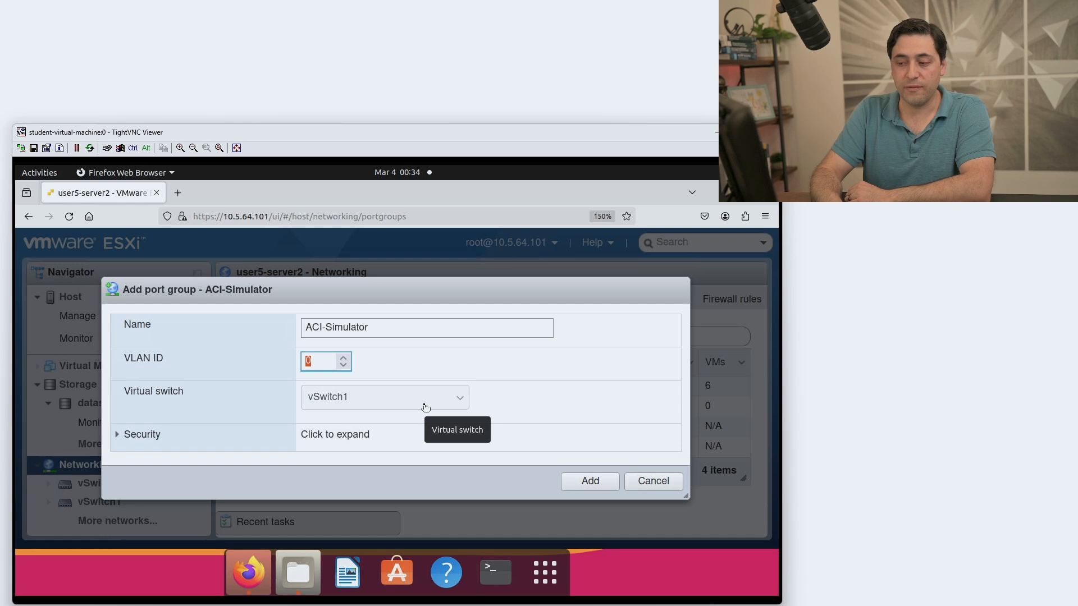
Leave Promiscuous mode and Forged transmits inherited from the vSwitch, and add the ACI-Simulator port group.
{"action": "left_click", "coordinate": [142, 437]}
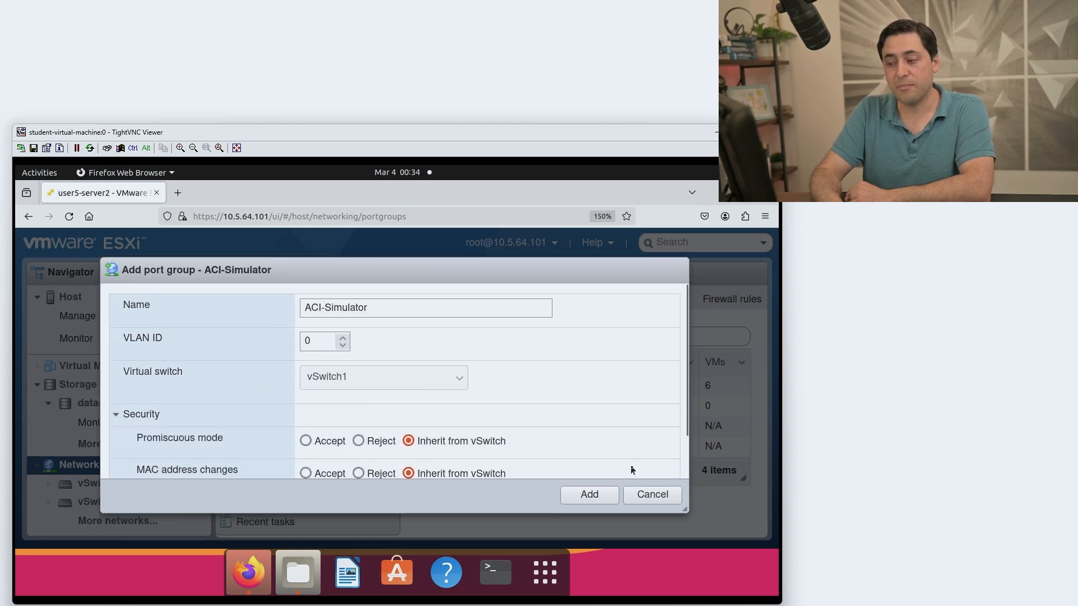
{"action": "scroll", "coordinate": [687, 428], "scroll_direction": "down", "scroll_amount": 2}
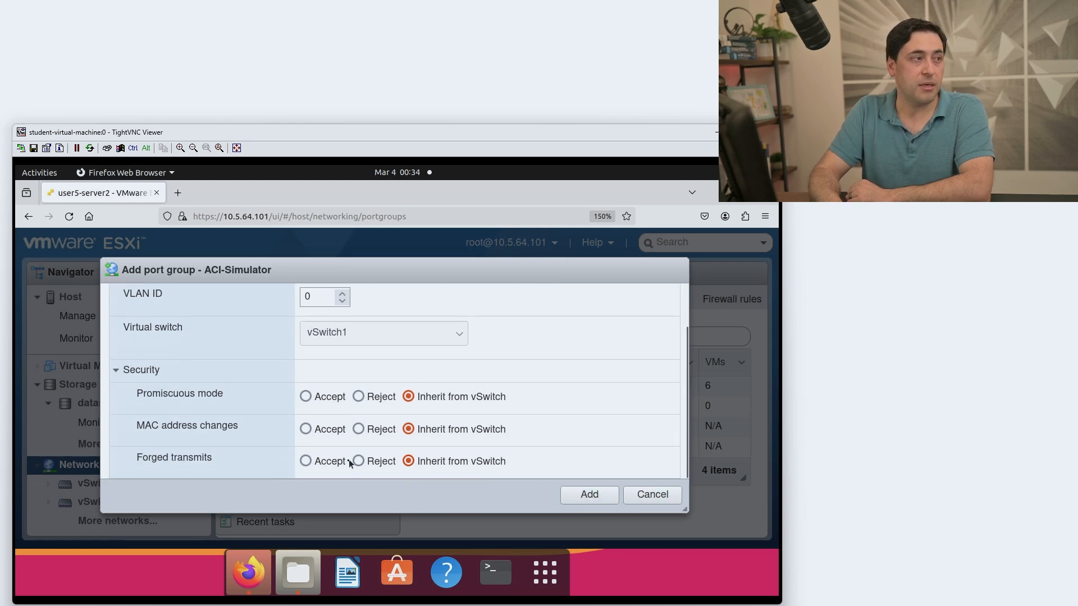
{"action": "left_click", "coordinate": [305, 398]}
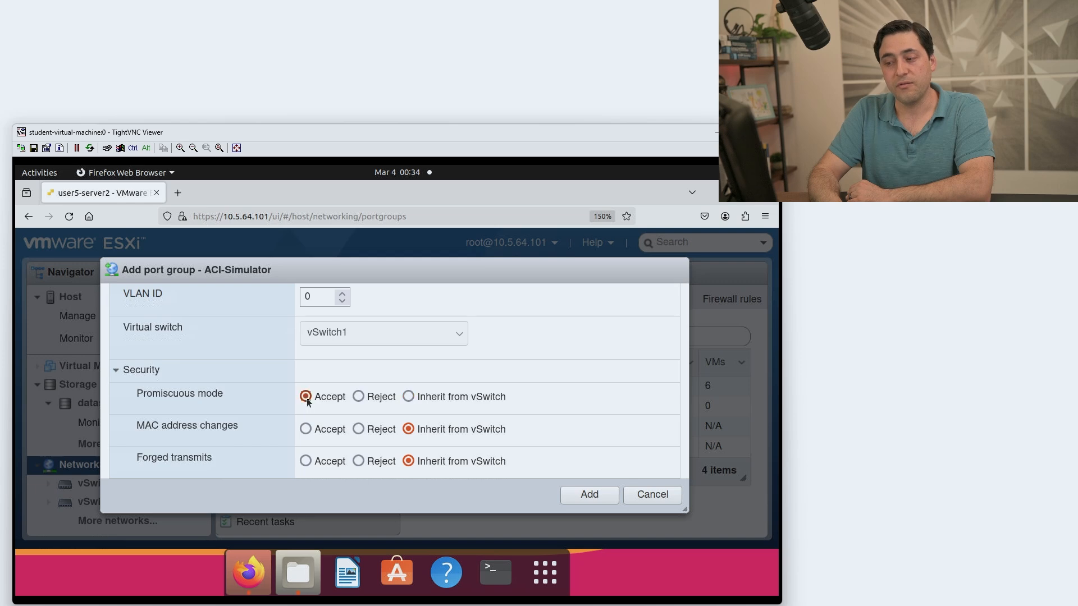
{"action": "left_click", "coordinate": [306, 462]}
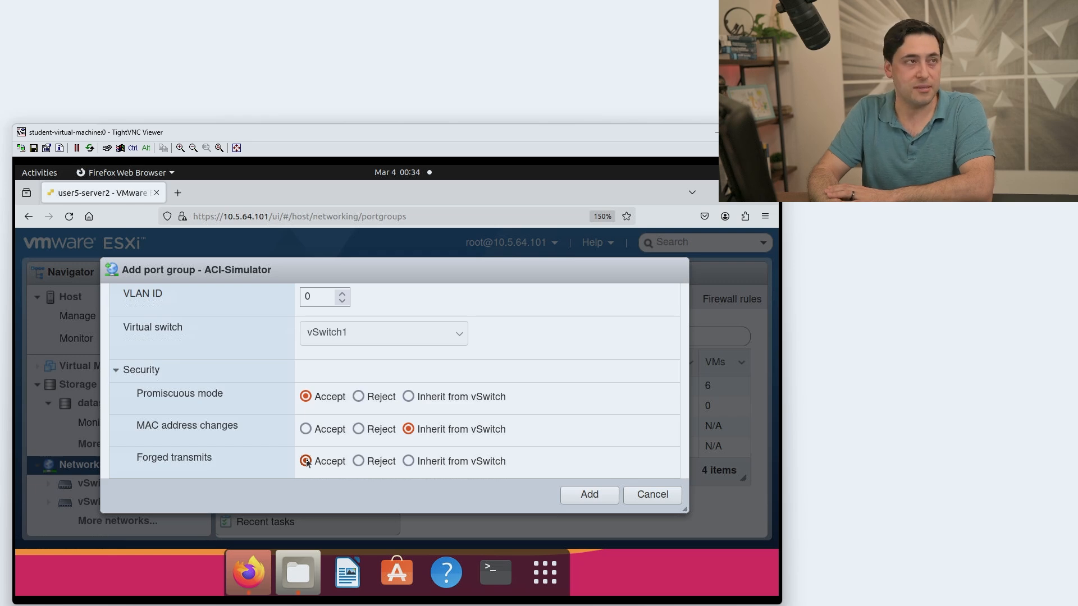
{"action": "left_click", "coordinate": [408, 460]}
{"action": "left_click", "coordinate": [408, 396]}
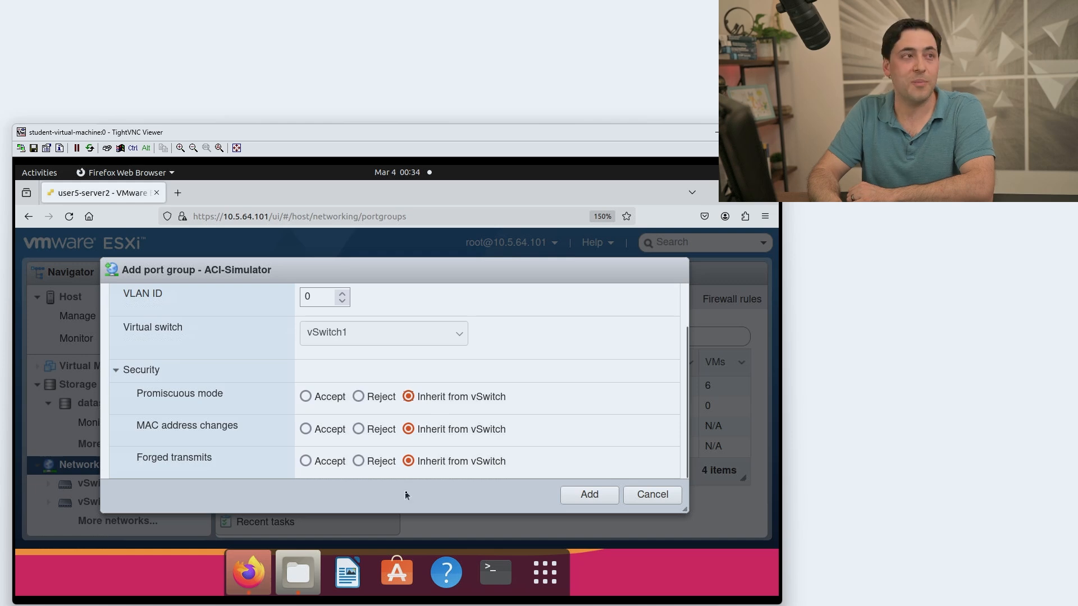
{"action": "left_click", "coordinate": [587, 496]}
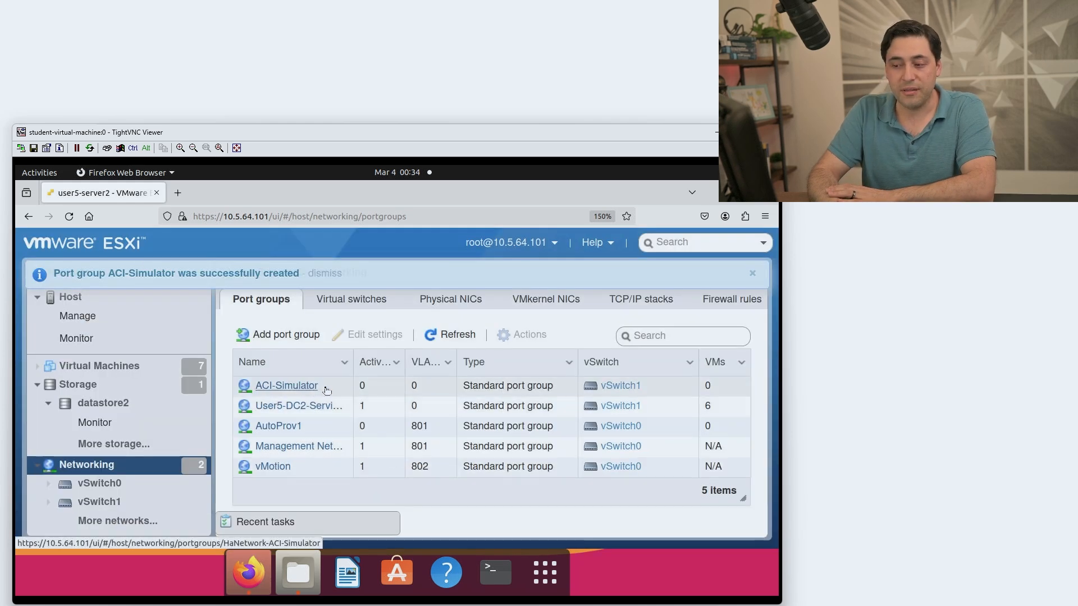
{"action": "left_click", "coordinate": [292, 387]}
{"action": "left_click", "coordinate": [349, 301]}
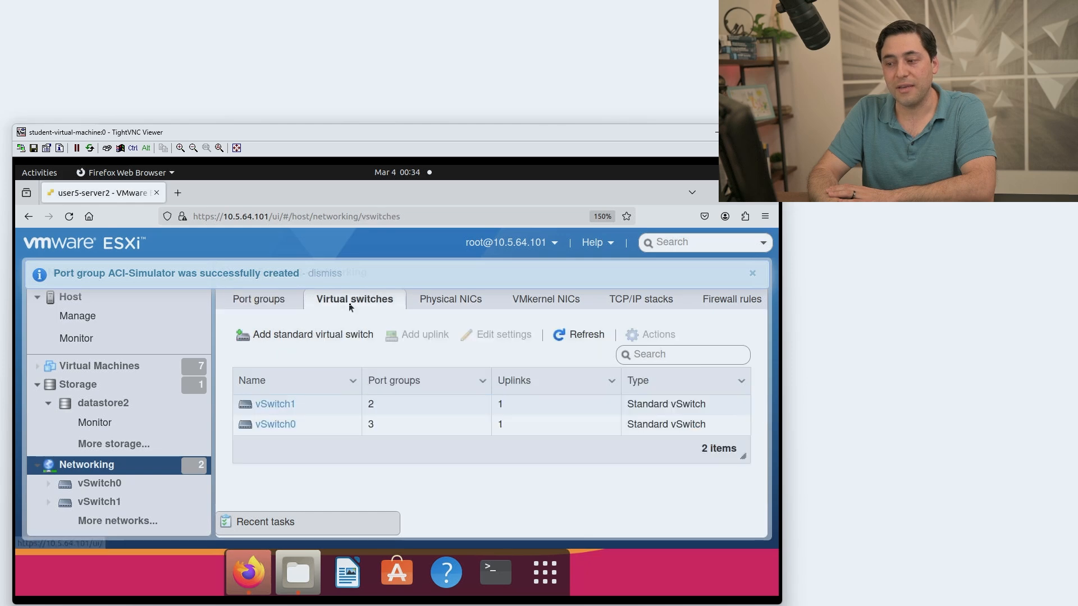
{"action": "left_click", "coordinate": [292, 404]}
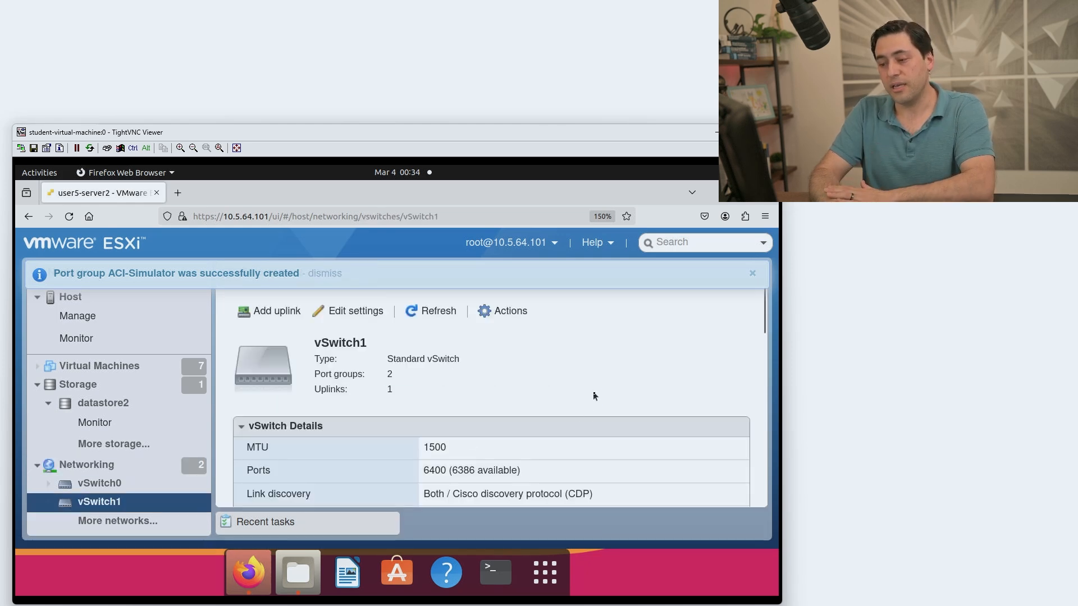
{"action": "scroll", "coordinate": [594, 397], "scroll_direction": "down", "scroll_amount": 10}
{"action": "scroll", "coordinate": [594, 396], "scroll_direction": "up", "scroll_amount": 5}
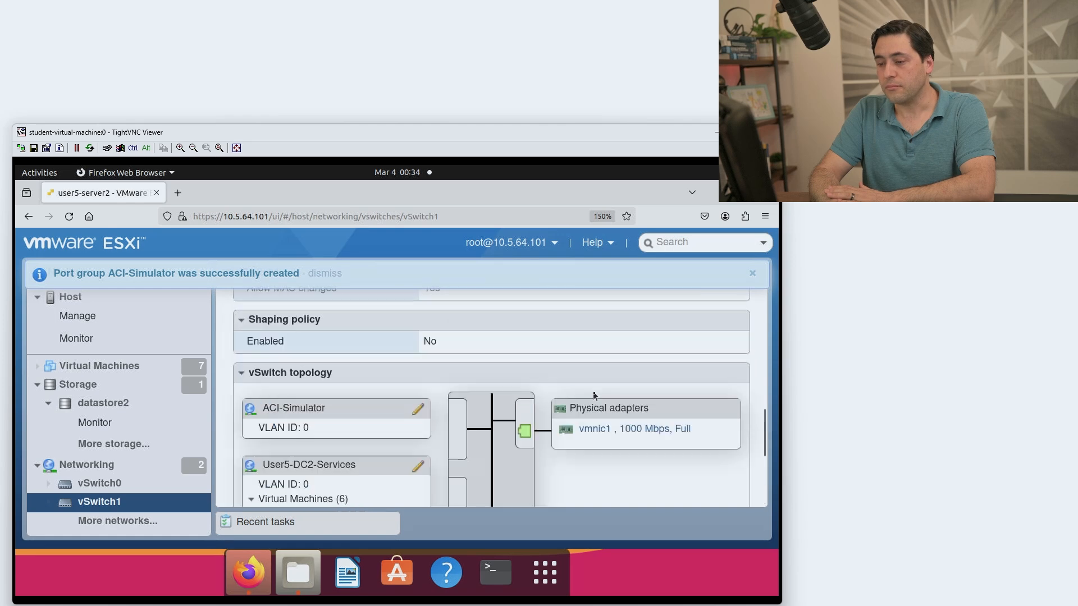
{"action": "scroll", "coordinate": [596, 397], "scroll_direction": "down", "scroll_amount": 5}
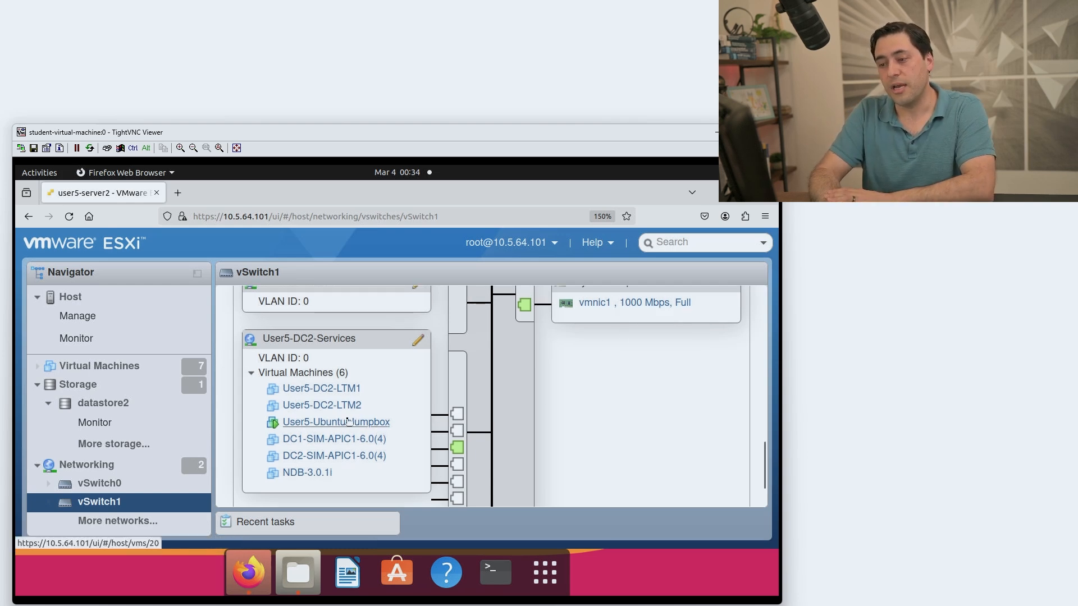
{"action": "scroll", "coordinate": [280, 366], "scroll_direction": "up", "scroll_amount": 2}
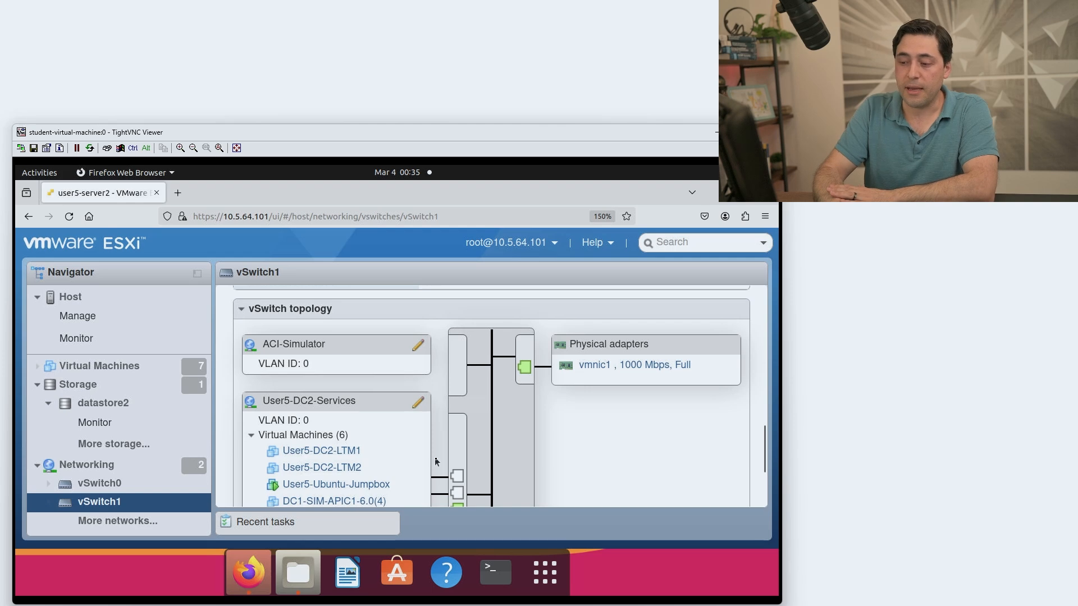
{"action": "scroll", "coordinate": [436, 461], "scroll_direction": "down", "scroll_amount": 2}
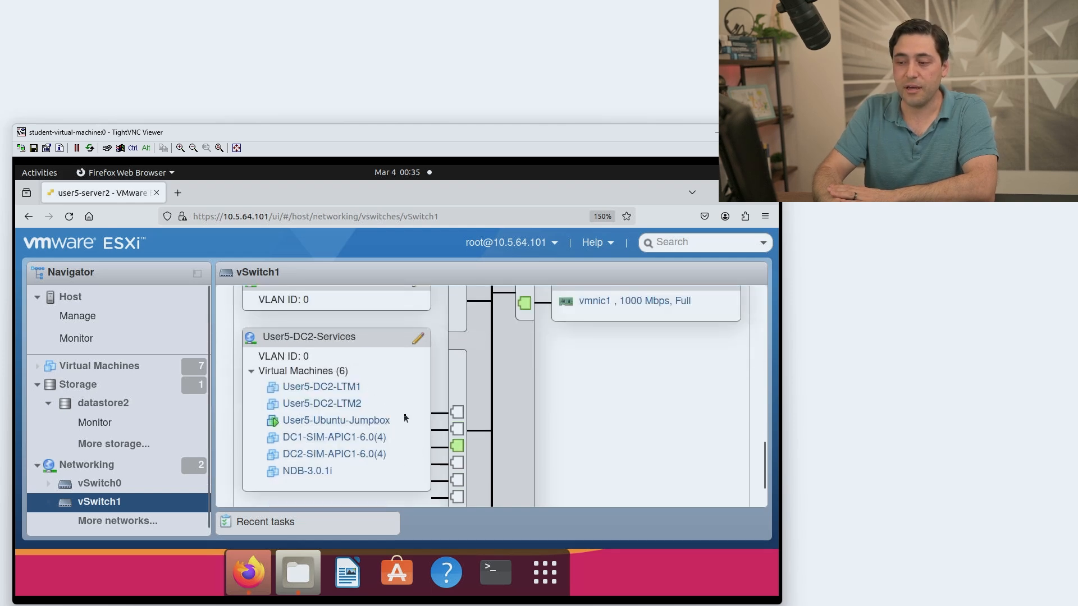
{"action": "scroll", "coordinate": [393, 432], "scroll_direction": "down", "scroll_amount": 1}
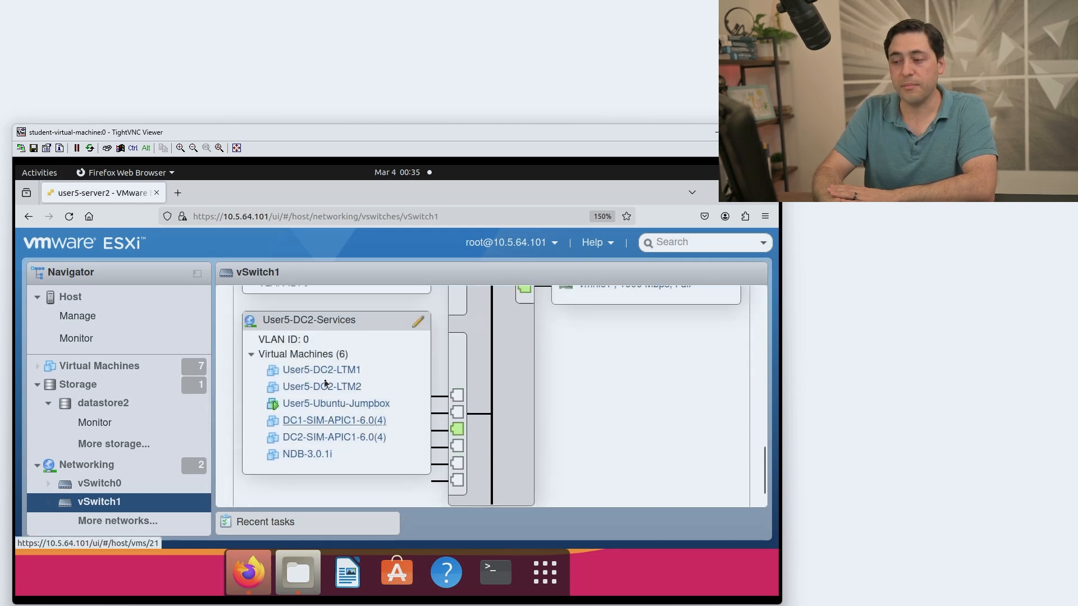
{"action": "scroll", "coordinate": [326, 383], "scroll_direction": "up", "scroll_amount": 1}
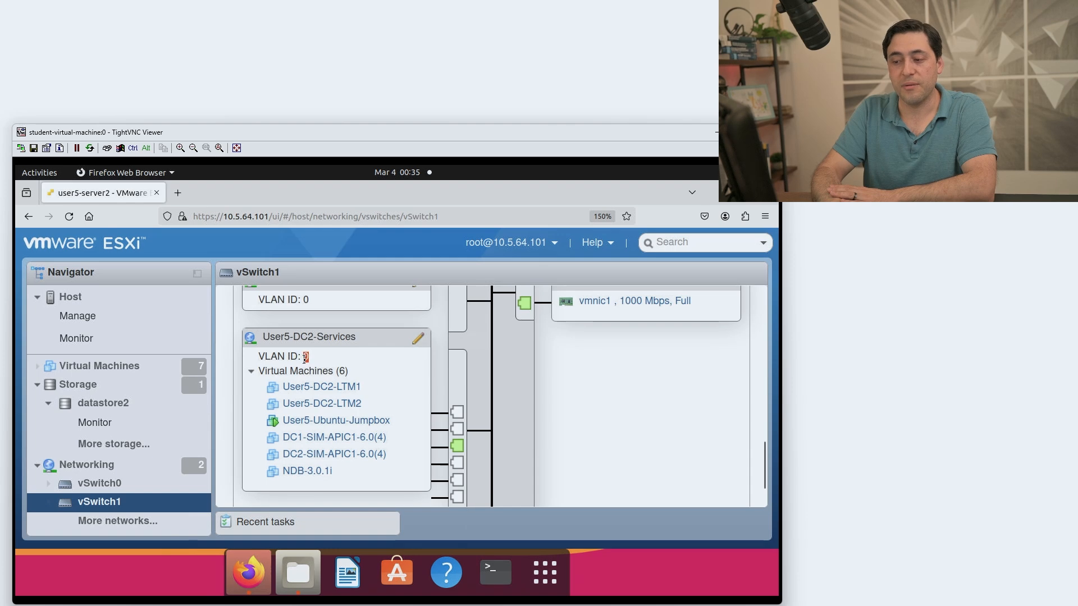
{"action": "scroll", "coordinate": [354, 358], "scroll_direction": "up", "scroll_amount": 3}
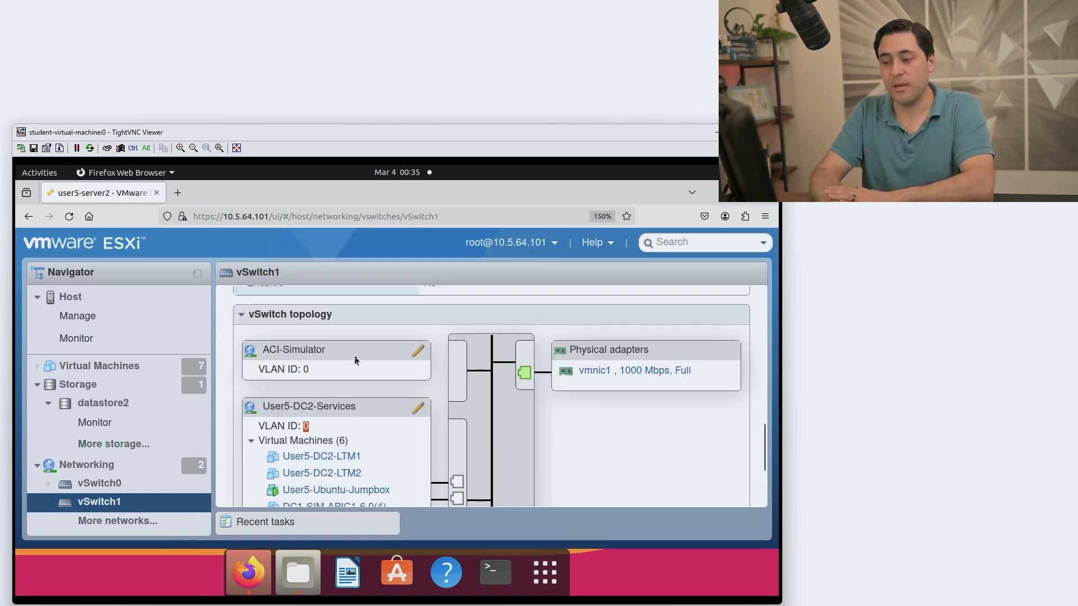
{"action": "scroll", "coordinate": [348, 388], "scroll_direction": "up", "scroll_amount": 2}
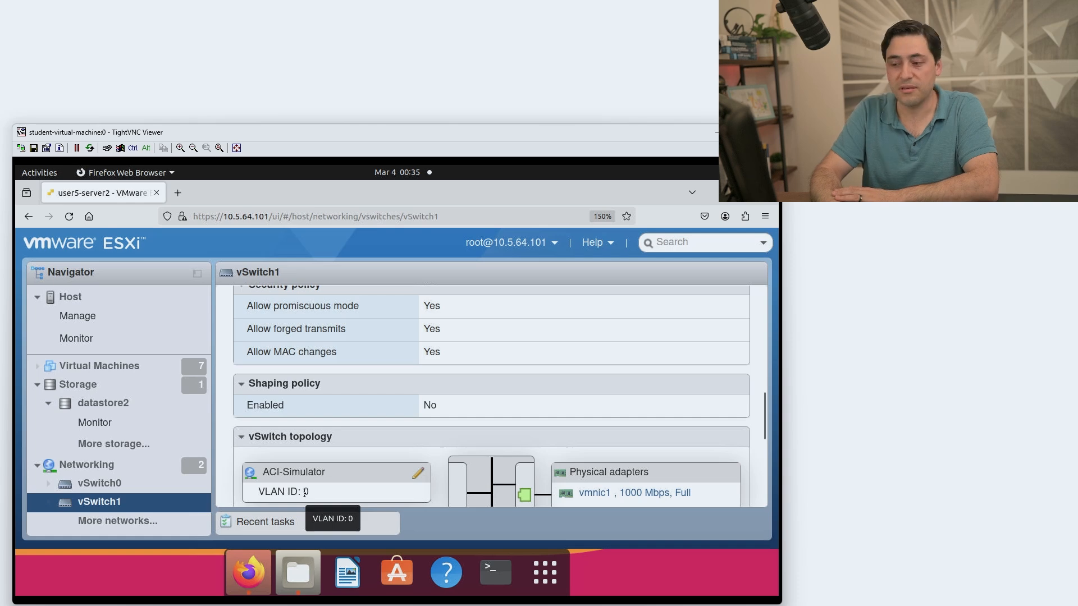
Start a new VM from Virtual Machines using Create/Register VM with Deploy from OVF or OVA.
{"action": "left_click", "coordinate": [96, 369]}
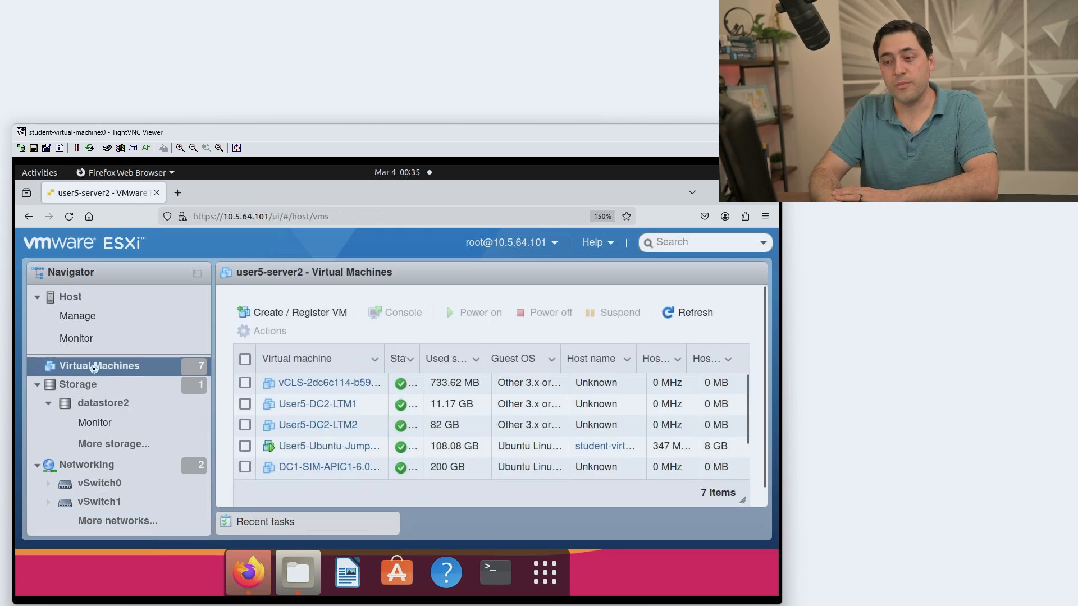
{"action": "right_click", "coordinate": [96, 372]}
{"action": "left_click", "coordinate": [130, 401]}
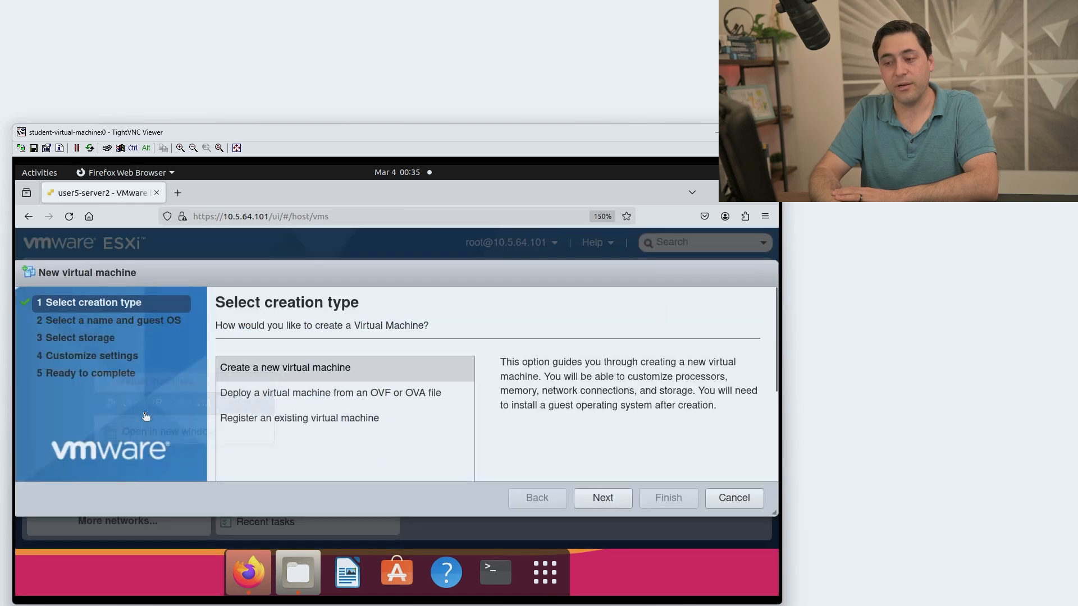
{"action": "left_click", "coordinate": [283, 393]}
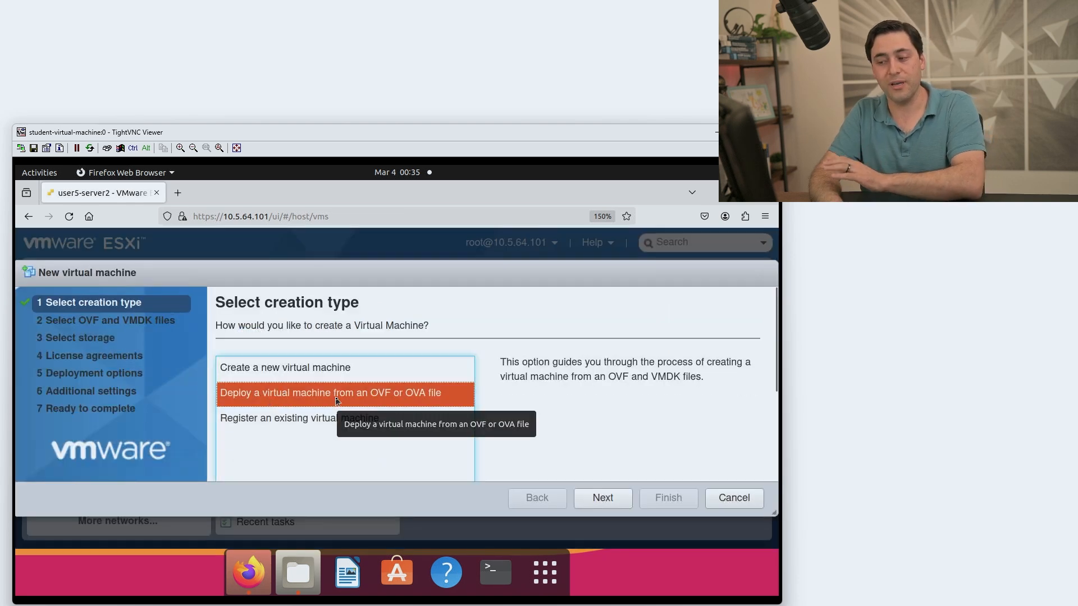
{"action": "left_click", "coordinate": [602, 497]}
Name the VM ACI-Simulator and load acisim-6.0-4c.ova as its source file.
{"action": "left_click", "coordinate": [291, 391]}
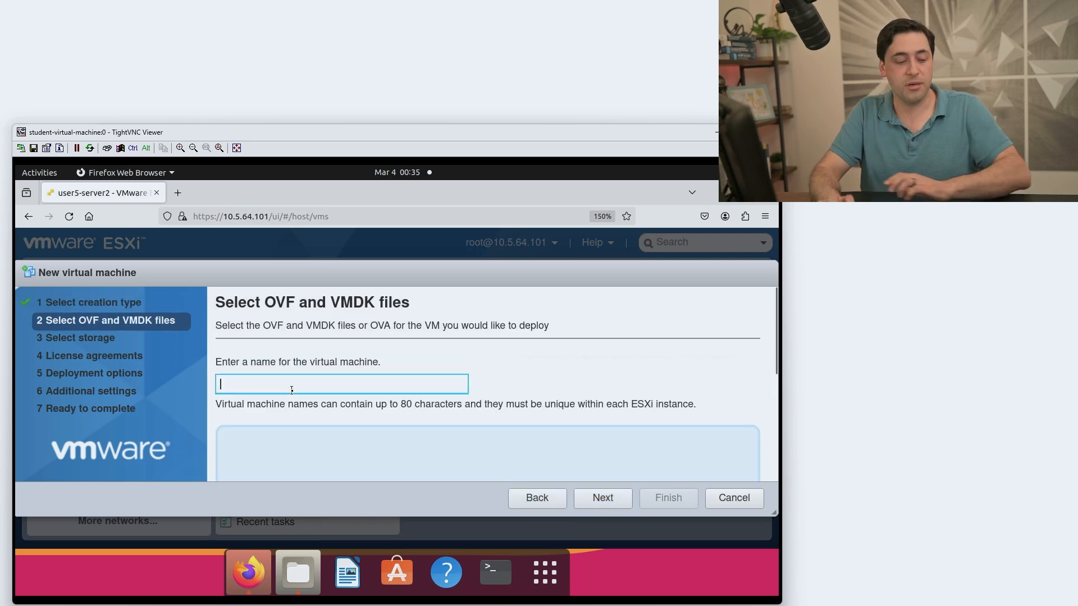
{"action": "type", "text": "ACI"}
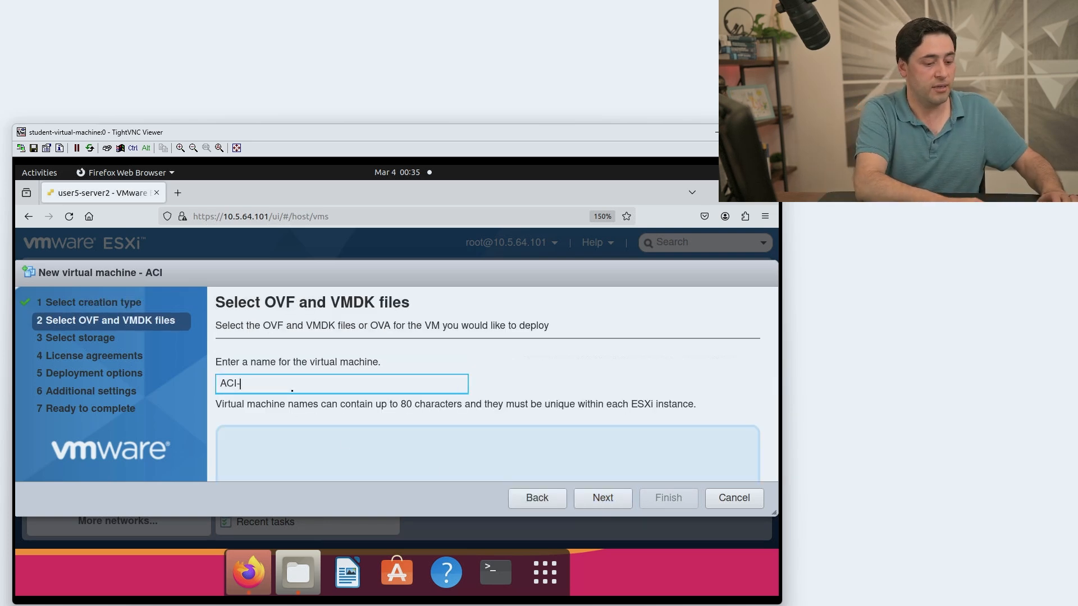
{"action": "type", "text": "-Simulator"}
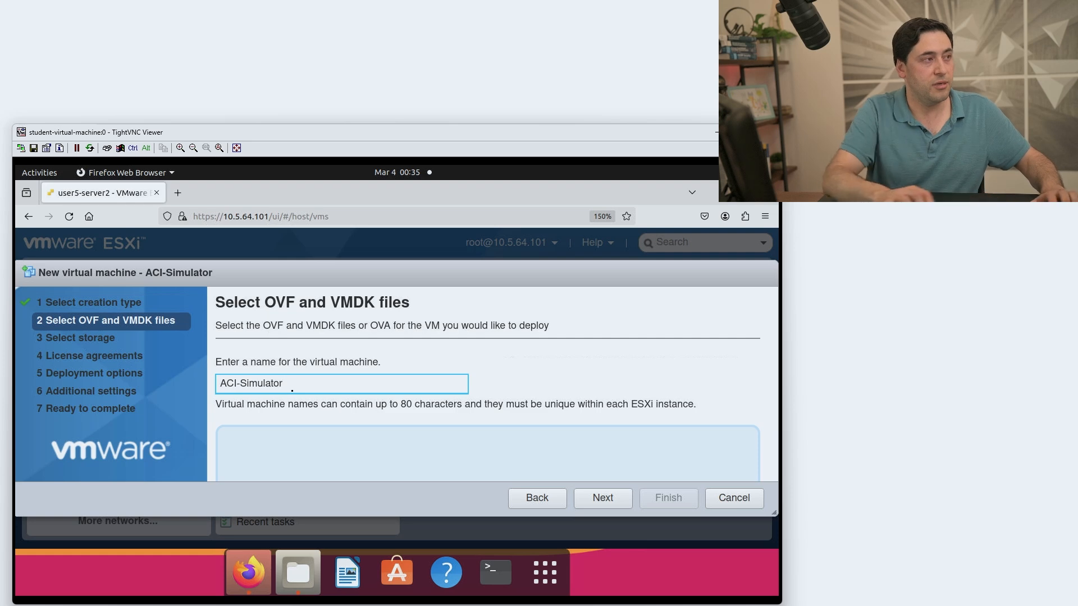
{"action": "left_click", "coordinate": [423, 445]}
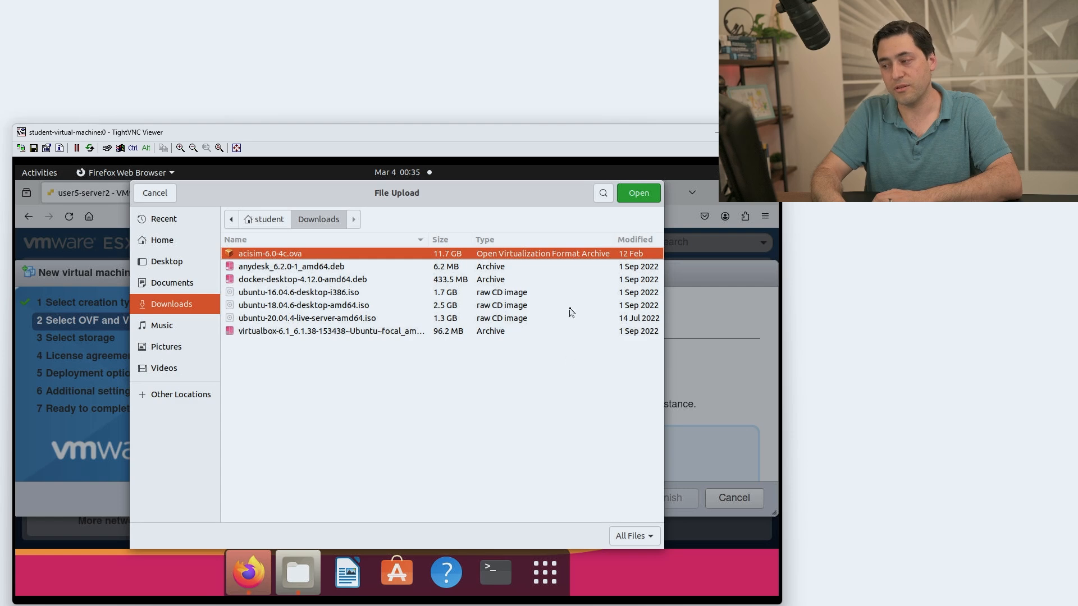
{"action": "left_click", "coordinate": [646, 195]}
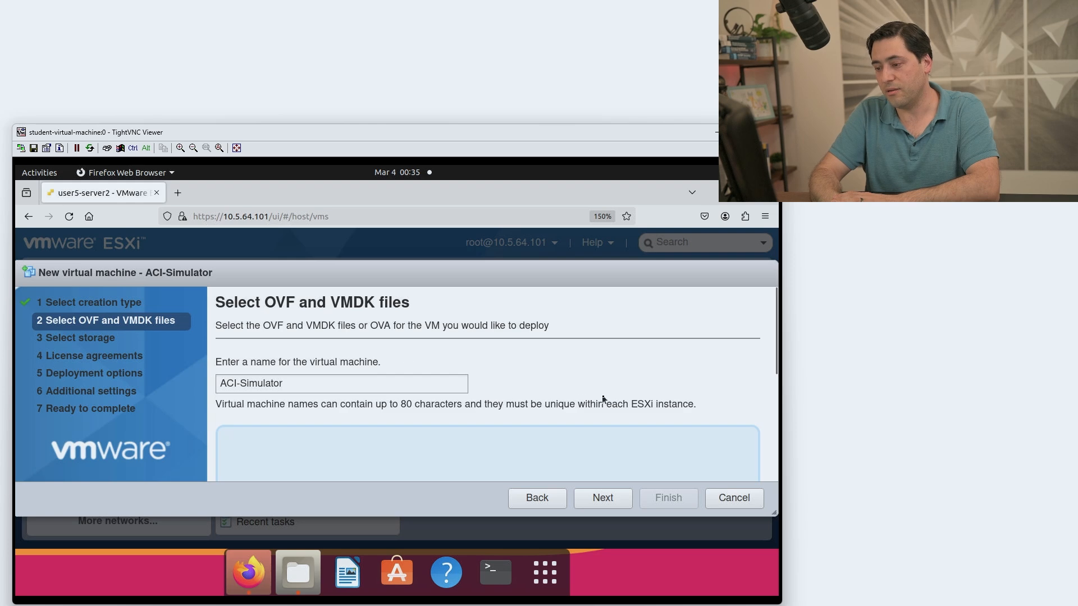
{"action": "scroll", "coordinate": [604, 398], "scroll_direction": "down", "scroll_amount": 3}
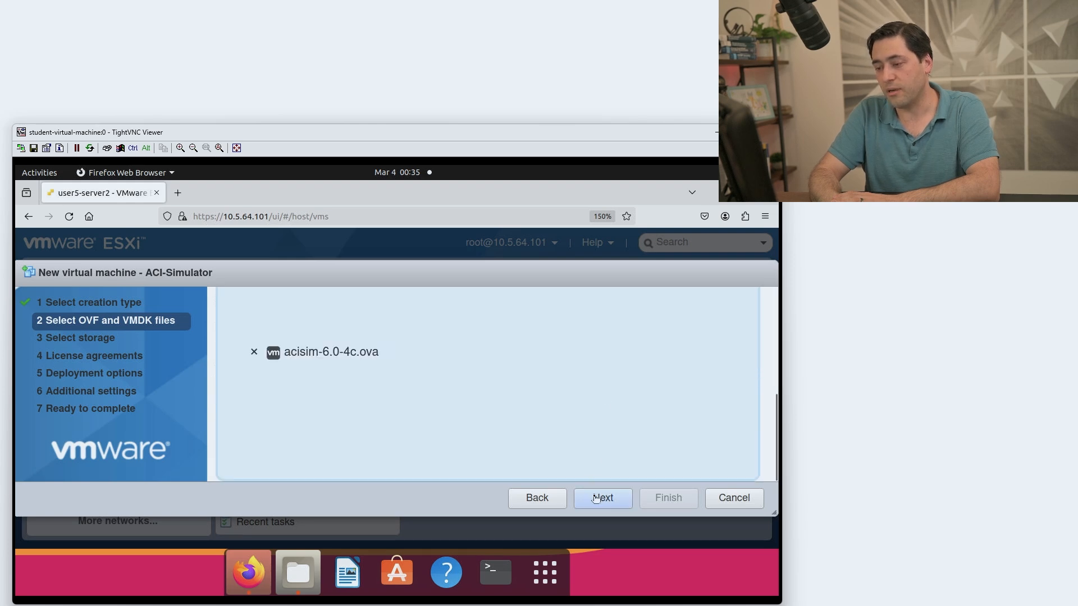
{"action": "left_click", "coordinate": [602, 498]}
Keep datastore2, the ACI-Simulator network, thin provisioning and auto power-on, then finish the deployment.
{"action": "scroll", "coordinate": [625, 411], "scroll_direction": "down", "scroll_amount": 3}
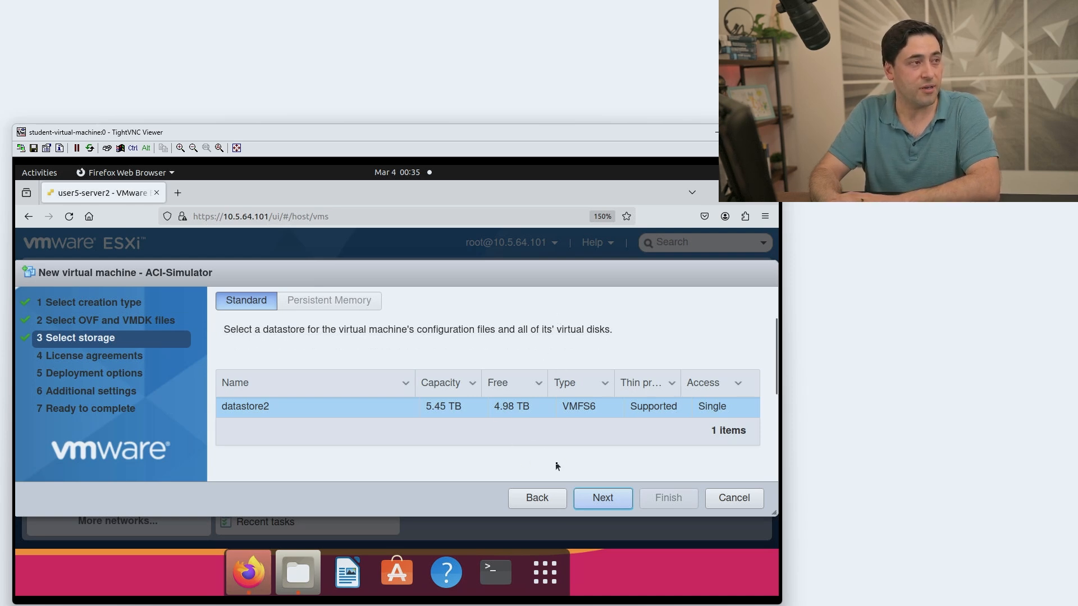
{"action": "left_click", "coordinate": [598, 503]}
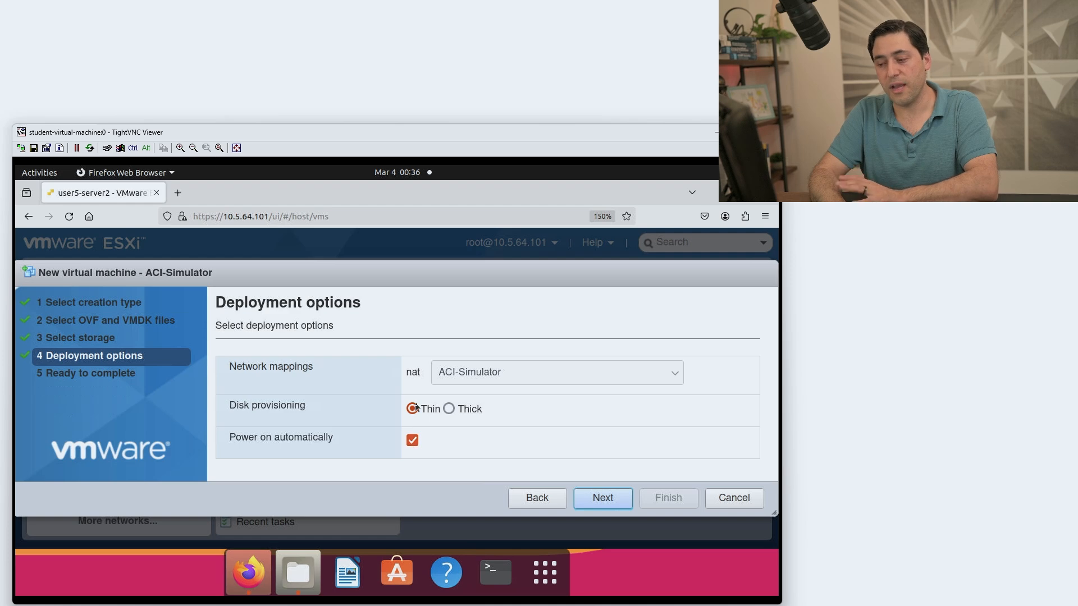
{"action": "left_click", "coordinate": [605, 501]}
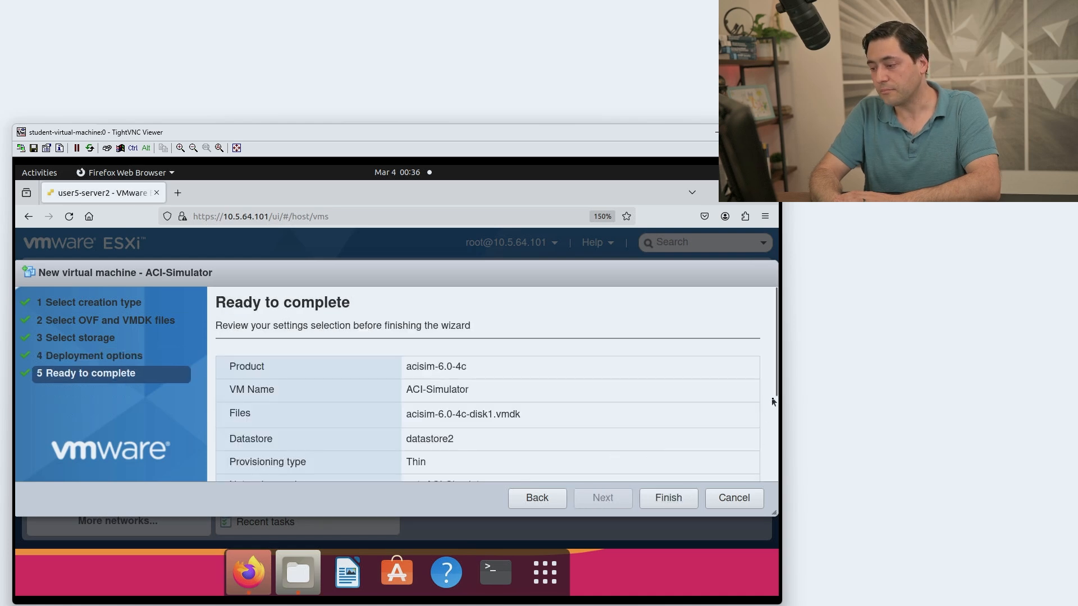
{"action": "scroll", "coordinate": [777, 476], "scroll_direction": "down", "scroll_amount": 3}
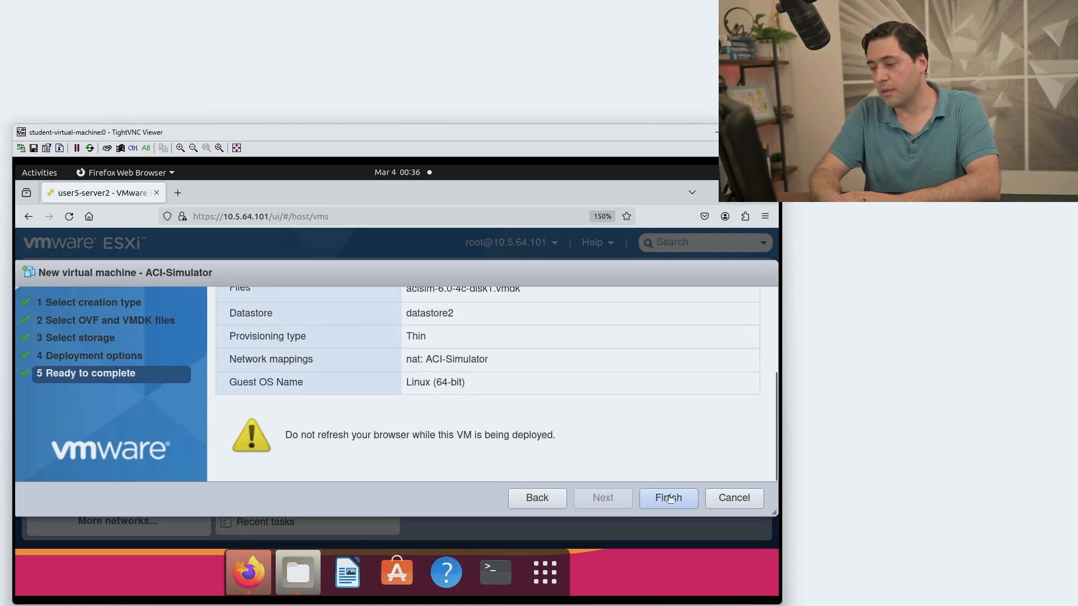
{"action": "left_click", "coordinate": [668, 498]}
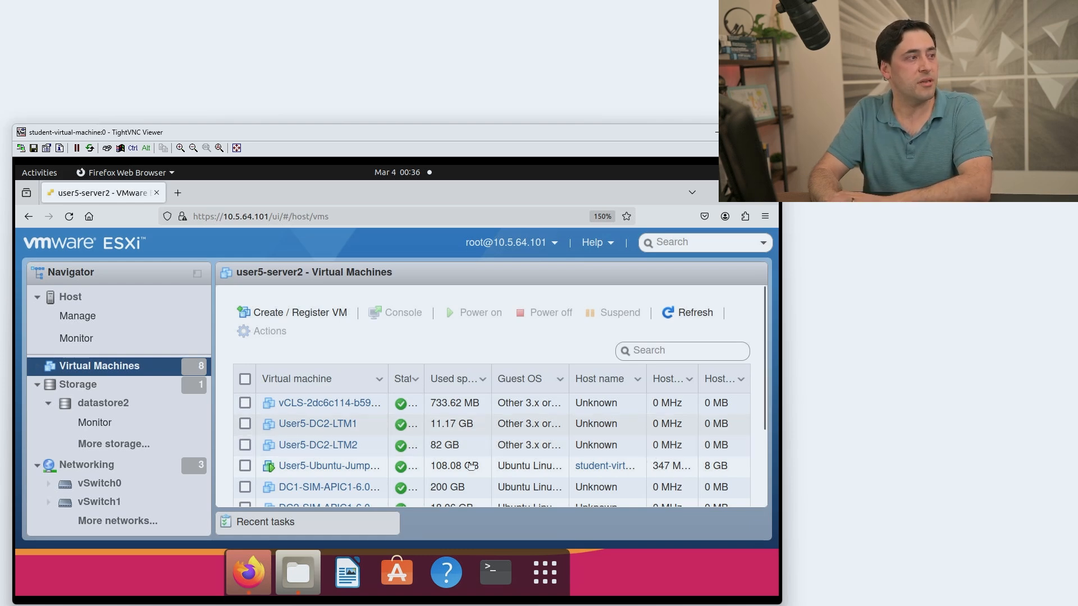
Watch the ACI-Simulator upload, import and power-on tasks succeed in Recent tasks, then return to the VM list.
{"action": "left_click", "coordinate": [318, 528]}
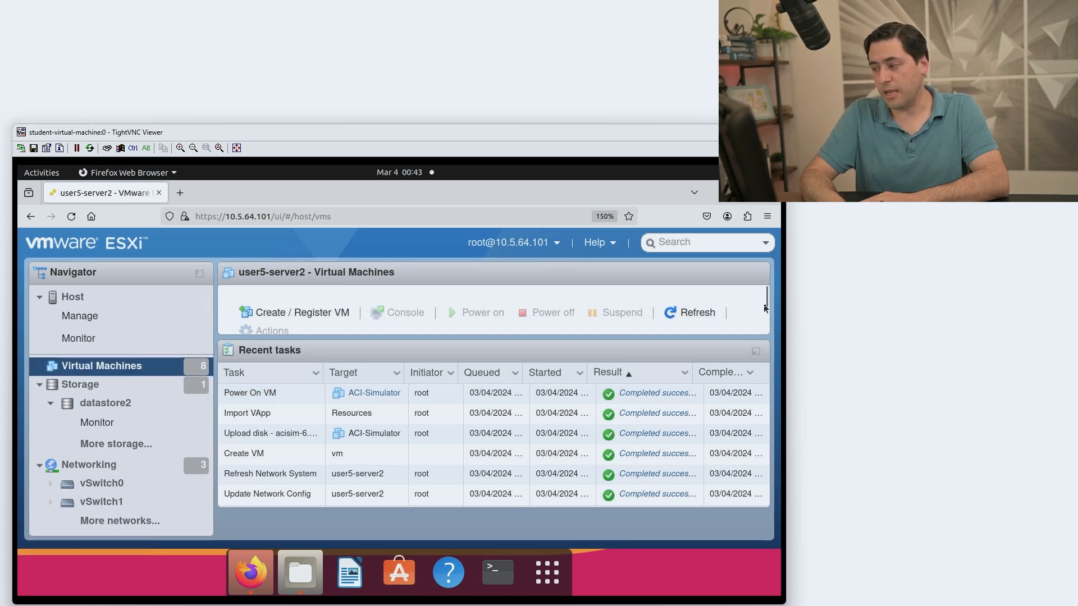
{"action": "left_click", "coordinate": [270, 351]}
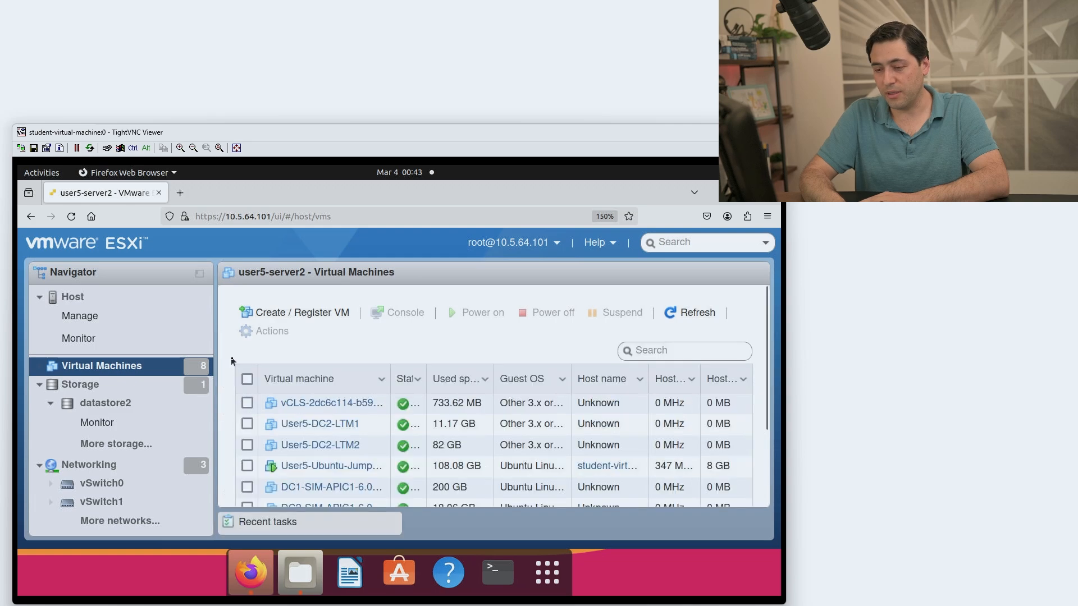
Select the ACI-Simulator VM and open Edit settings showing 12 CPUs, 32 GB memory and 200 GB disk.
{"action": "left_click", "coordinate": [310, 455]}
{"action": "scroll", "coordinate": [312, 452], "scroll_direction": "down", "scroll_amount": 4}
{"action": "scroll", "coordinate": [310, 427], "scroll_direction": "up", "scroll_amount": 2}
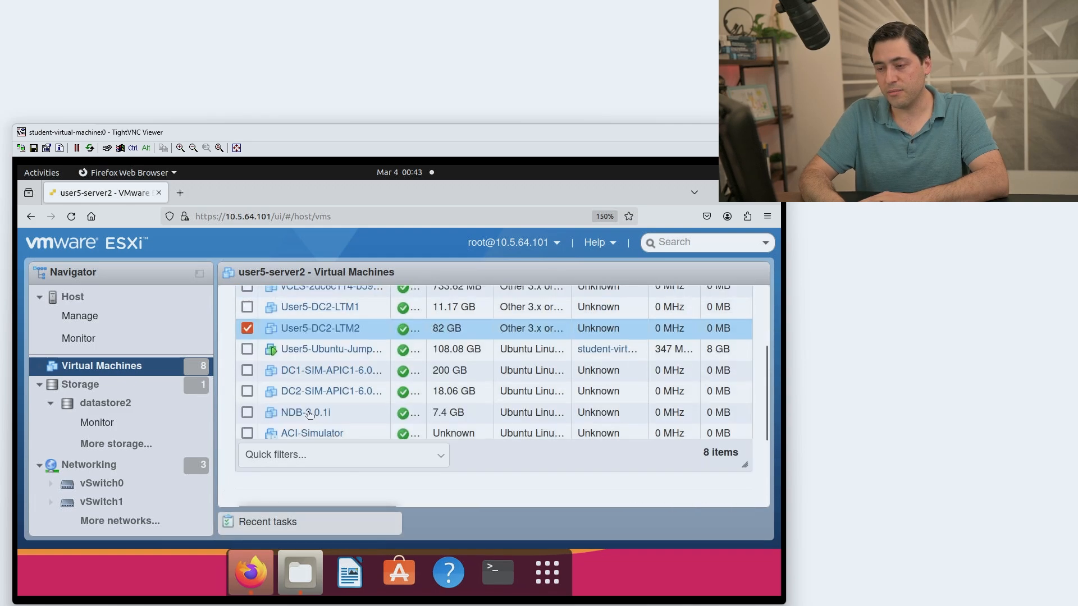
{"action": "left_click", "coordinate": [363, 432]}
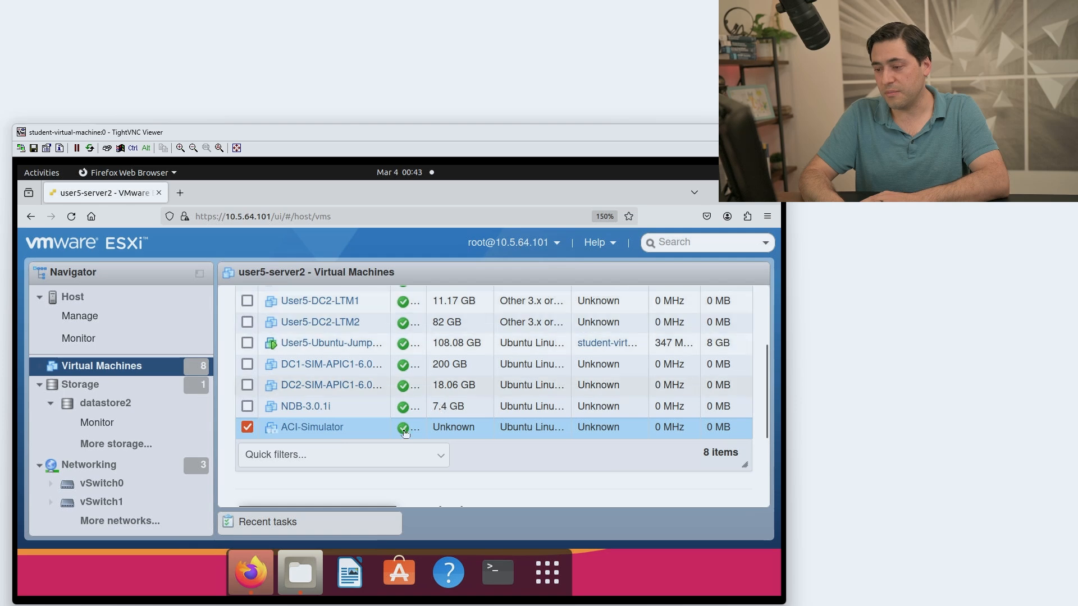
{"action": "right_click", "coordinate": [364, 433]}
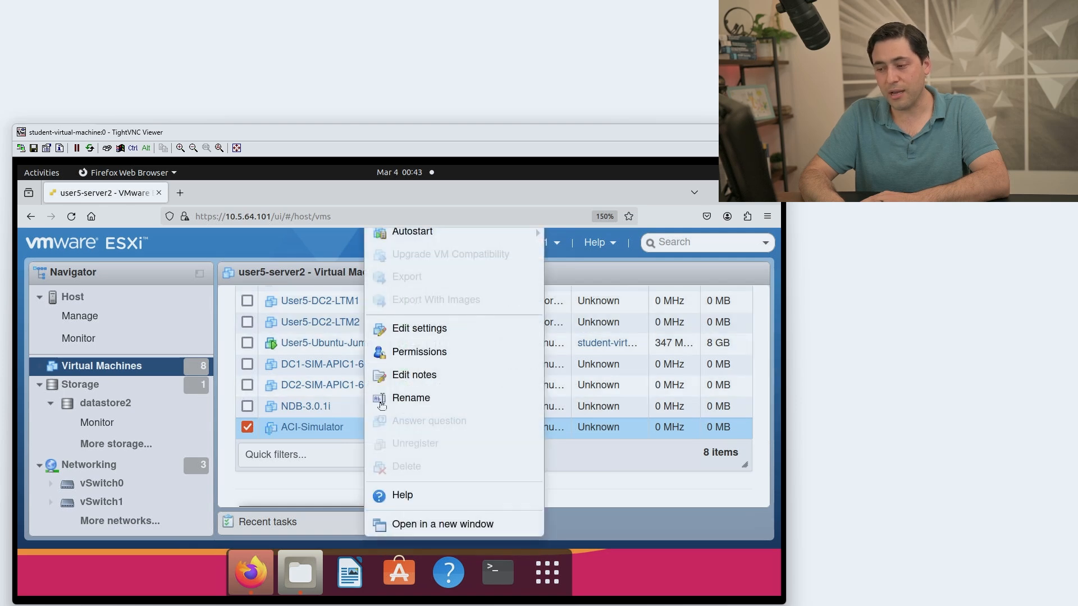
{"action": "left_click", "coordinate": [415, 330]}
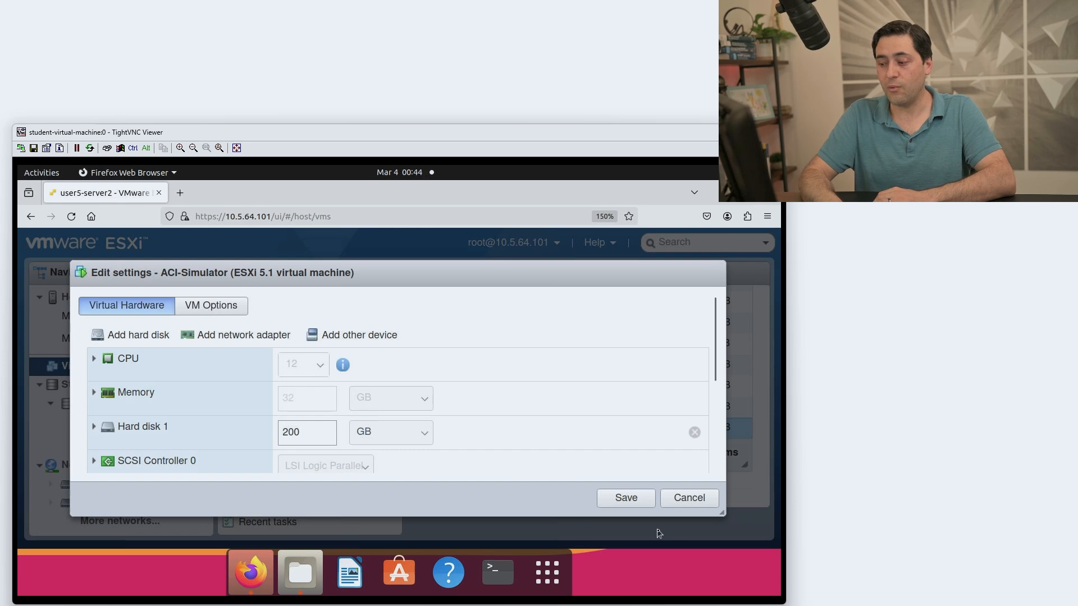
Cancel the Edit settings dialog without saving any changes.
{"action": "left_click", "coordinate": [696, 504]}
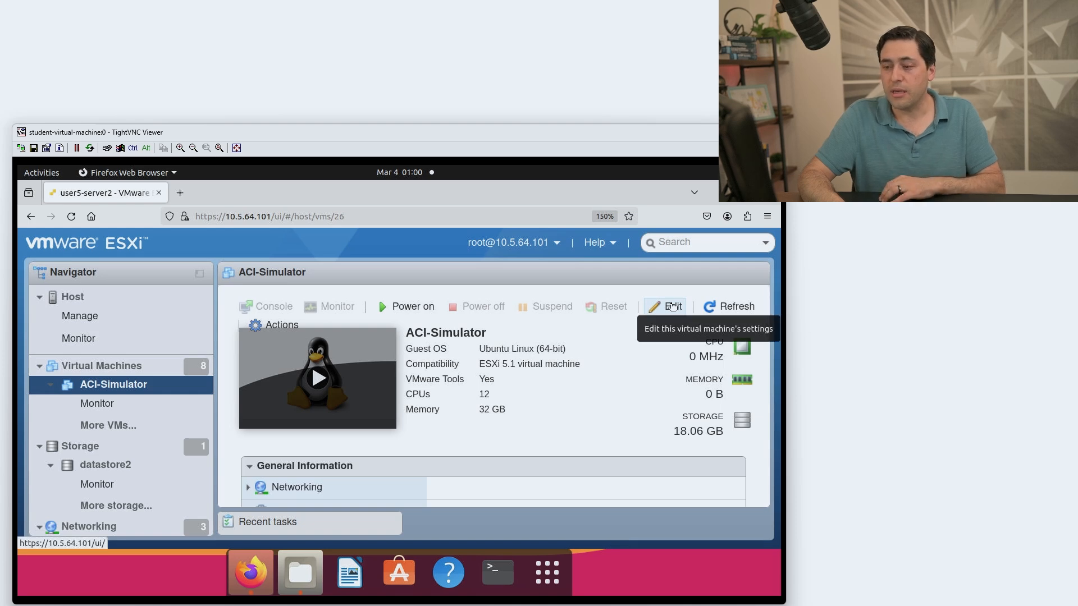
Open ACI-Simulator's hardware settings and set its CPU count to 16.
{"action": "right_click", "coordinate": [133, 393]}
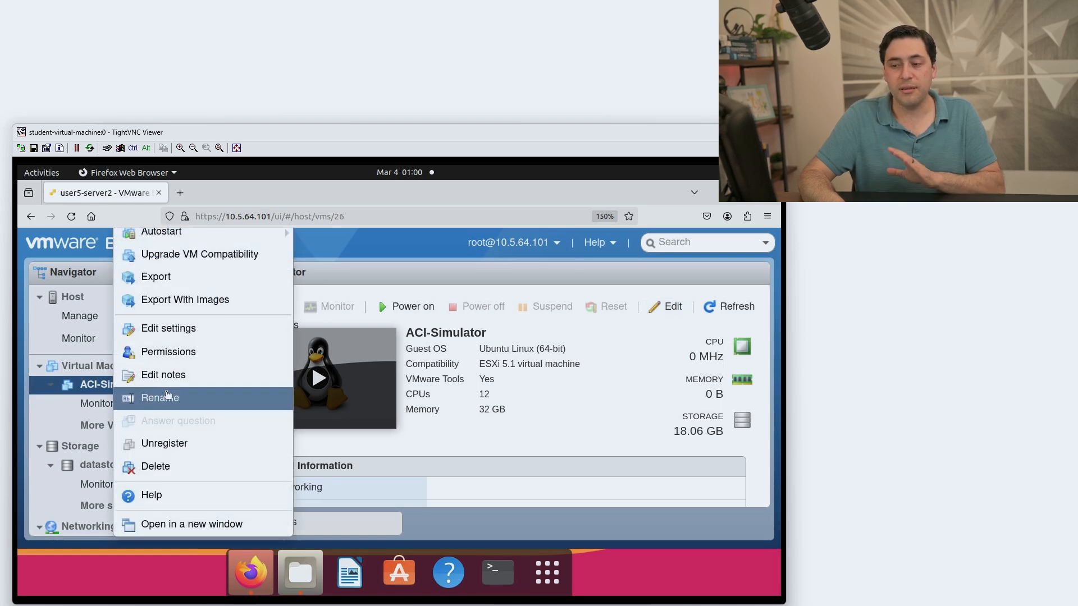
{"action": "left_click", "coordinate": [189, 331]}
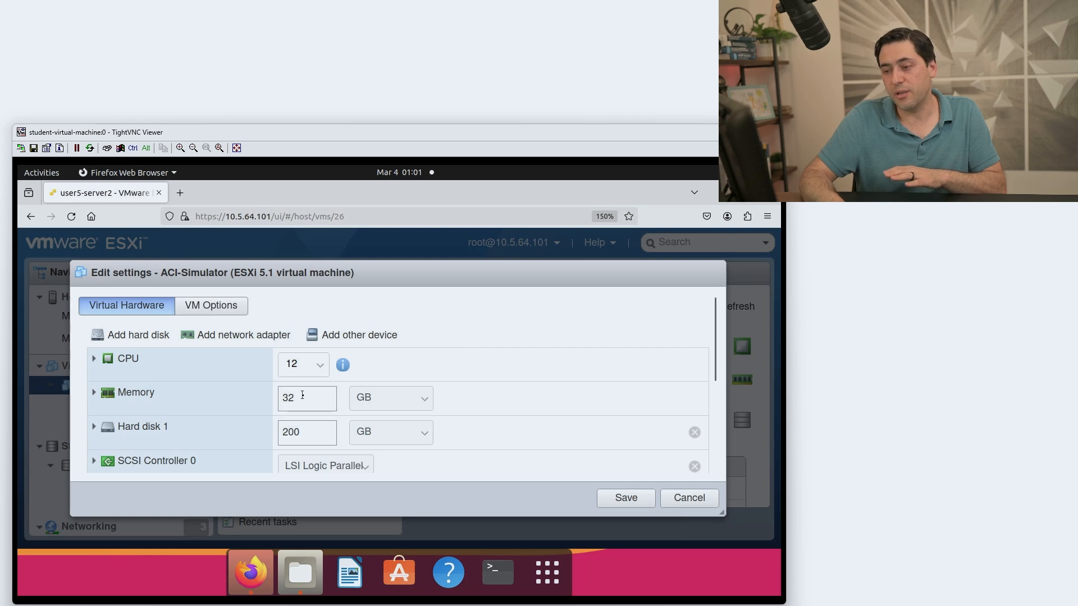
{"action": "left_click", "coordinate": [320, 368]}
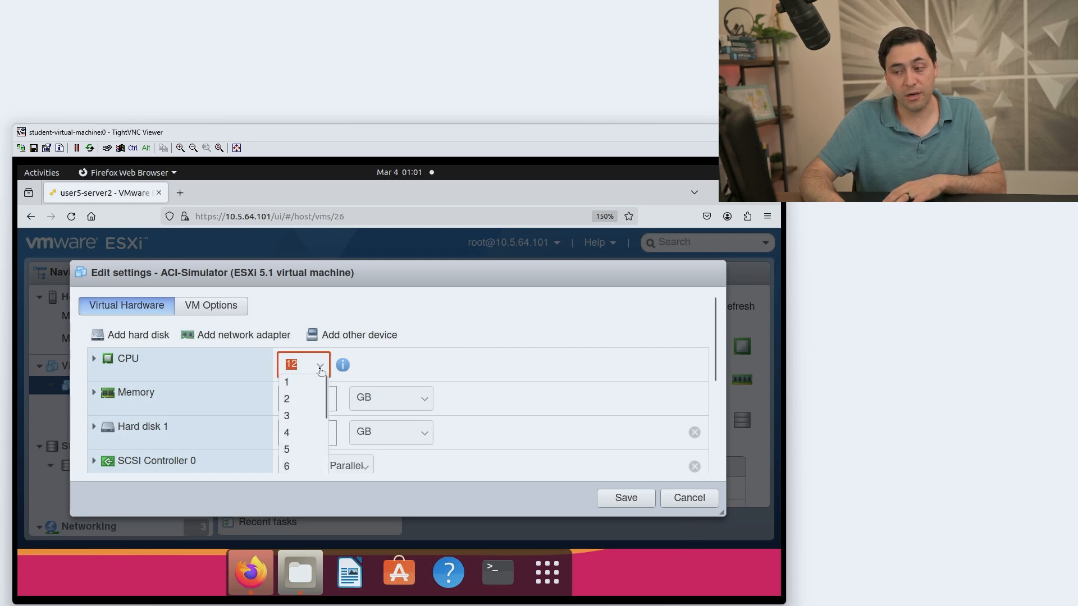
{"action": "left_click", "coordinate": [303, 369]}
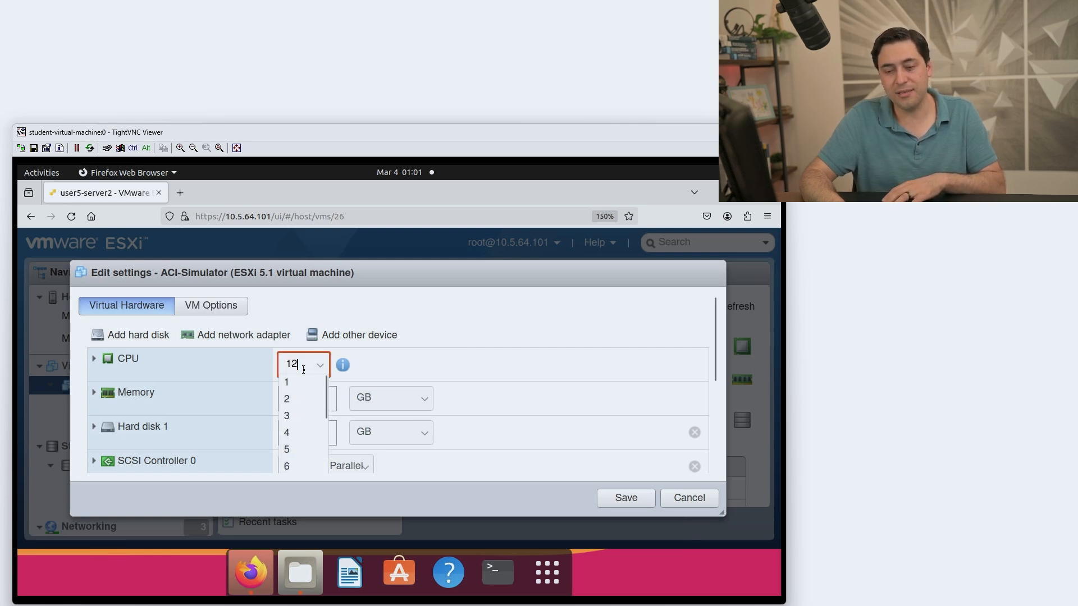
{"action": "key", "text": "BackSpace"}
{"action": "type", "text": "6"}
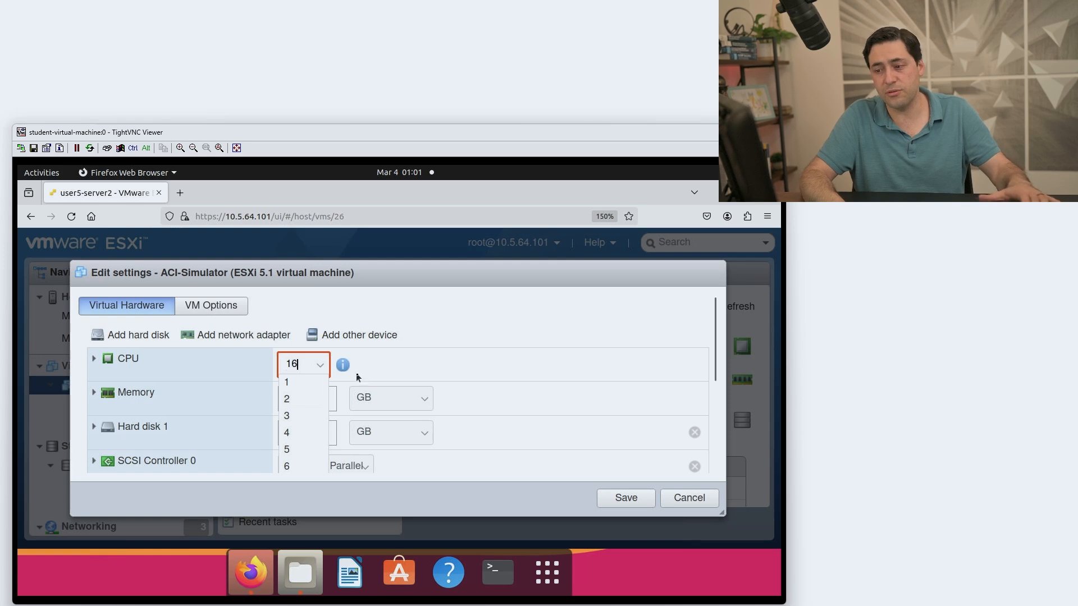
{"action": "left_click", "coordinate": [421, 370]}
Change the memory from 32 GB to 66 GB and save the settings.
{"action": "left_click", "coordinate": [277, 401]}
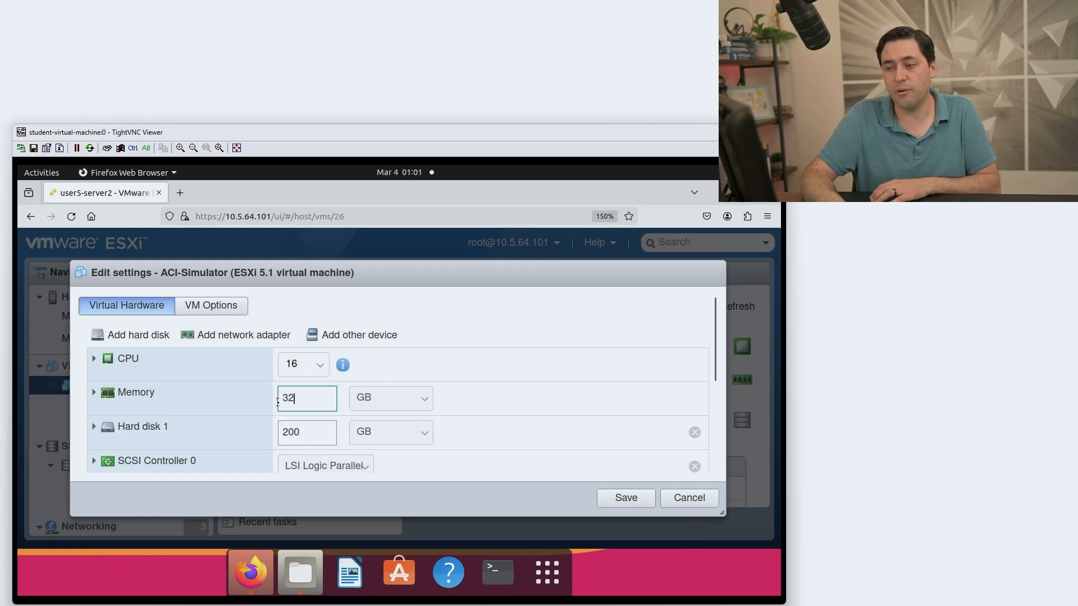
{"action": "key", "text": "BackSpace"}
{"action": "key", "text": "BackSpace"}
{"action": "type", "text": "6"}
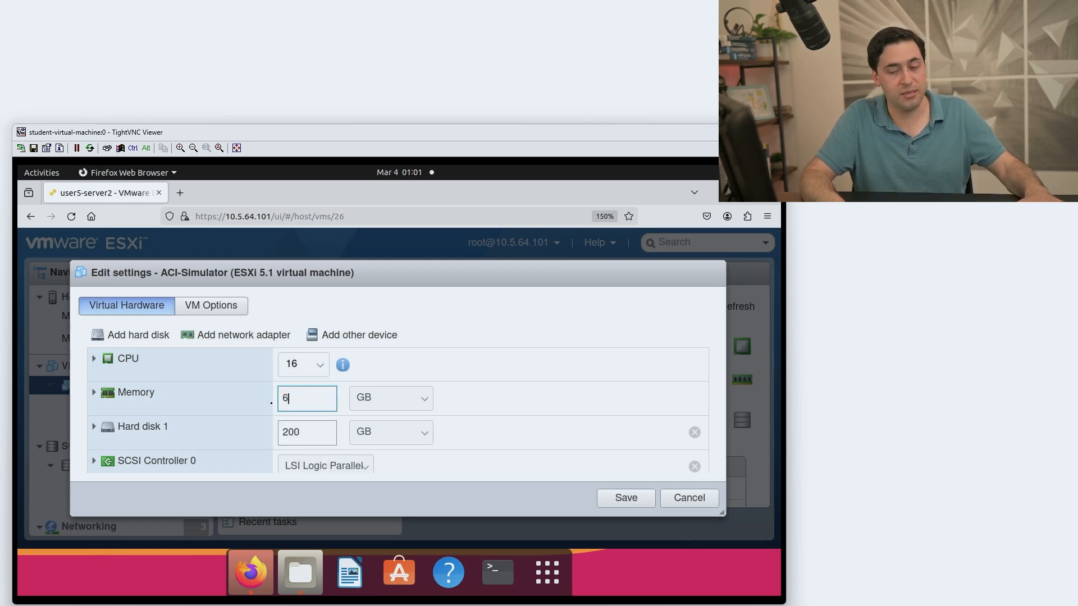
{"action": "type", "text": "4"}
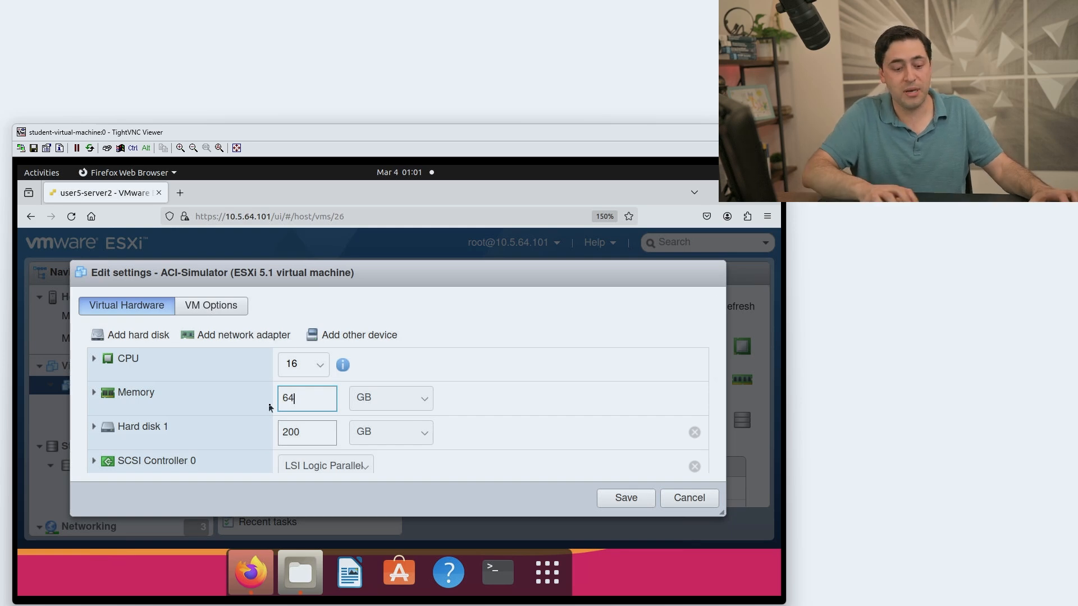
{"action": "key", "text": "shift+Left"}
{"action": "type", "text": "6"}
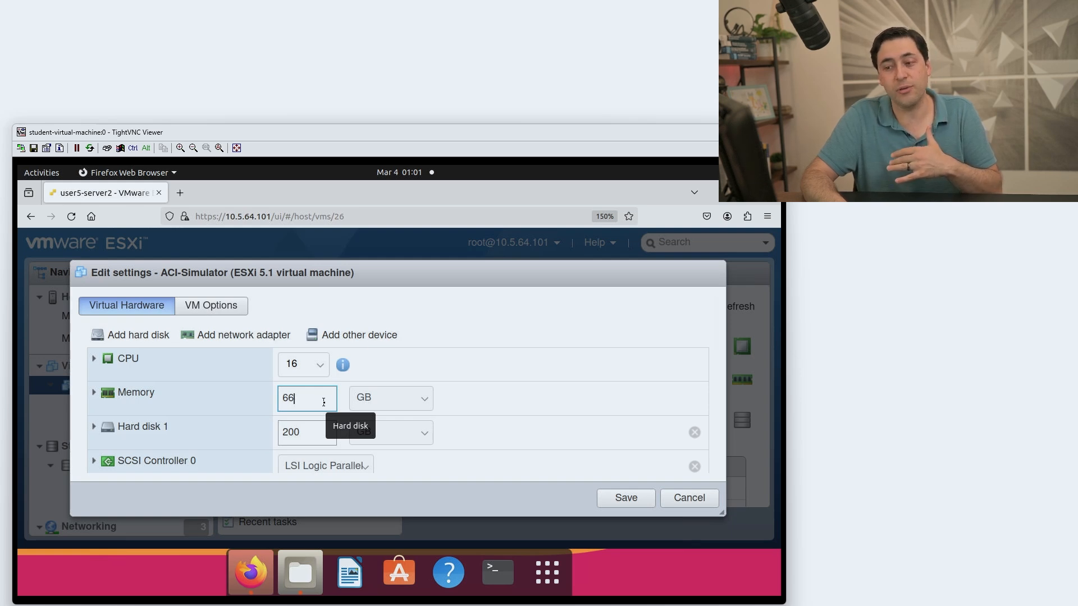
{"action": "left_click", "coordinate": [616, 499]}
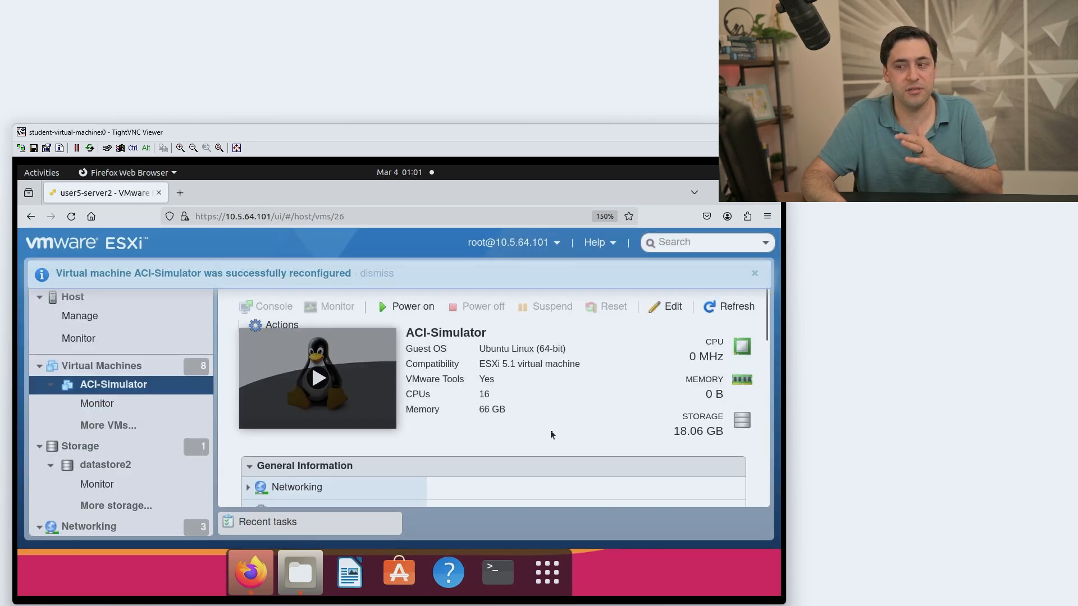
Dismiss the reconfiguration notice and power on the ACI-Simulator VM.
{"action": "left_click", "coordinate": [376, 273]}
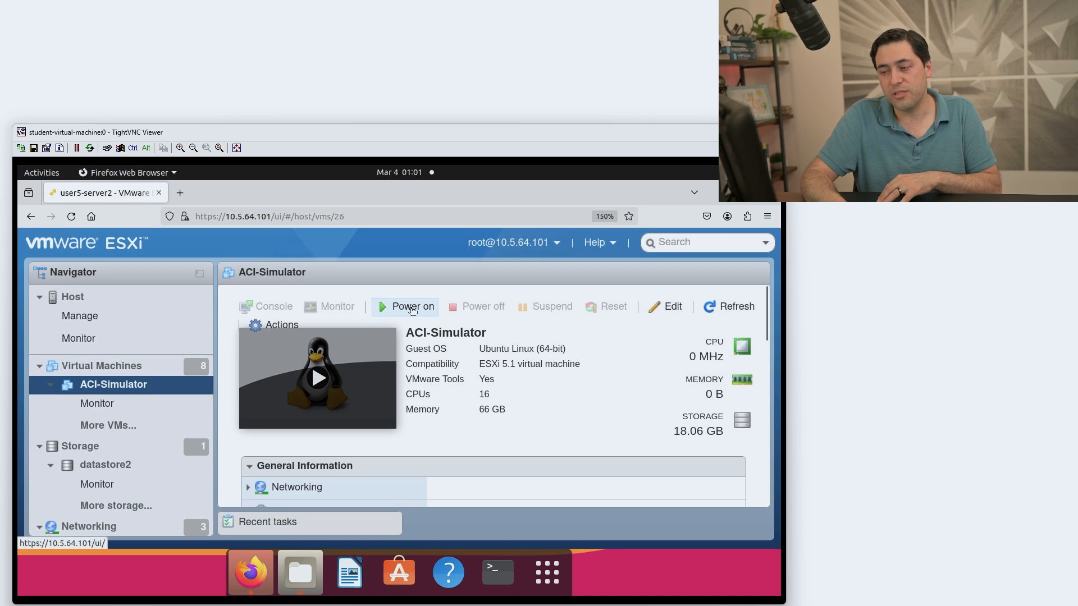
{"action": "left_click", "coordinate": [412, 308]}
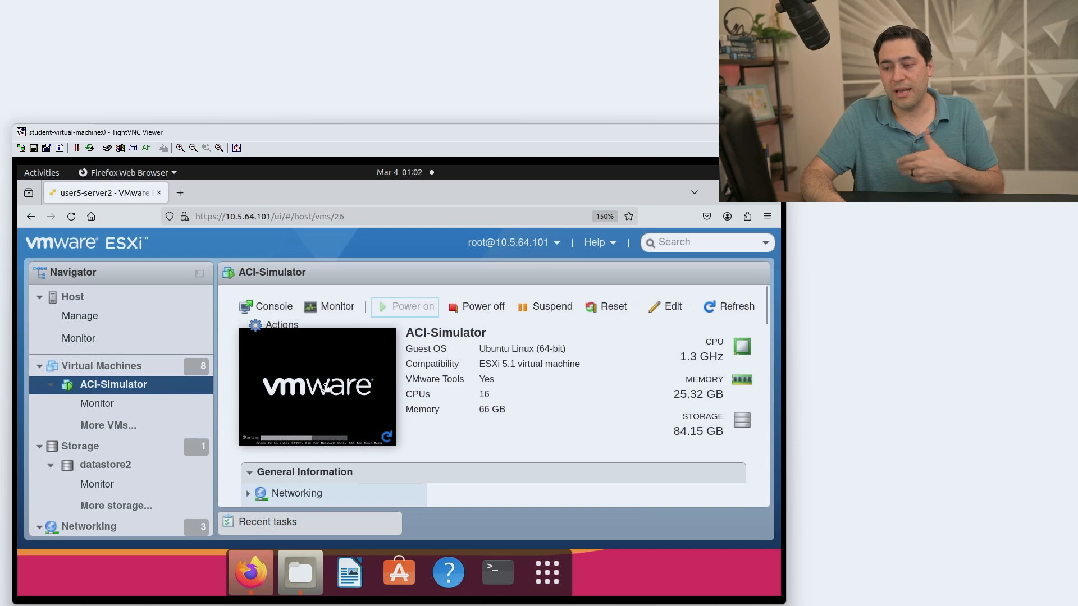
Open the ACI-Simulator VM console from its summary thumbnail.
{"action": "left_click", "coordinate": [325, 387]}
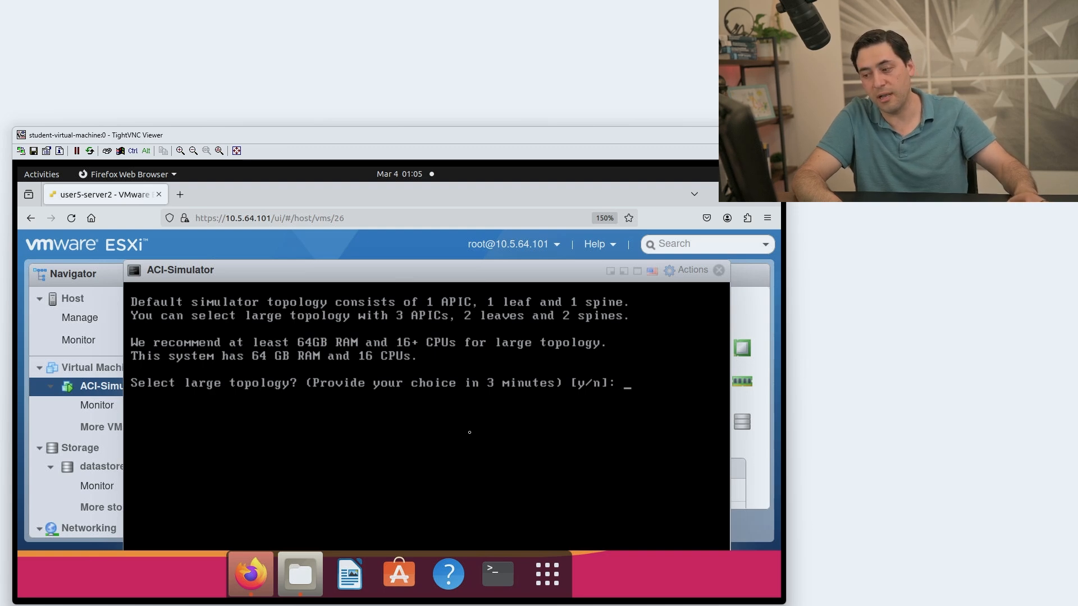
Answer y to select the large topology: 3 APICs, 2 leaves, 2 spines.
{"action": "type", "text": "y"}
{"action": "key", "text": "Return"}
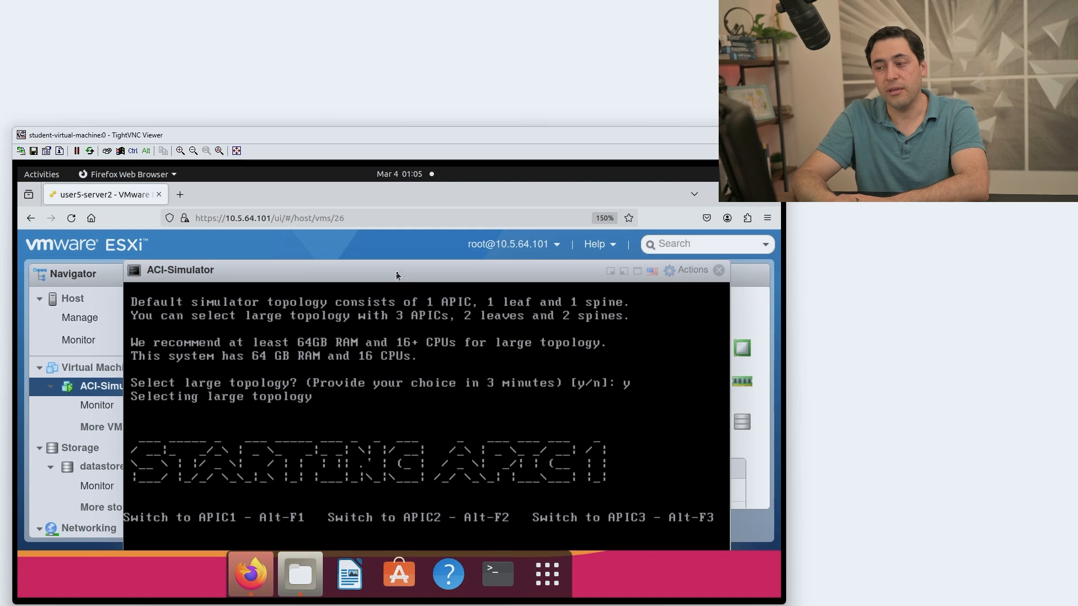
{"action": "left_click_drag", "start_coordinate": [395, 270], "coordinate": [394, 255]}
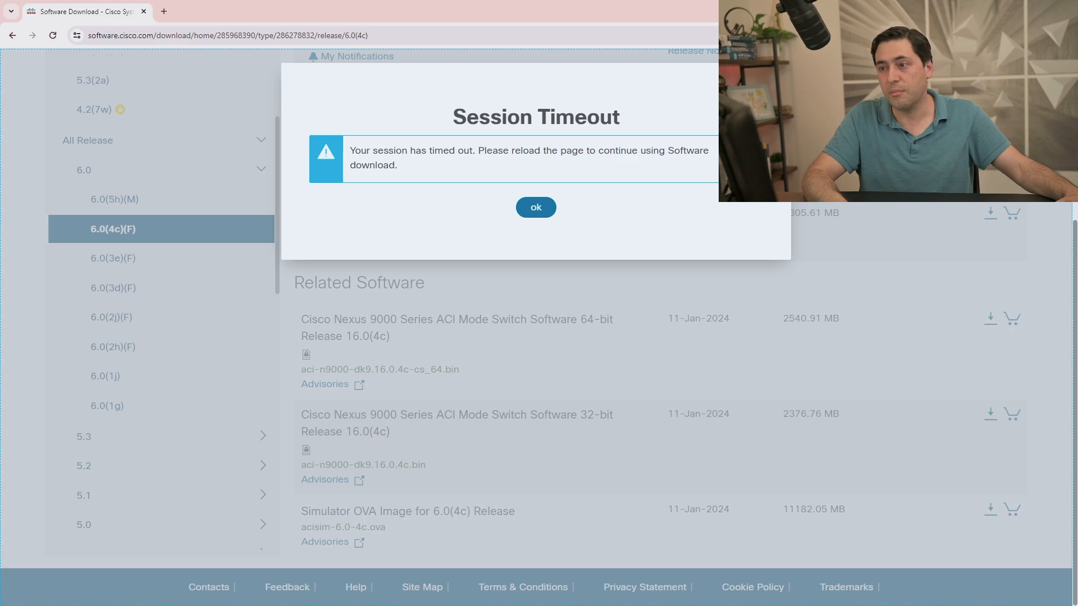
Select the URL in the address bar of the timed-out Cisco download page.
{"action": "left_click", "coordinate": [450, 38]}
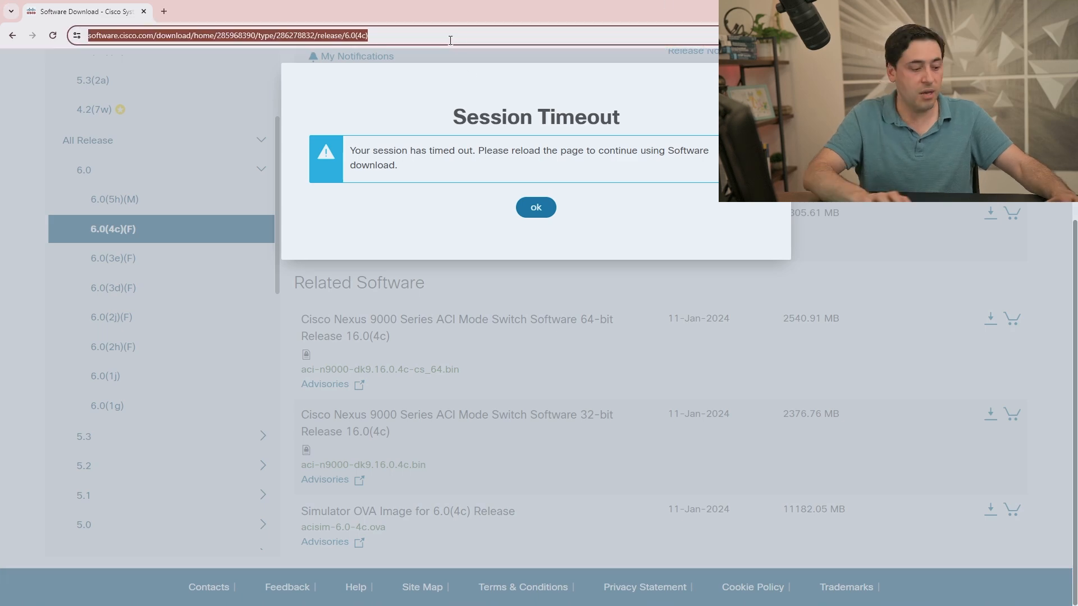
Load the ESXi host client login page at 10.5.64.101.
{"action": "type", "text": "https"}
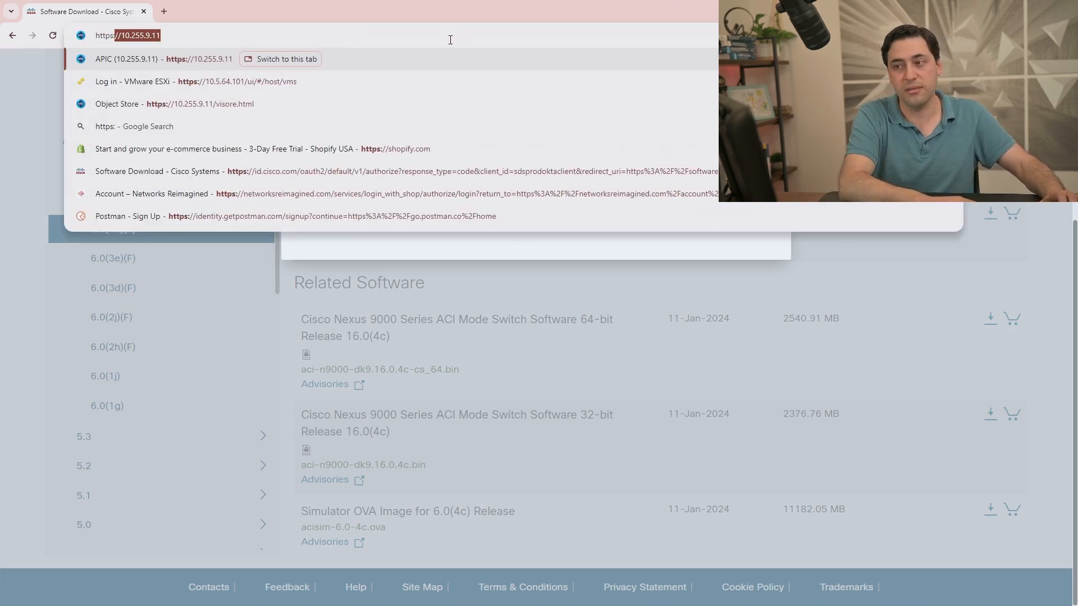
{"action": "type", "text": ":"}
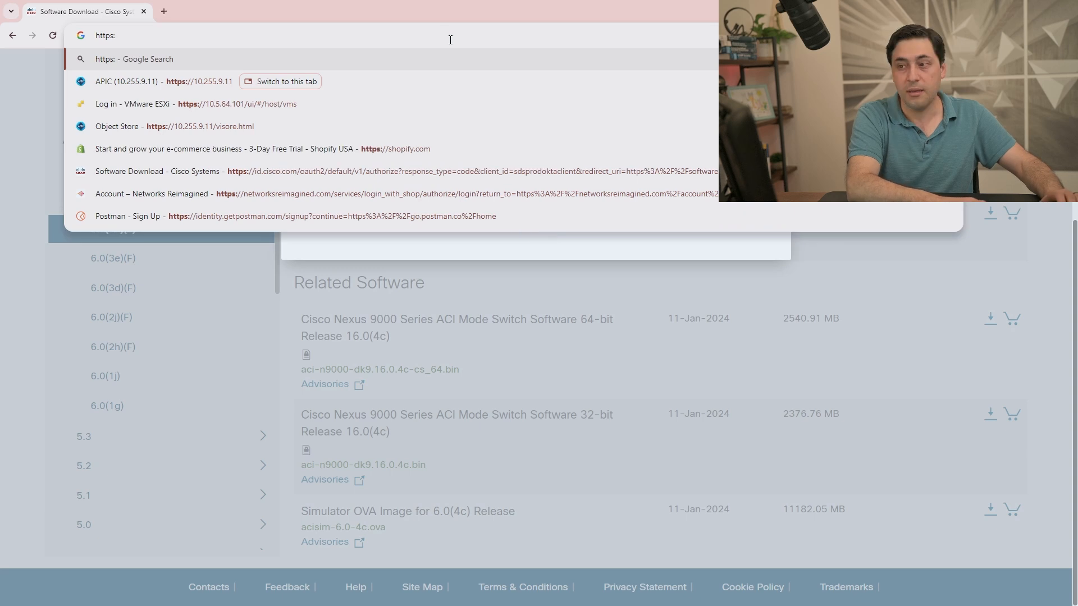
{"action": "type", "text": "//1"}
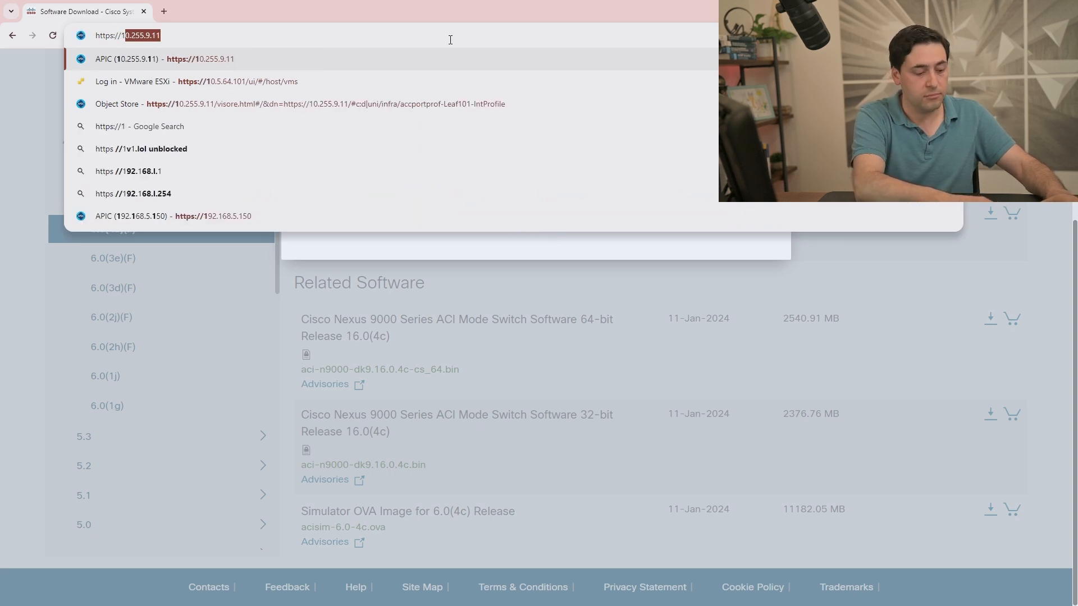
{"action": "type", "text": "0.5.64"}
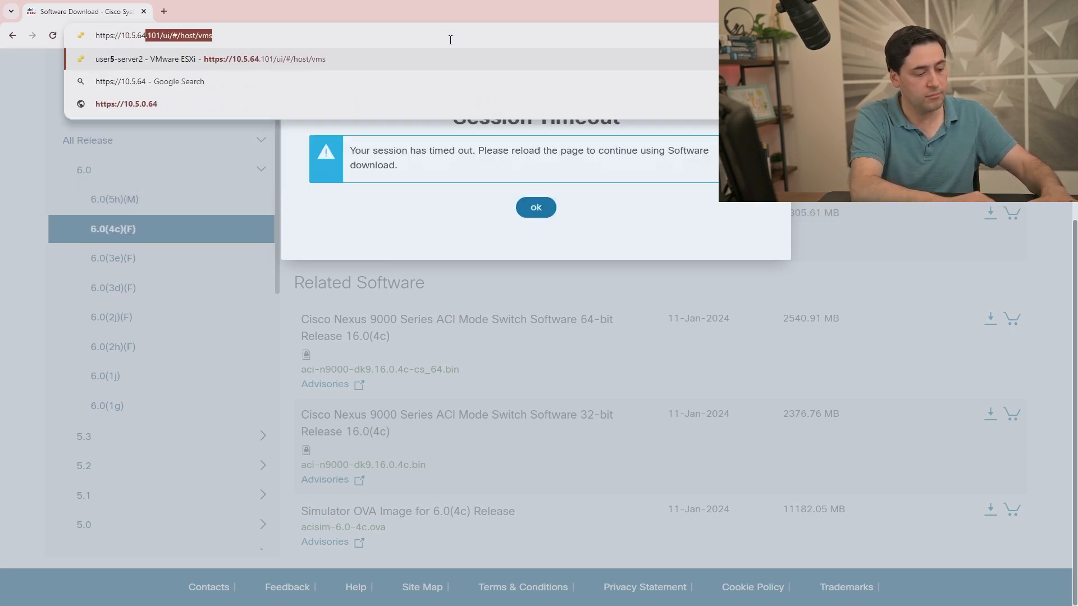
{"action": "key", "text": "Return"}
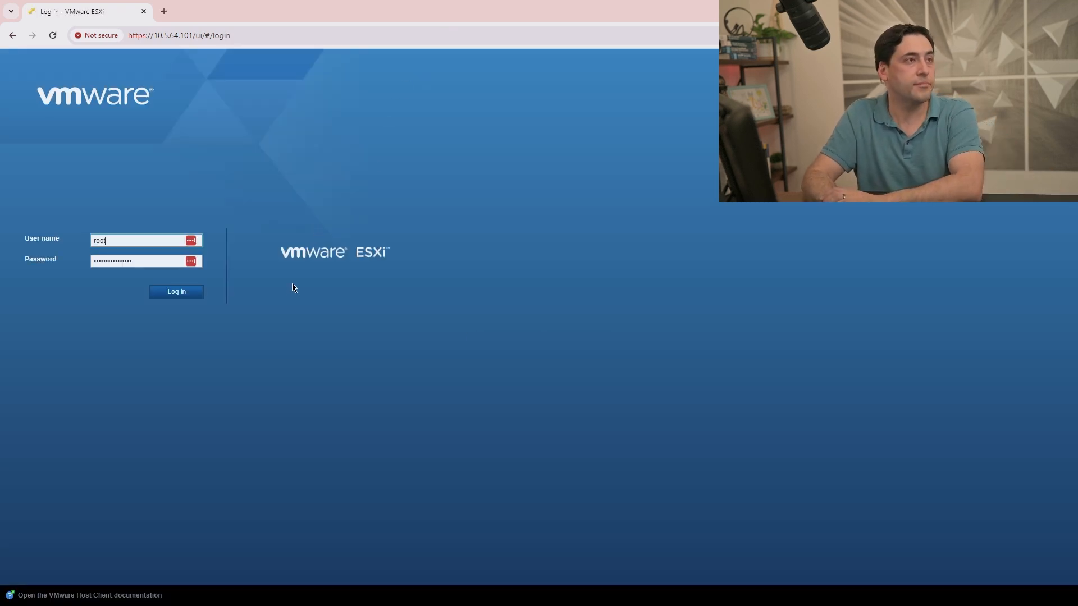
Log in to the ESXi host and show the ACI-Simulator console full screen.
{"action": "left_click", "coordinate": [192, 291]}
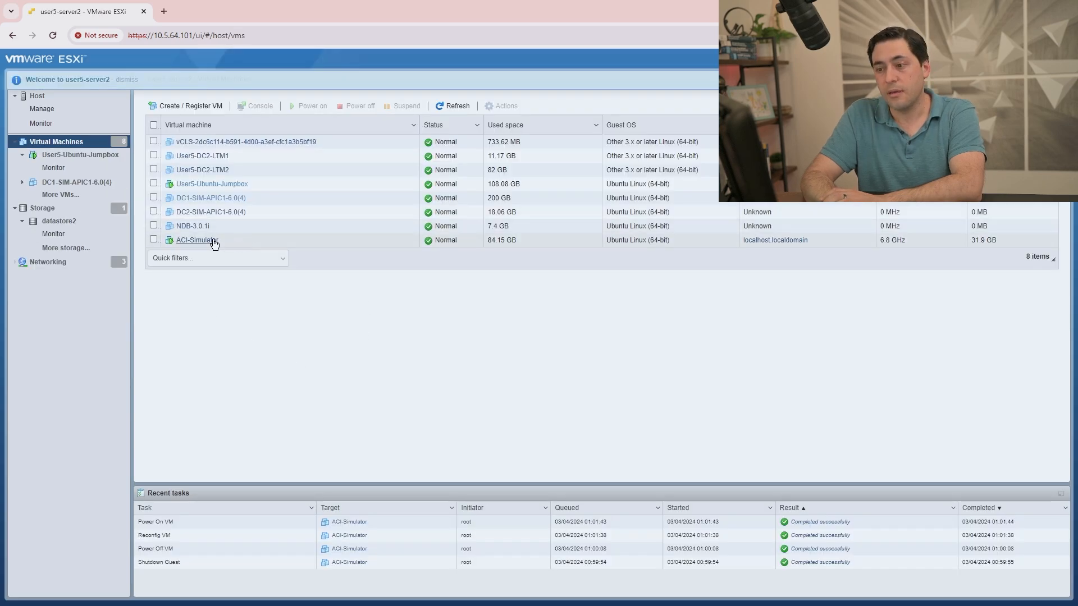
{"action": "left_click", "coordinate": [209, 246]}
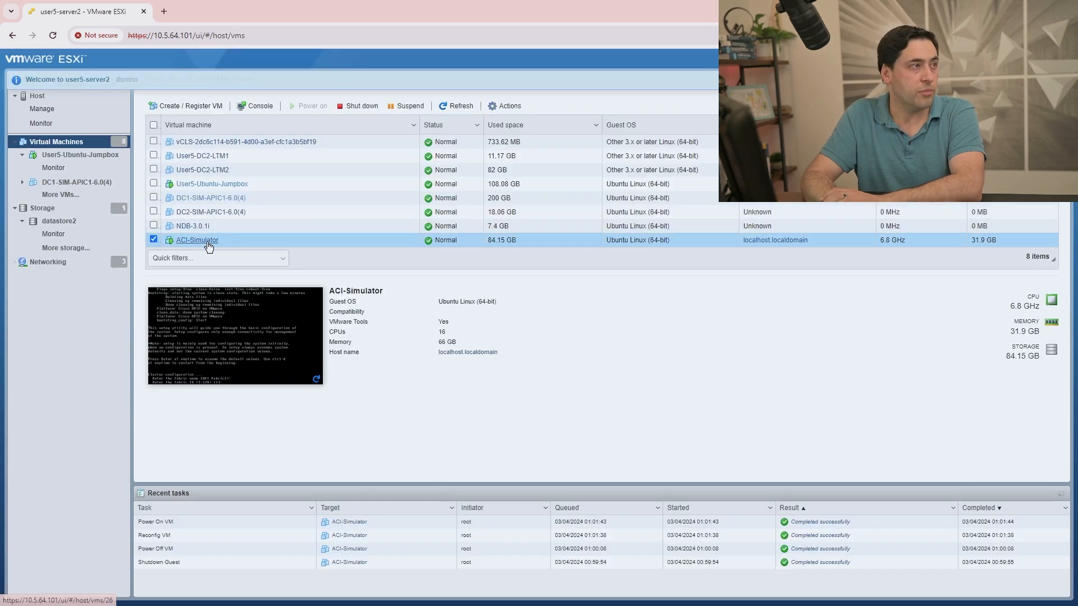
{"action": "left_click", "coordinate": [230, 201]}
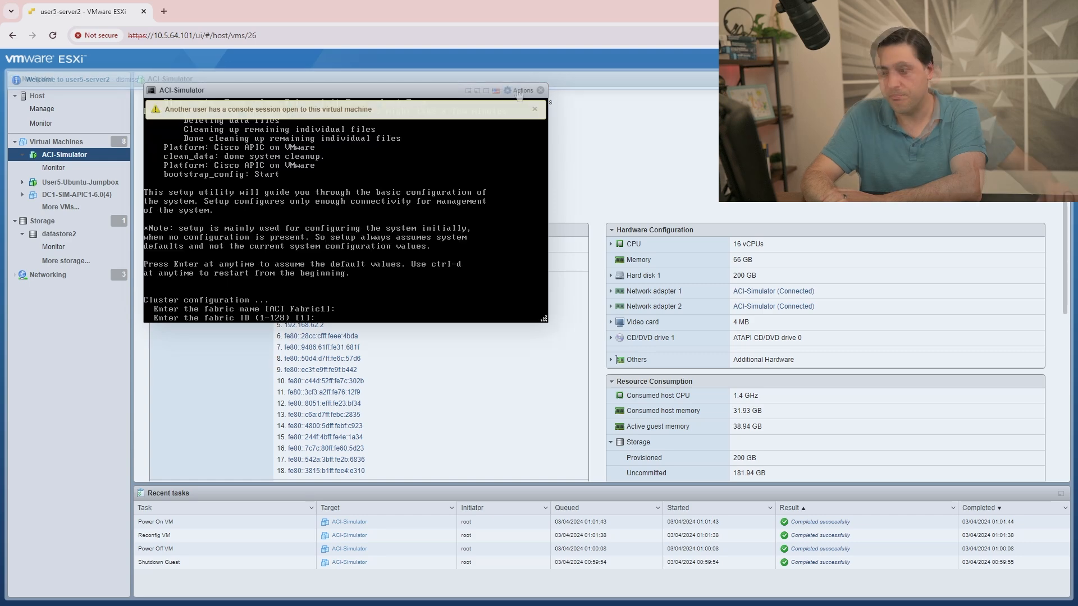
{"action": "left_click", "coordinate": [488, 91]}
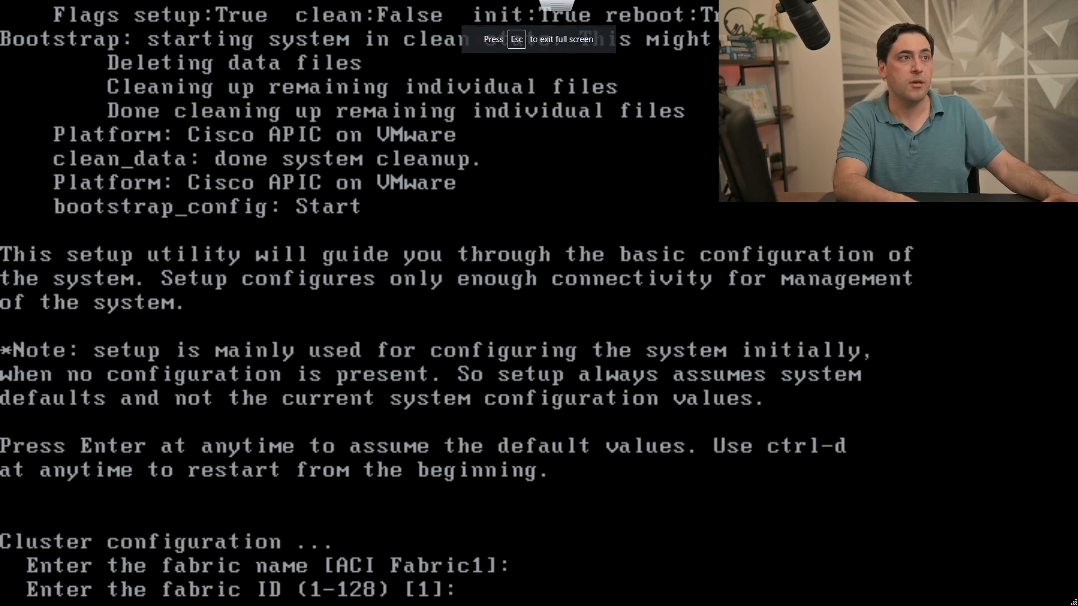
Accept defaults: fabric ID 1, 3 controllers, non-standby, controller ID 1, no L3, POD 1.
{"action": "key", "text": "Return"}
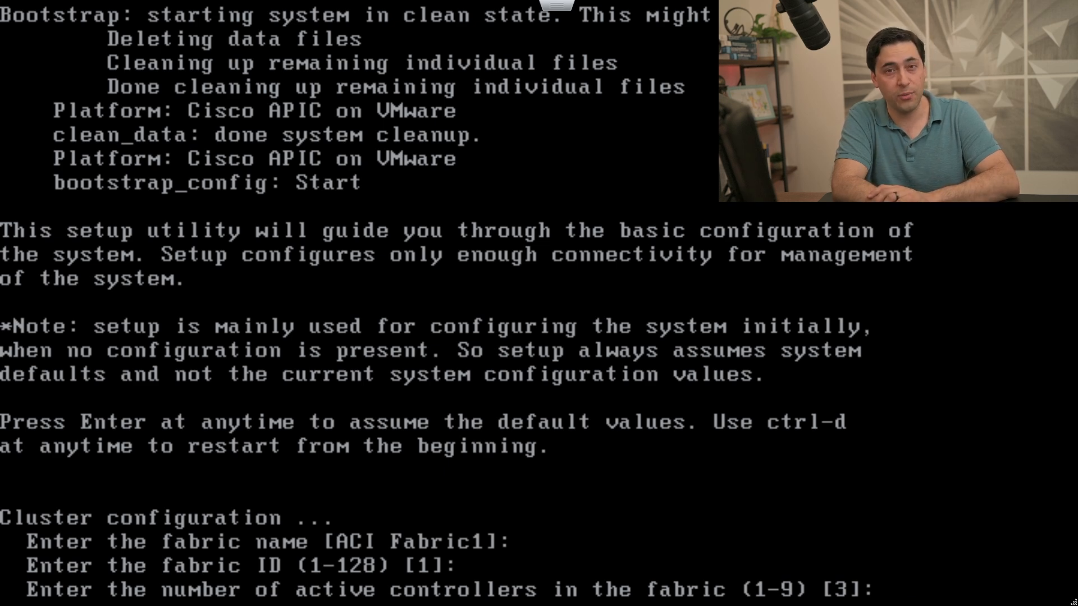
{"action": "key", "text": "Return"}
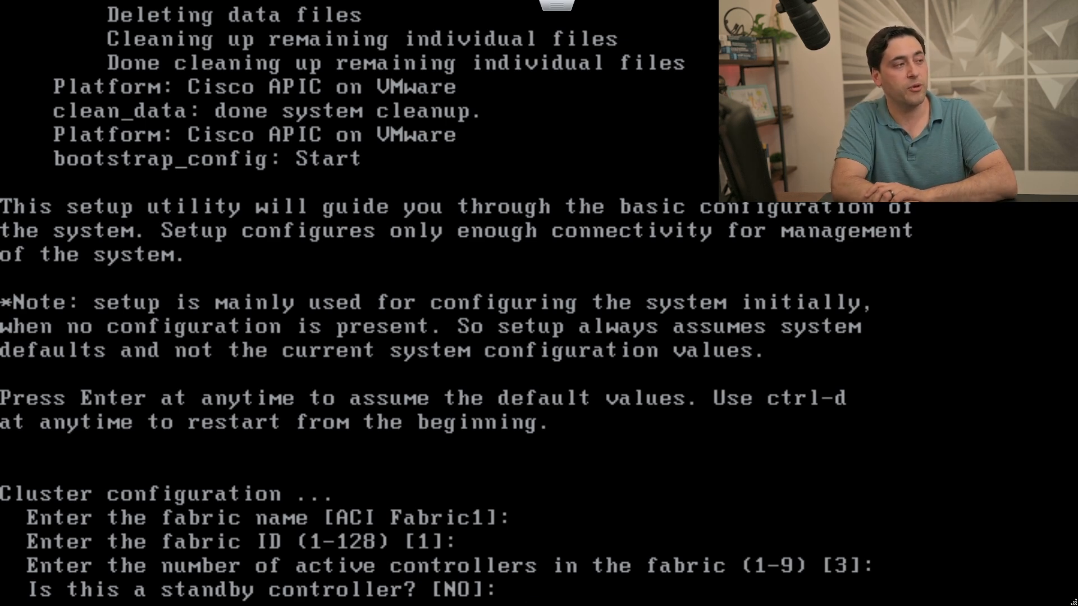
{"action": "key", "text": "Return"}
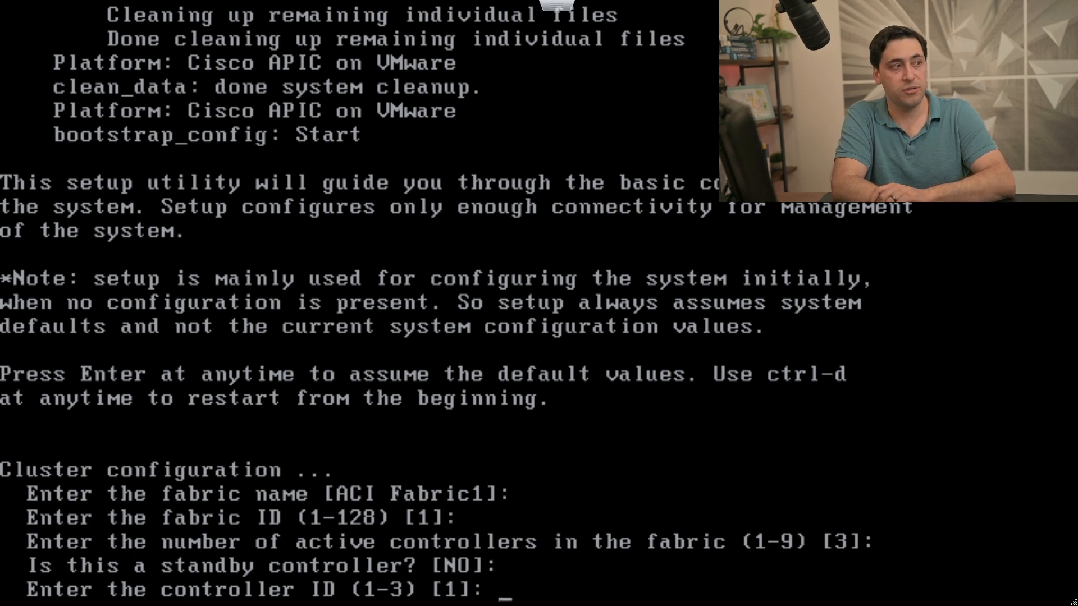
{"action": "key", "text": "Return"}
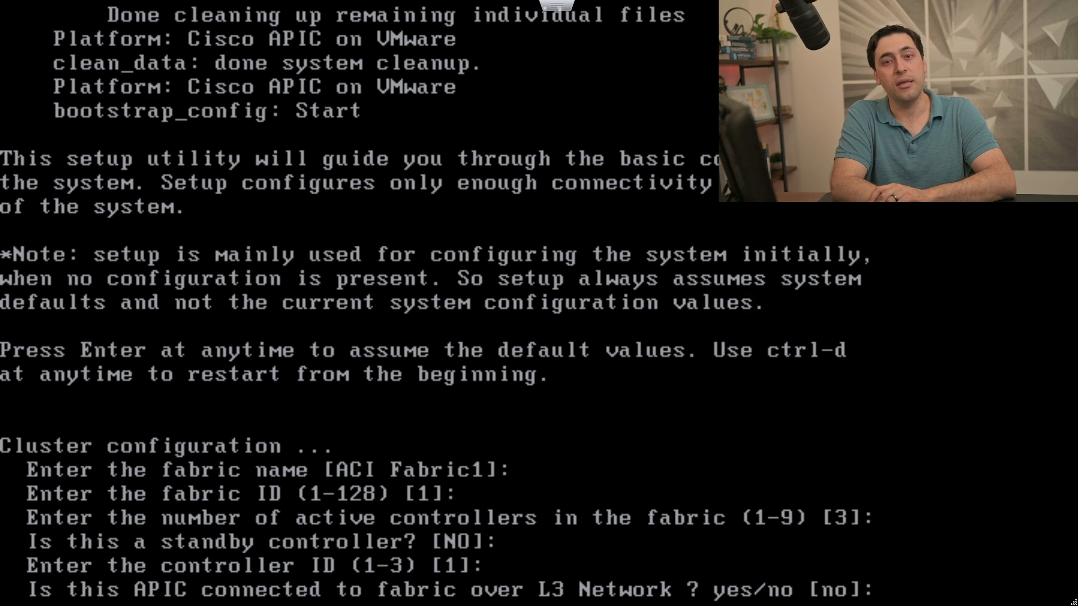
{"action": "key", "text": "Return"}
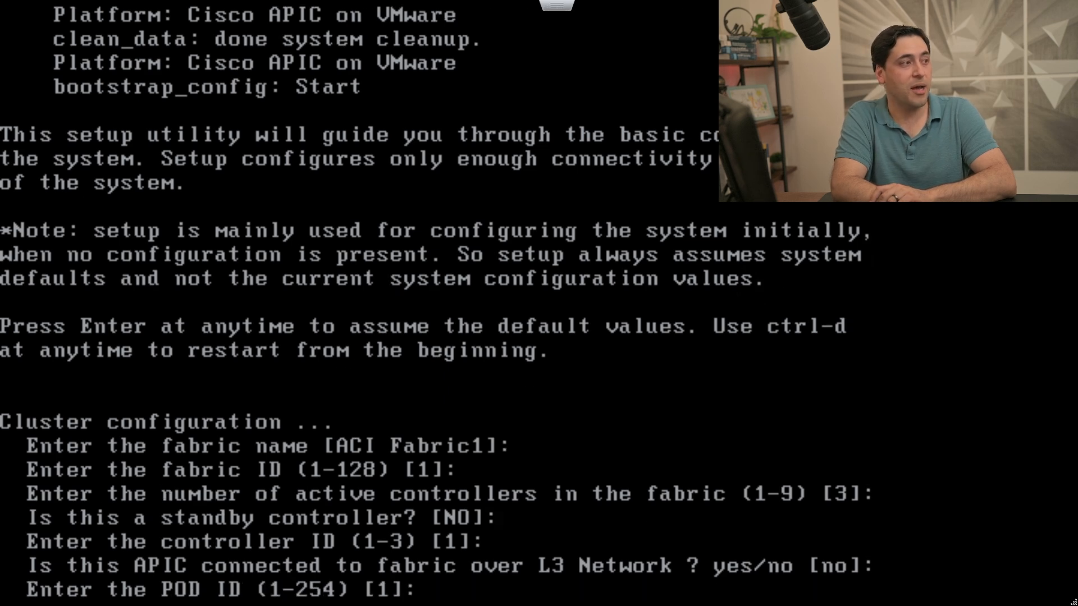
{"action": "key", "text": "Return"}
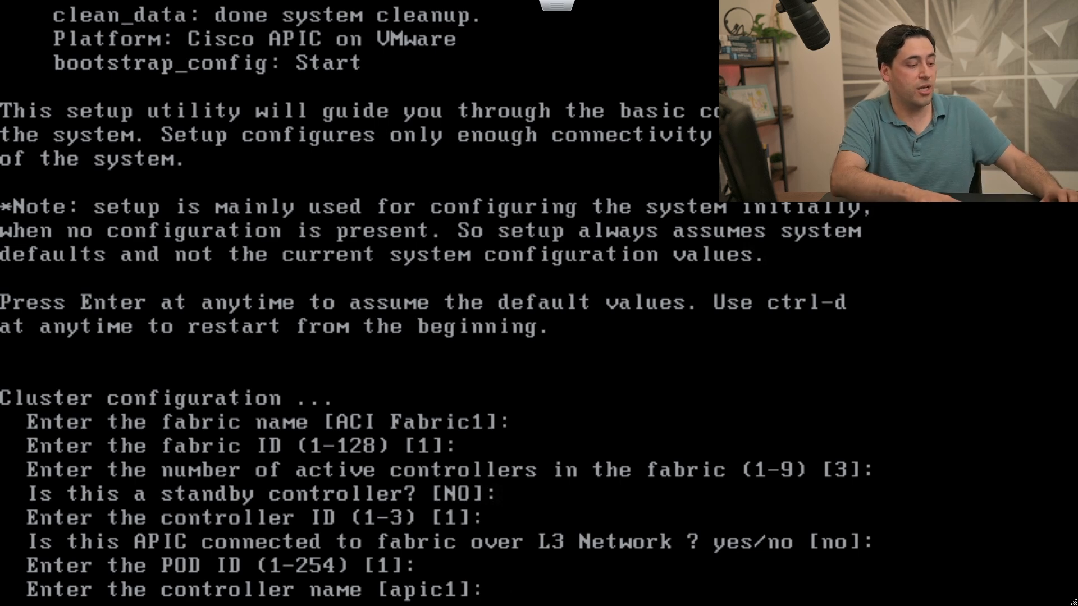
Name the controller DC1-APIC1; keep TEP pool 10.0.0.0/16, infra VLAN 4, default multicast pool.
{"action": "type", "text": "DC'-"}
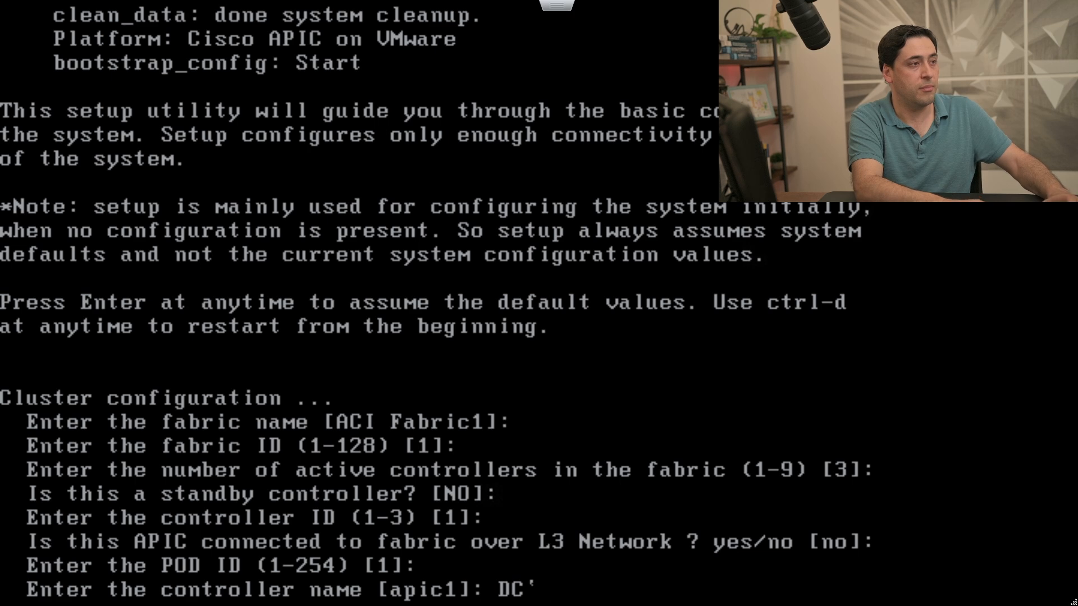
{"action": "key", "text": "BackSpace"}
{"action": "type", "text": "1-APIC1"}
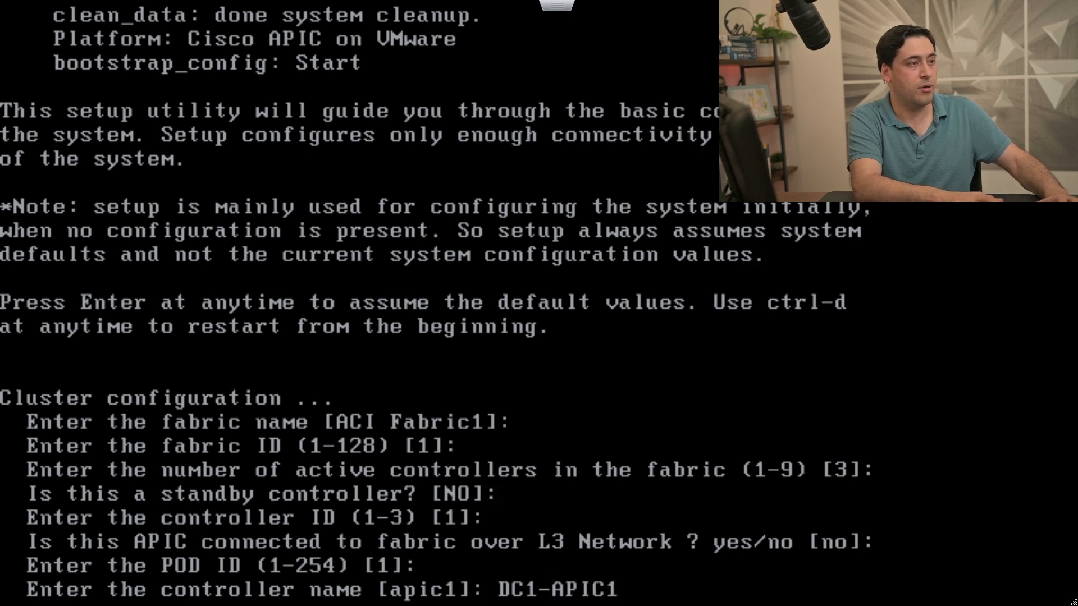
{"action": "key", "text": "Return"}
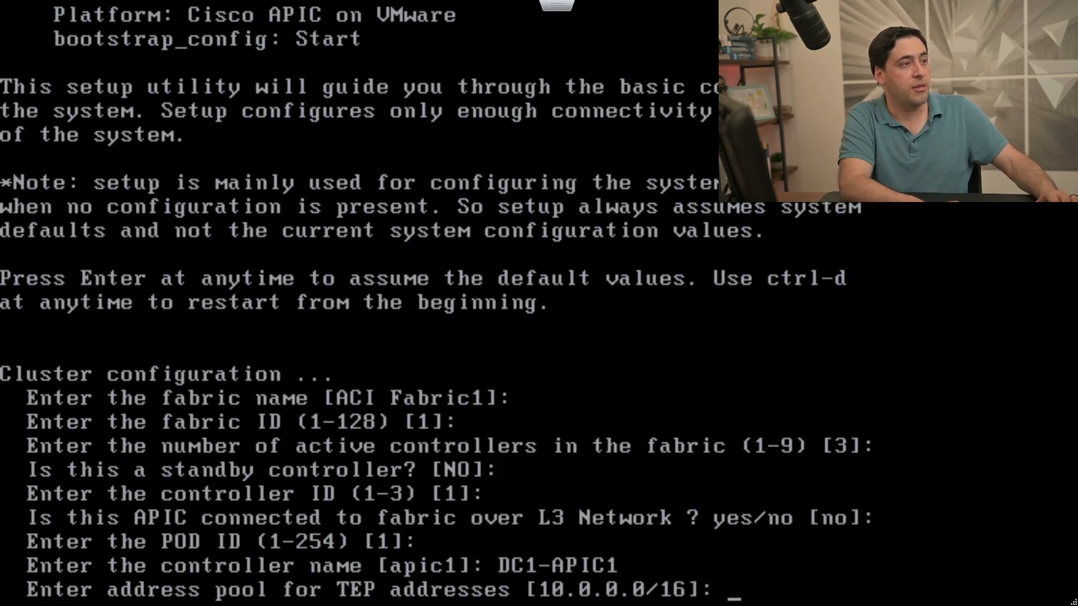
{"action": "key", "text": "Return"}
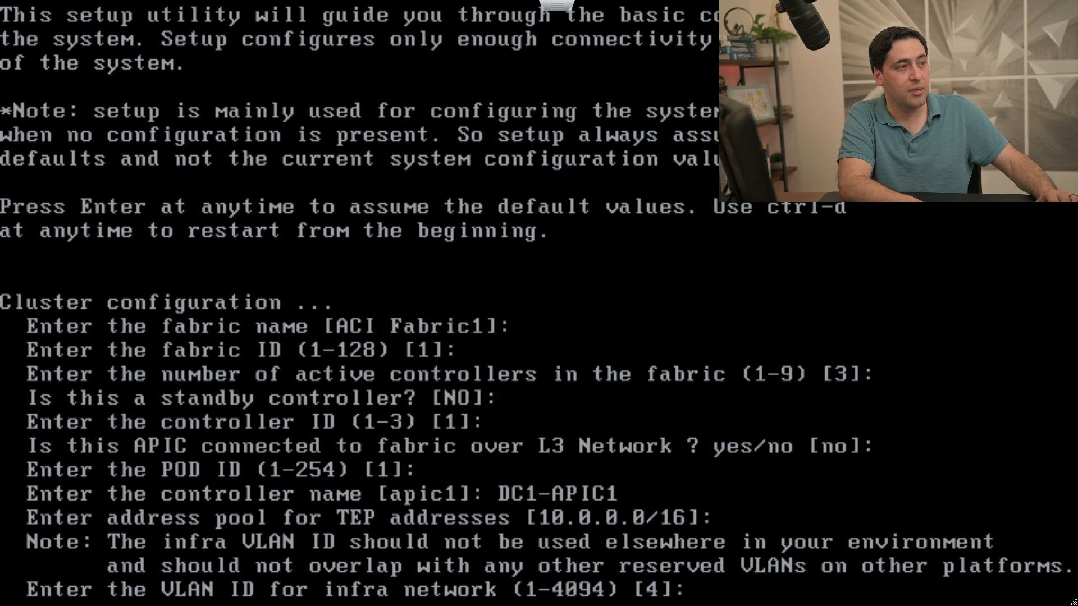
{"action": "key", "text": "Return"}
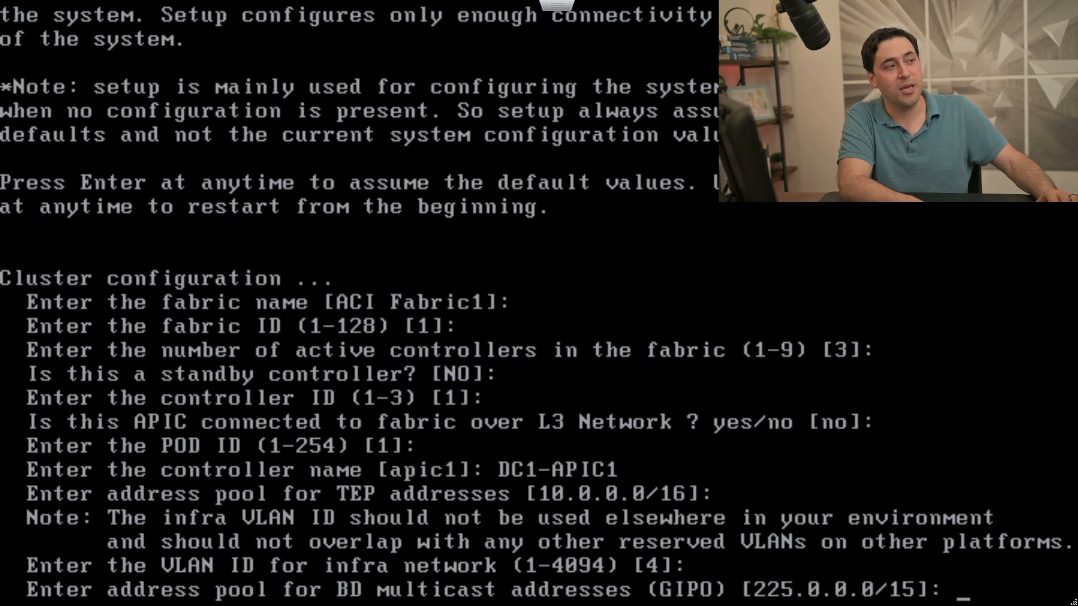
{"action": "key", "text": "Return"}
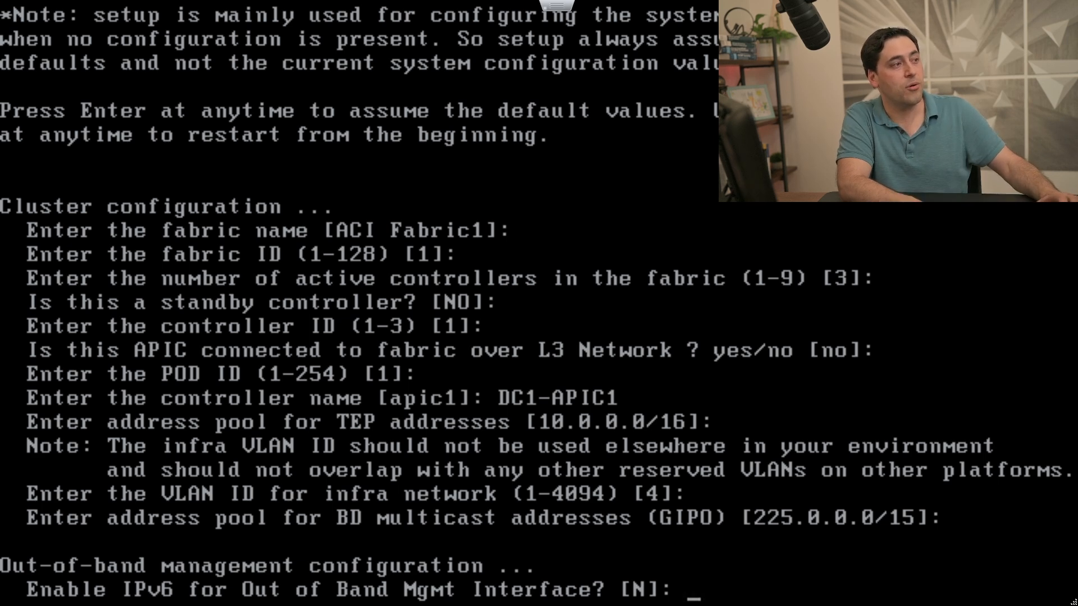
Keep IPv6 off and set management IP 192.168.5.155/25 with gateway 192.168.5.129.
{"action": "key", "text": "Return"}
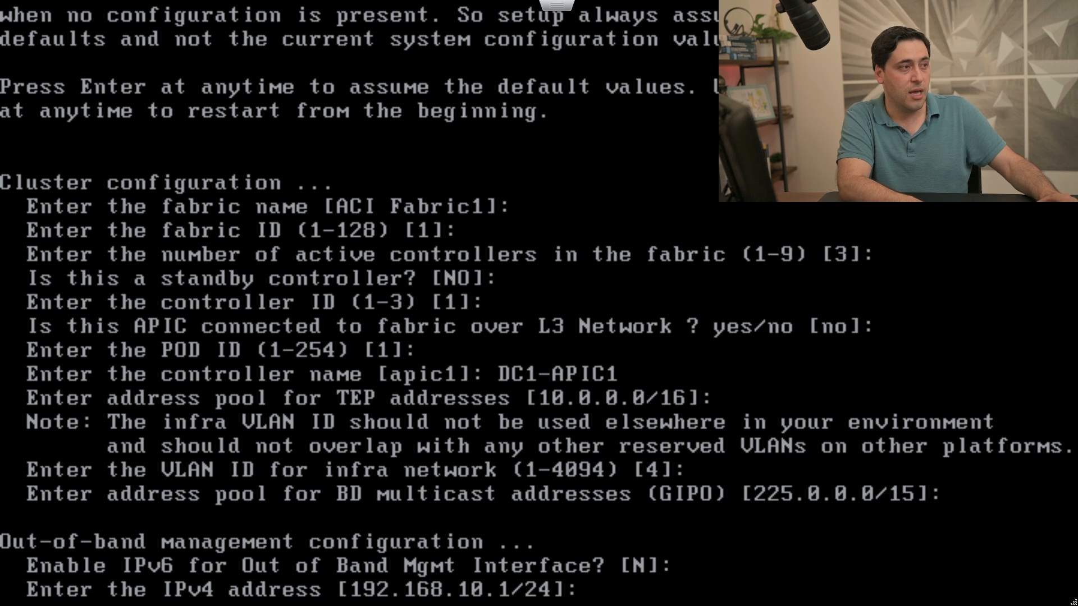
{"action": "type", "text": "1"}
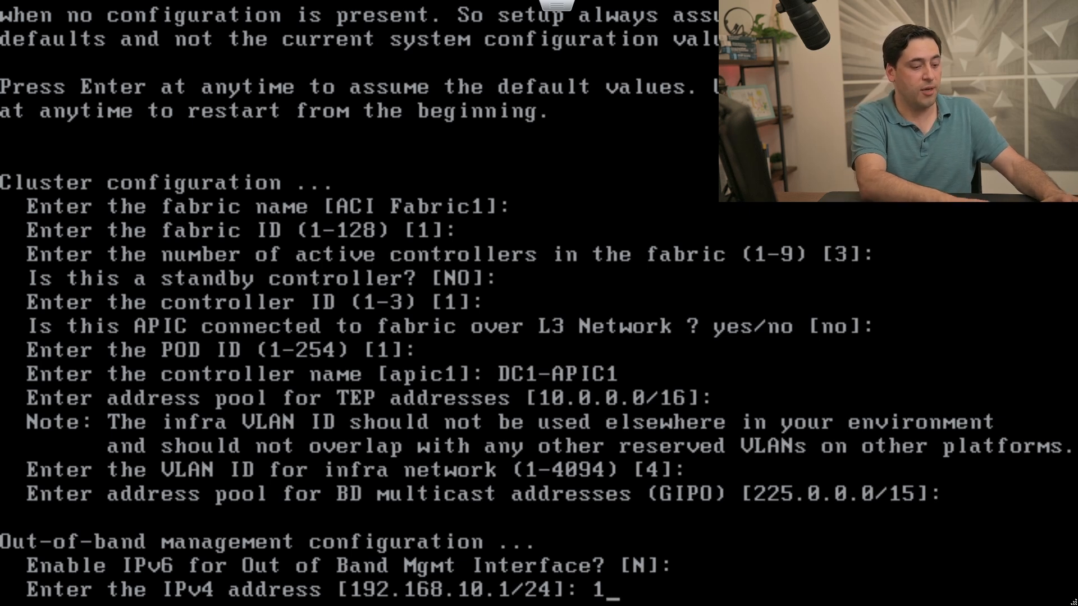
{"action": "type", "text": "92.168."}
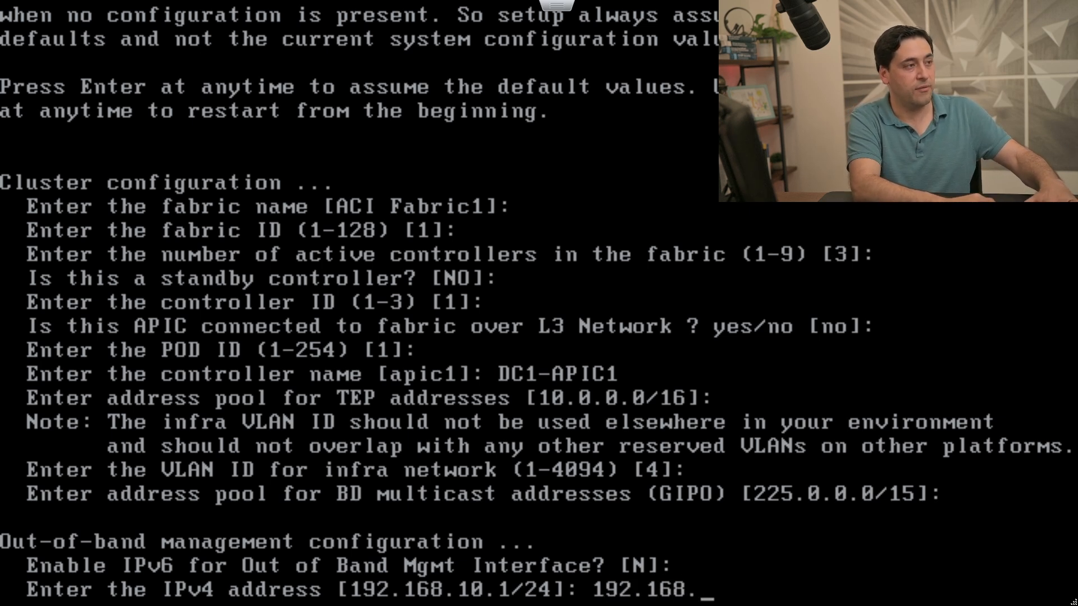
{"action": "type", "text": "5."}
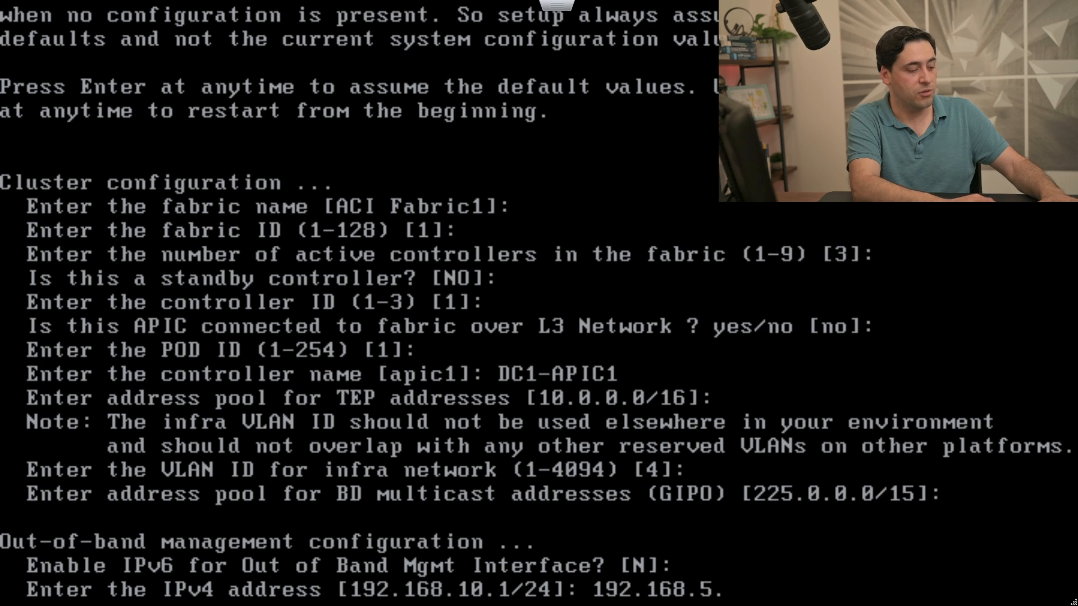
{"action": "type", "text": "155"}
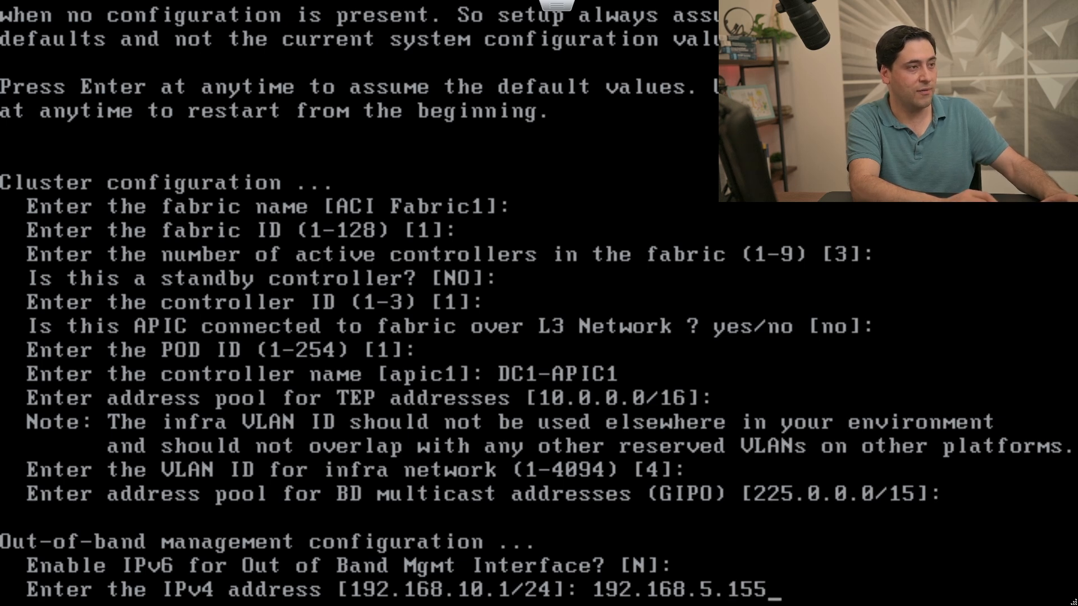
{"action": "type", "text": "/"}
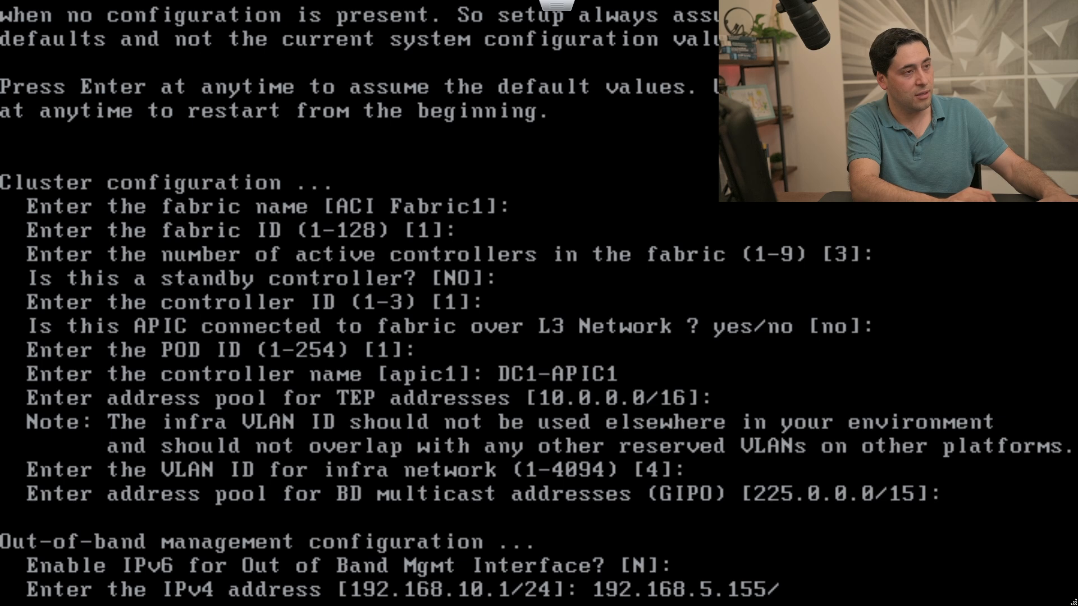
{"action": "type", "text": "25"}
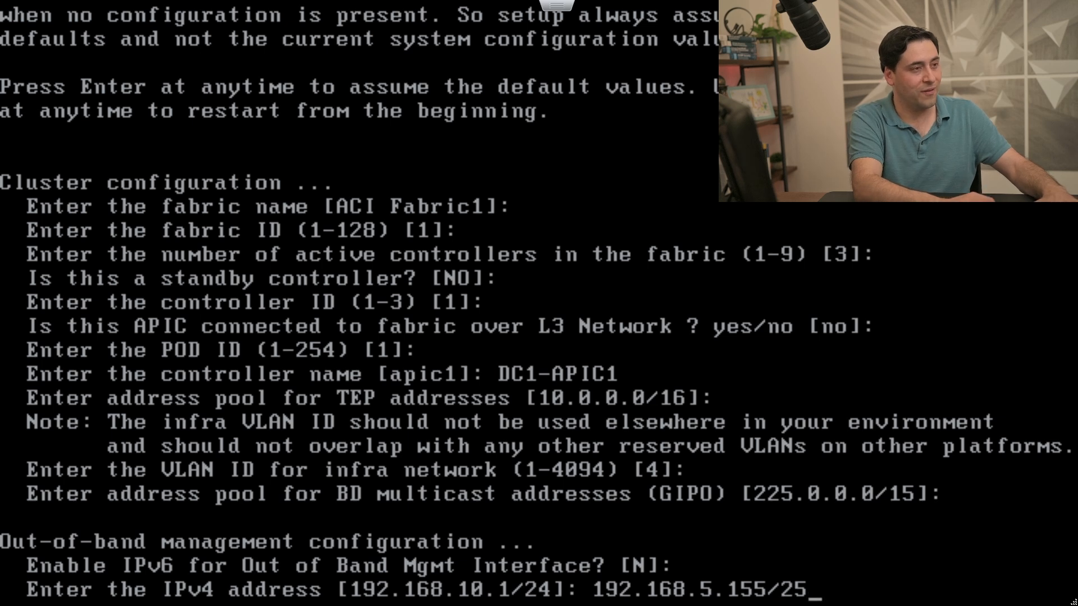
{"action": "key", "text": "Return"}
{"action": "type", "text": "192.168.10.254]: 19"}
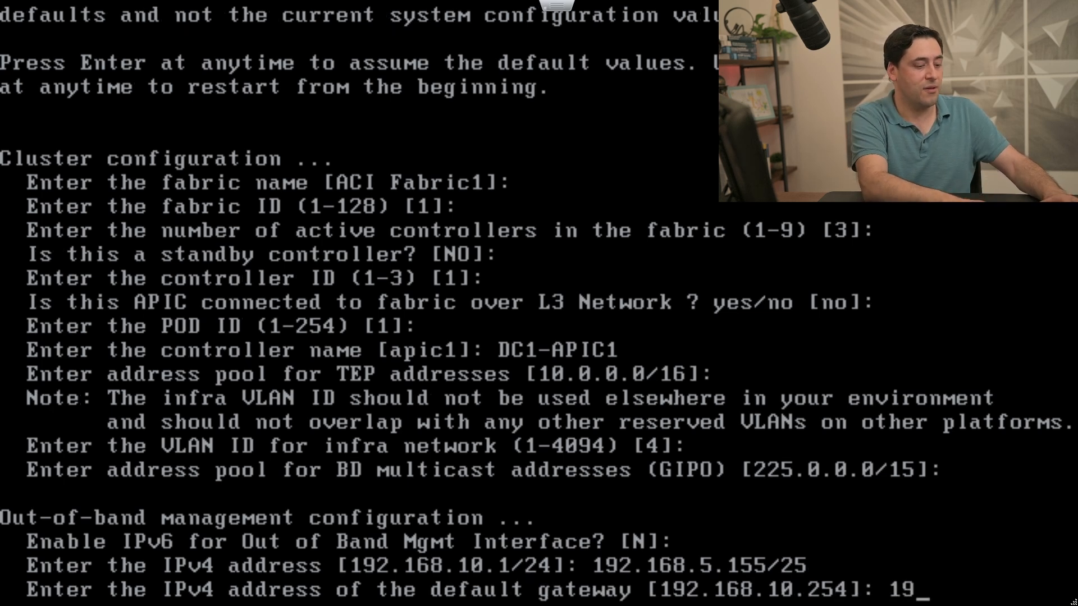
{"action": "type", "text": "5.129"}
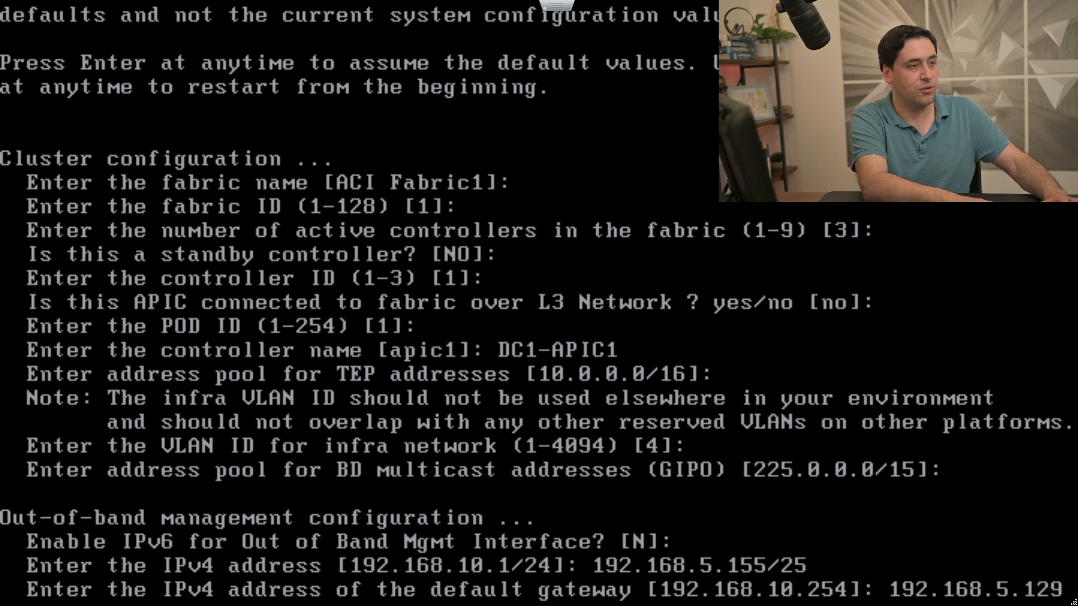
{"action": "key", "text": "Return"}
{"action": "key", "text": "Return"}
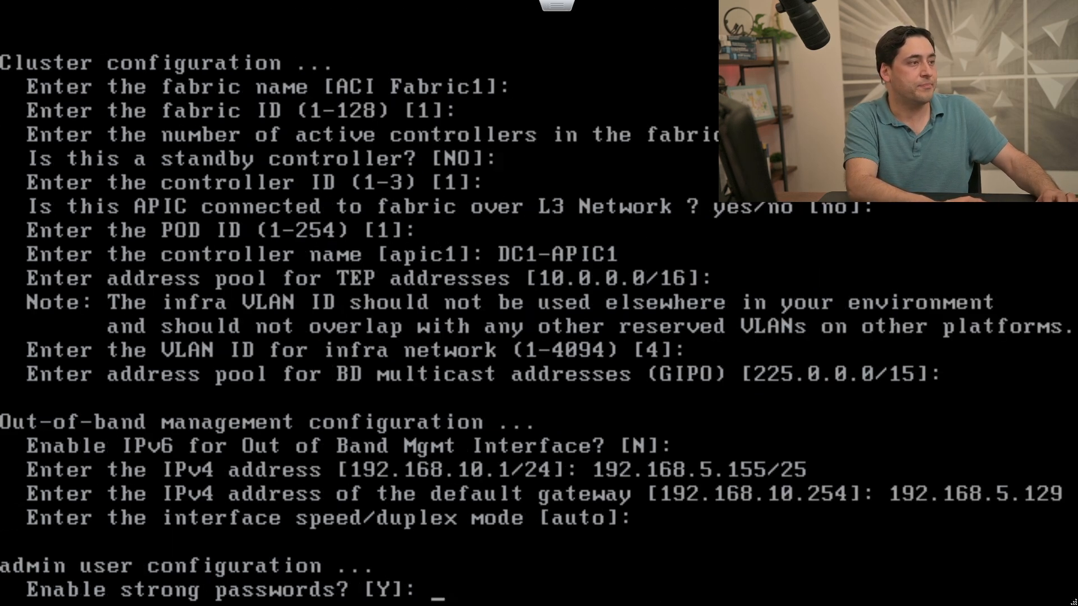
Keep strong passwords enabled, then enter and confirm the admin password.
{"action": "key", "text": "Return"}
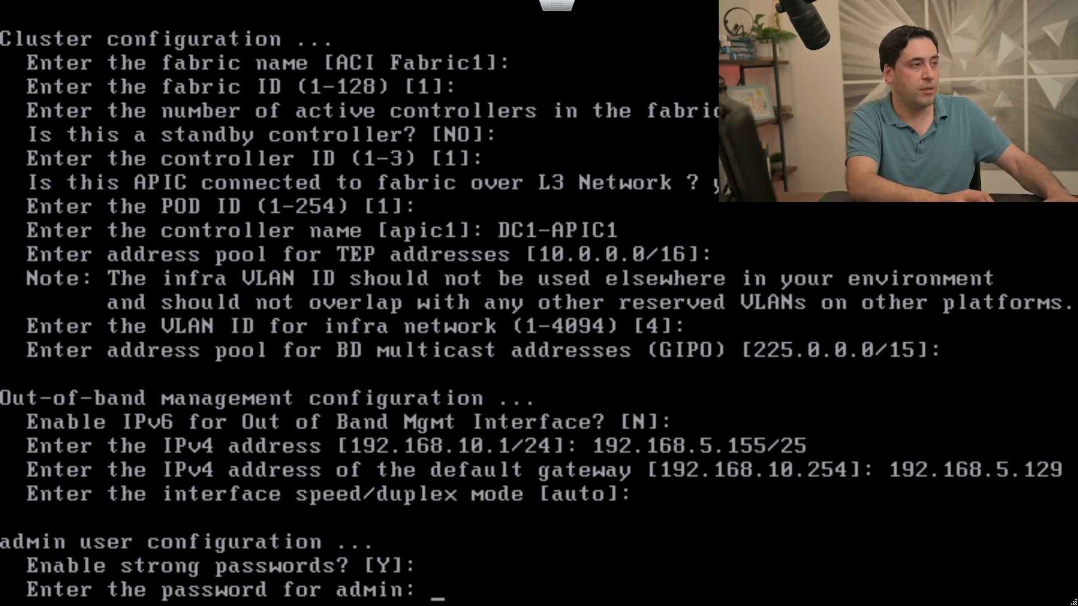
{"action": "key", "text": "Return"}
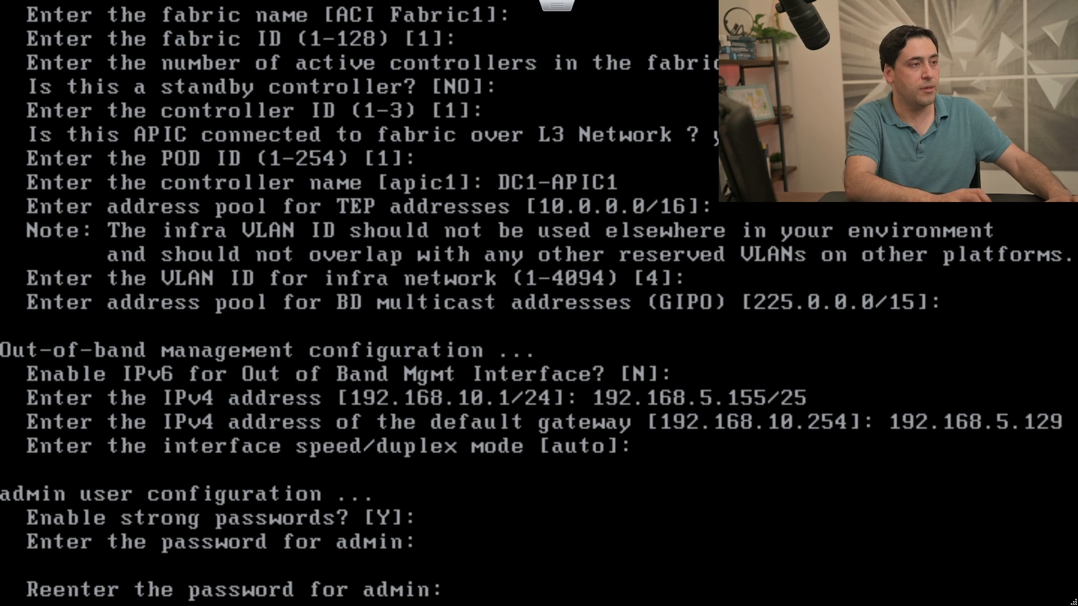
{"action": "key", "text": "Return"}
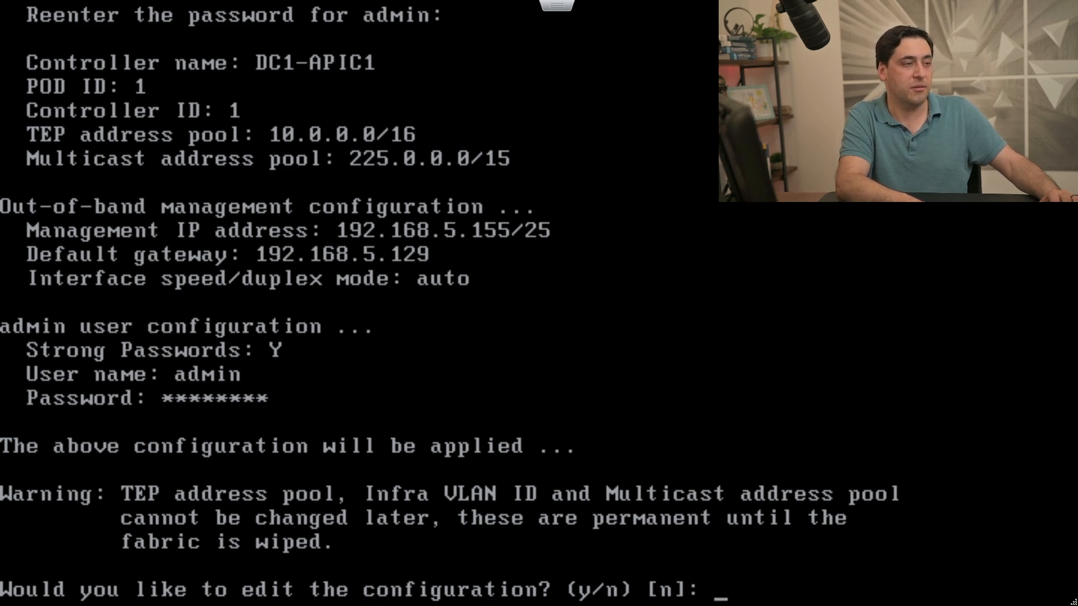
Apply the DC1-APIC1 configuration without editing it.
{"action": "key", "text": "Return"}
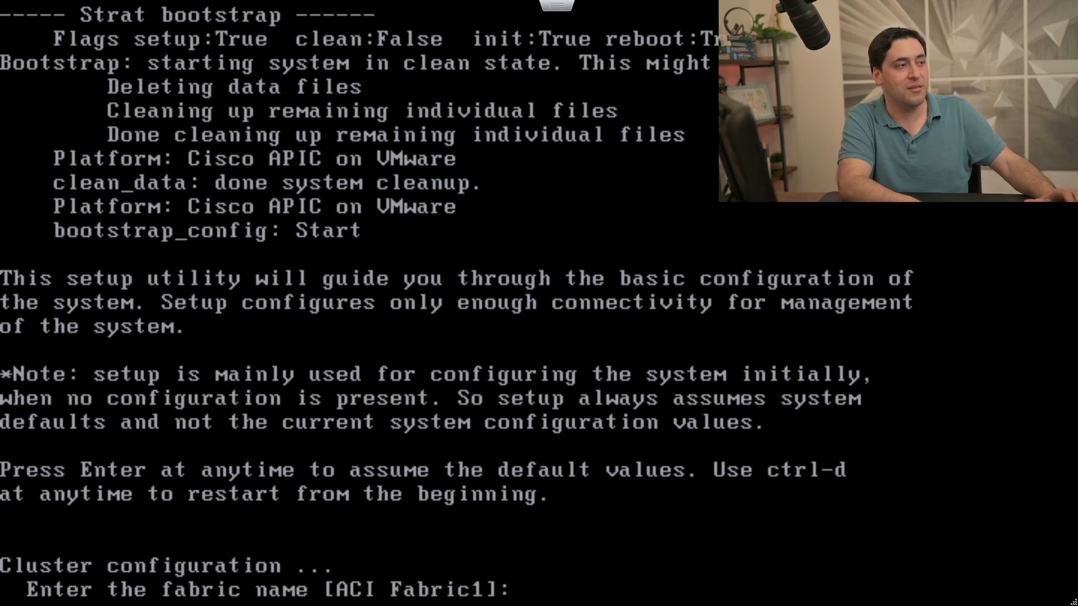
Accept fabric defaults (ACI Fabric1, ID 1, three controllers, controller ID 2, POD 1) and name it DC1-APIC2.
{"action": "key", "text": "Return"}
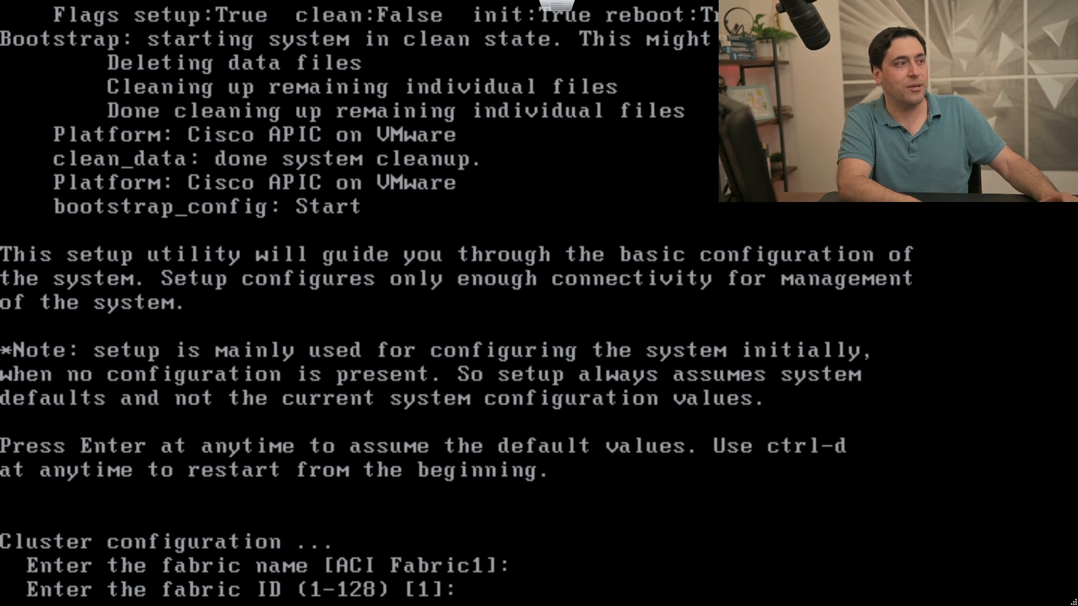
{"action": "key", "text": "Return"}
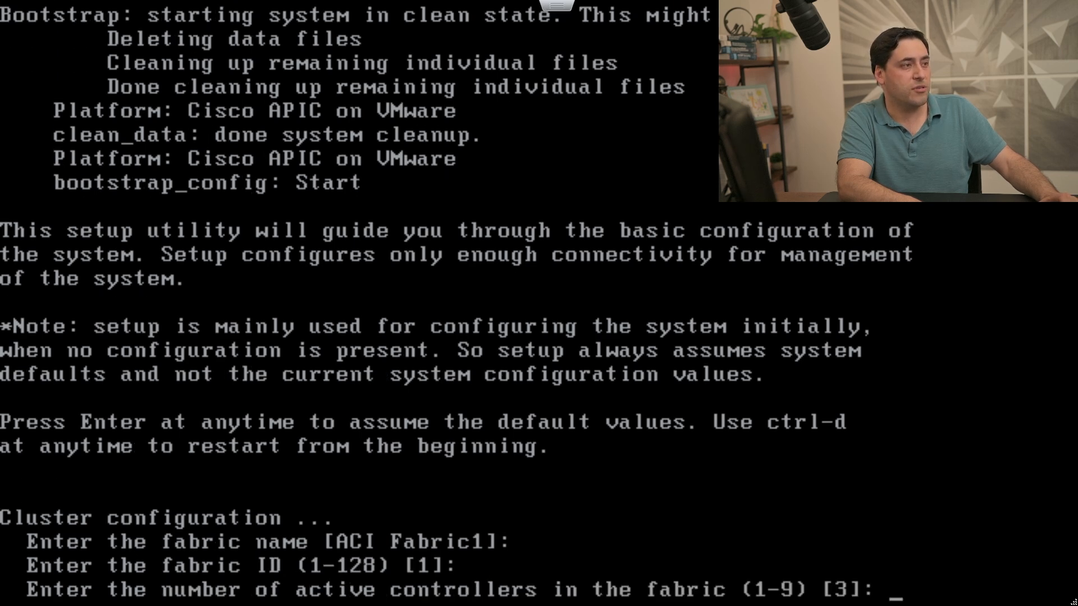
{"action": "key", "text": "Return"}
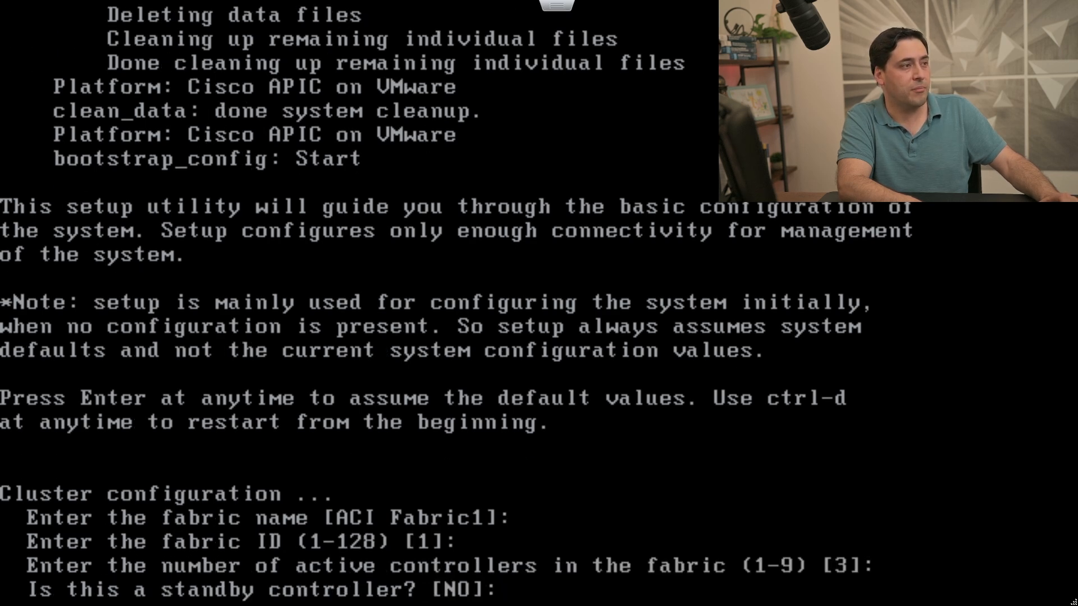
{"action": "key", "text": "Return"}
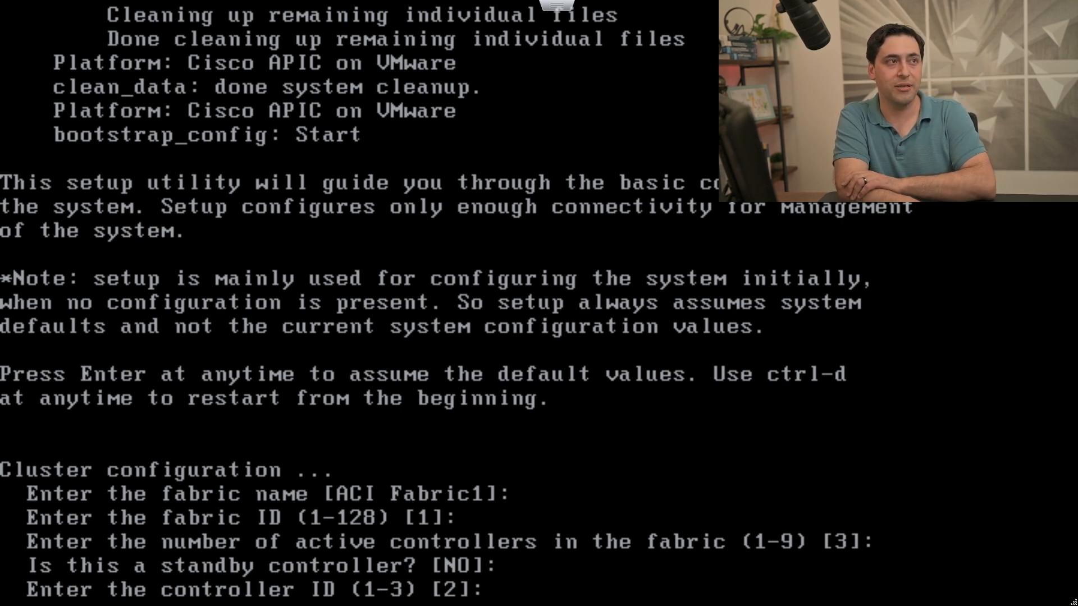
{"action": "key", "text": "Return"}
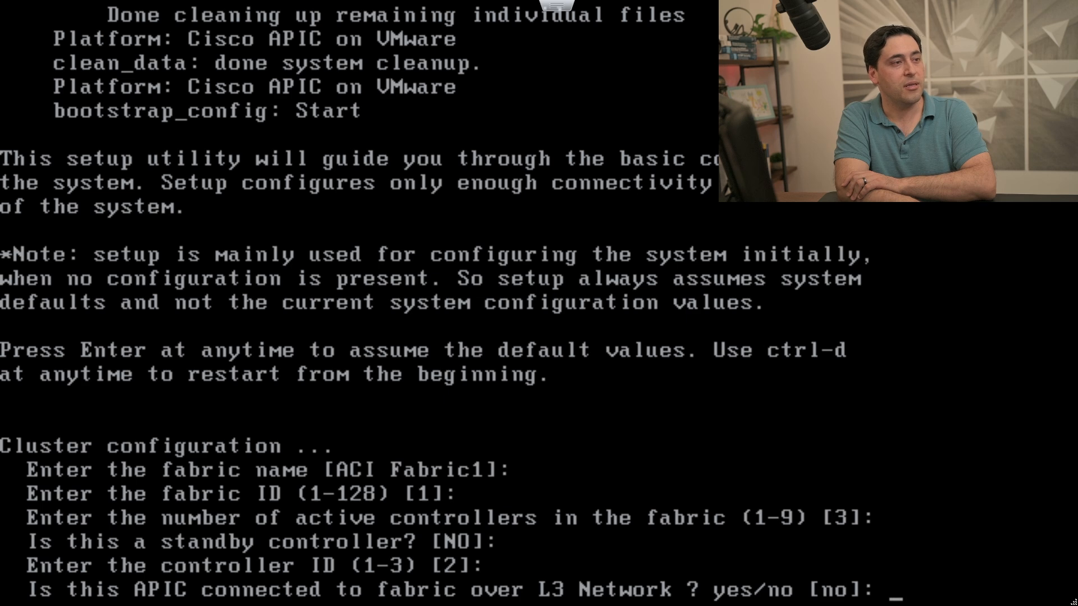
{"action": "key", "text": "Return"}
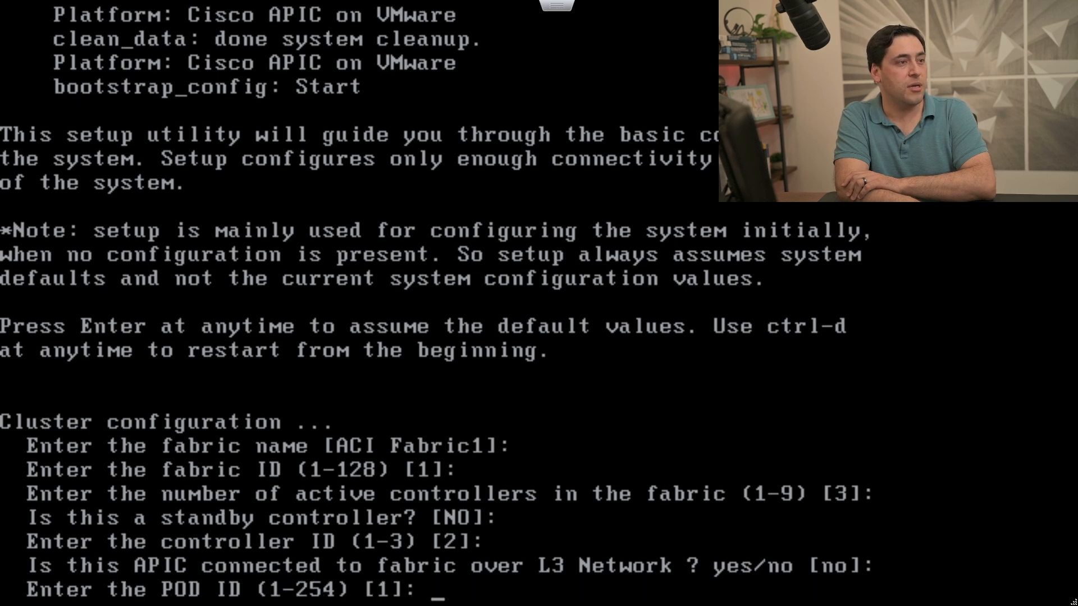
{"action": "key", "text": "Return"}
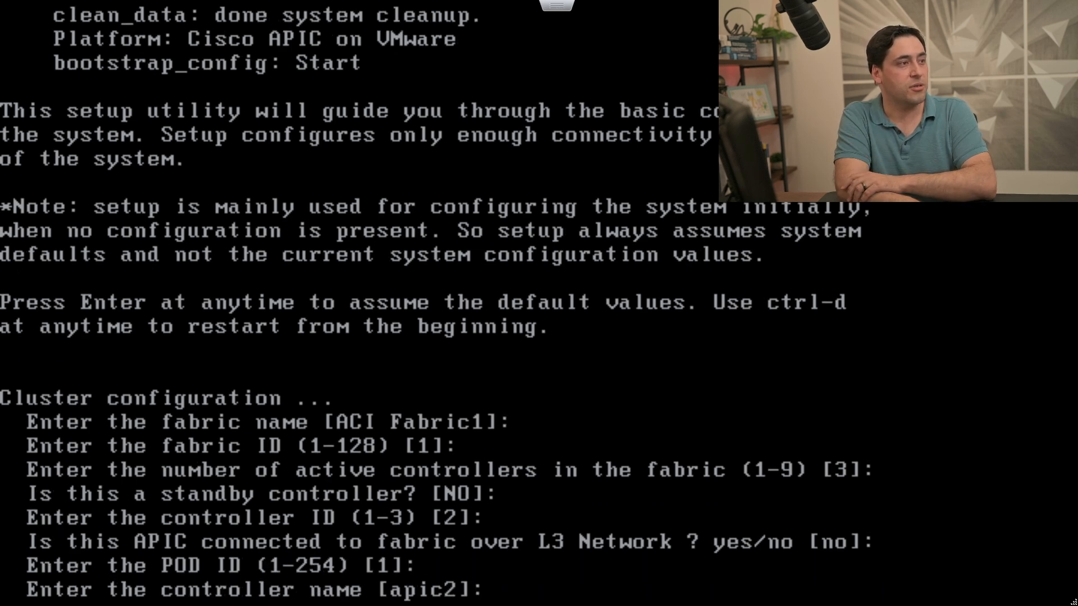
{"action": "type", "text": "DC1-"}
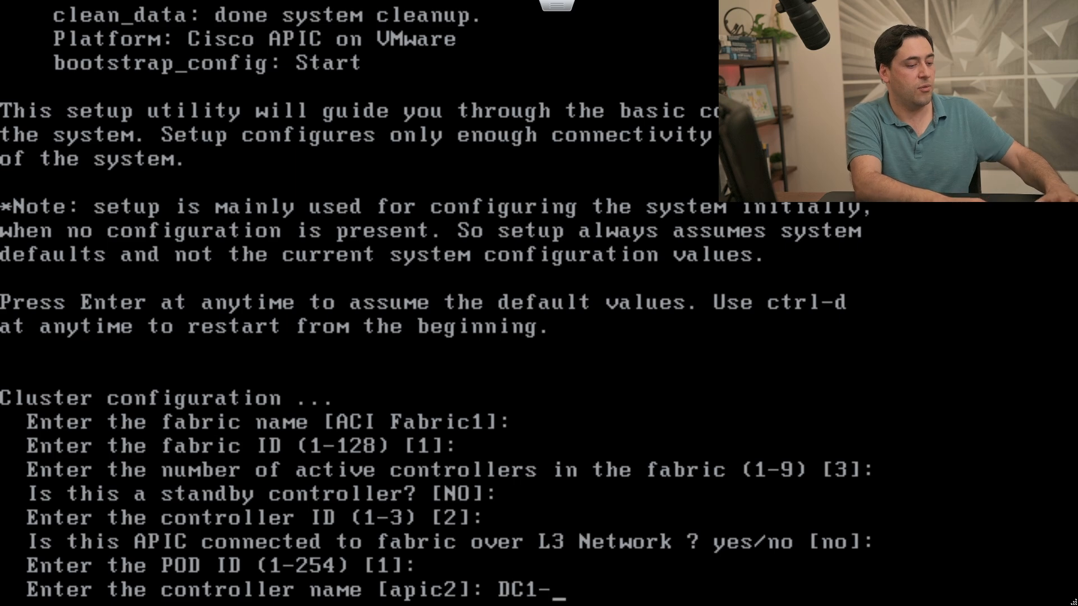
{"action": "type", "text": "APIC2"}
{"action": "key", "text": "Return"}
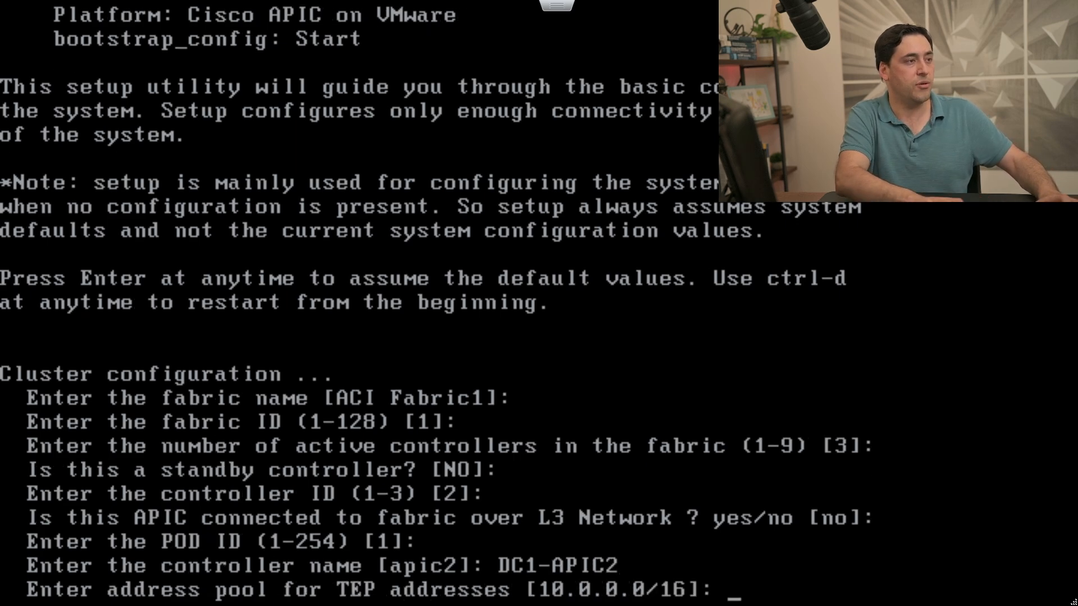
Keep default TEP pool, VLAN 4 and IPv6 off; set management IP 192.168.5.156/25, gateway 192.168.5.129.
{"action": "key", "text": "Return"}
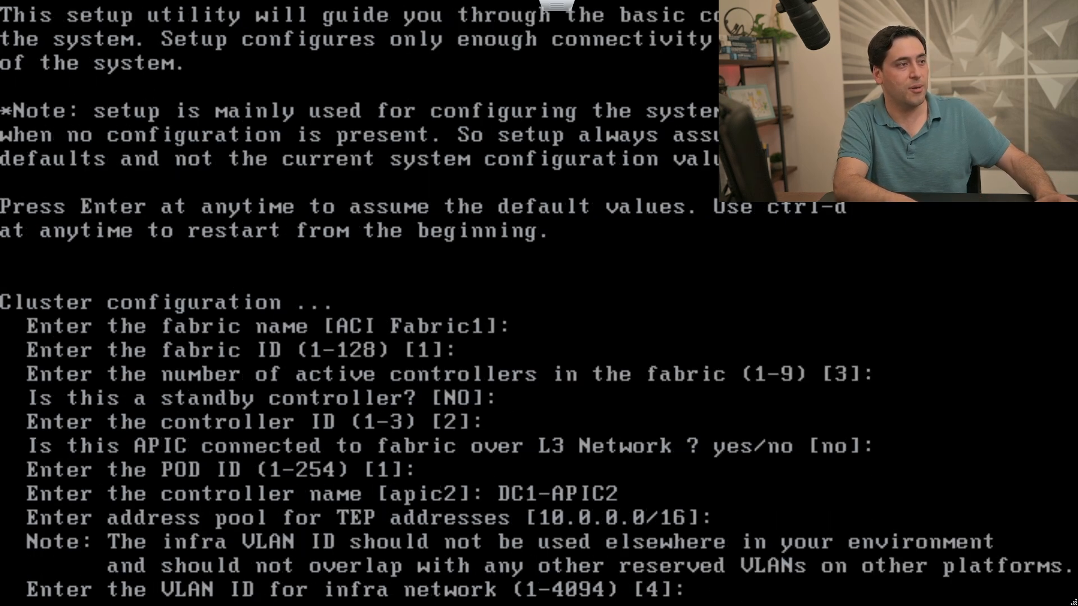
{"action": "key", "text": "Return"}
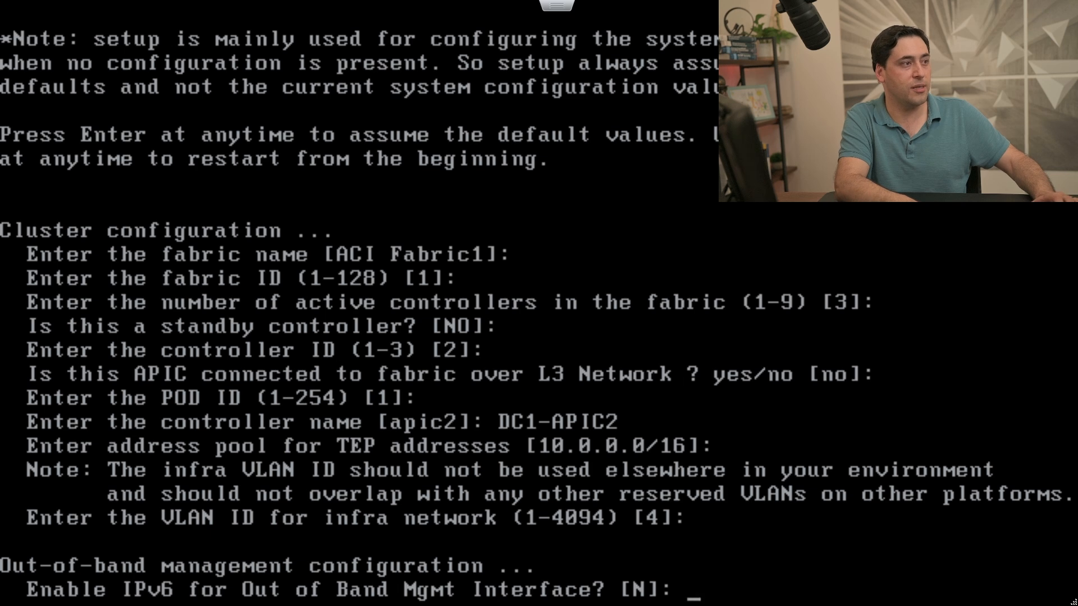
{"action": "key", "text": "Return"}
{"action": "type", "text": "192"}
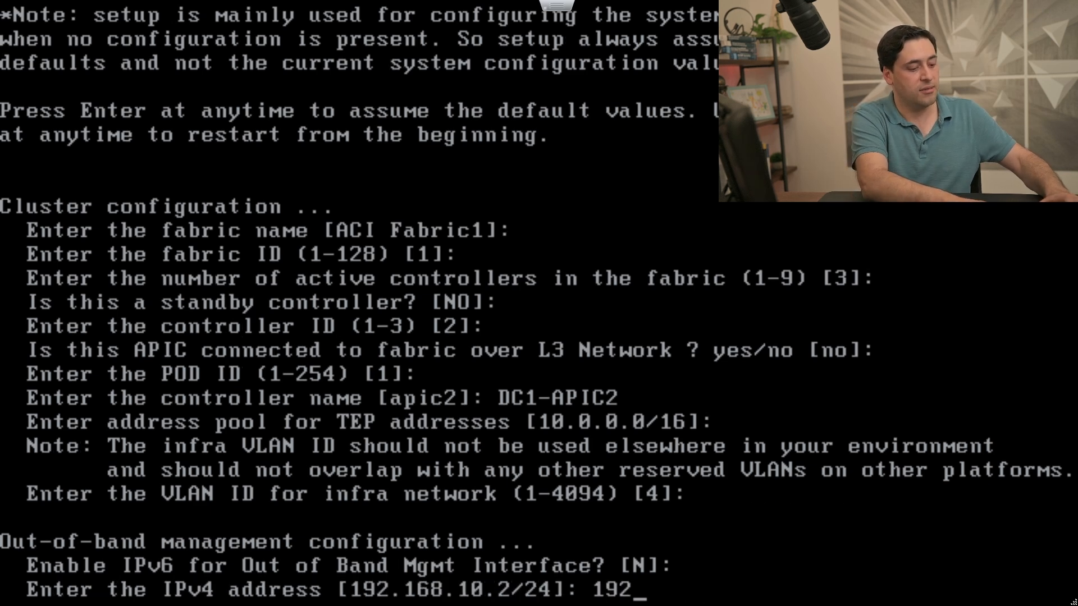
{"action": "type", "text": ".168."}
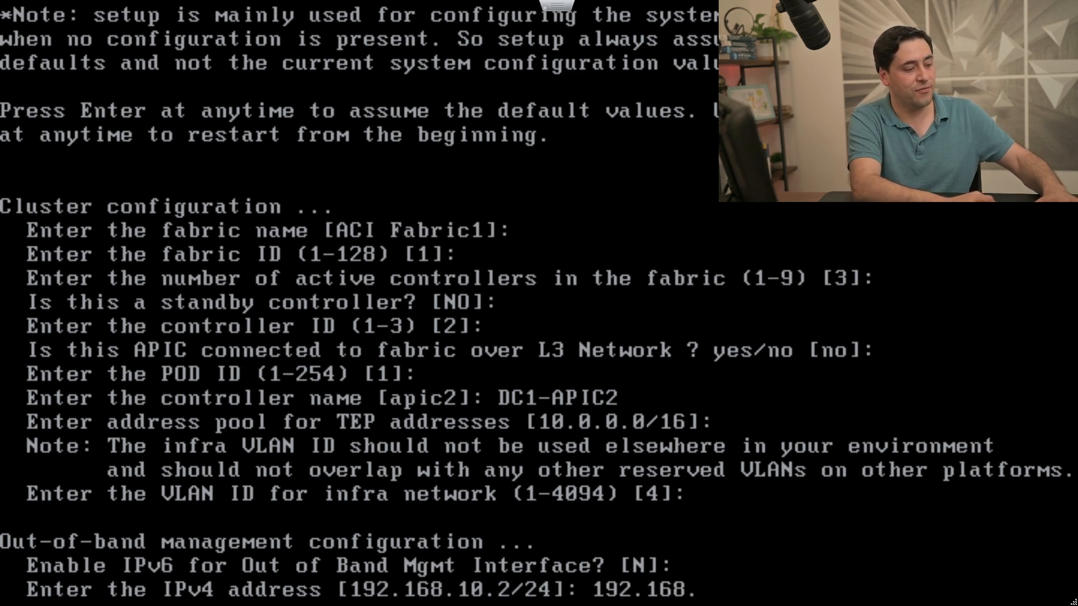
{"action": "type", "text": "5"}
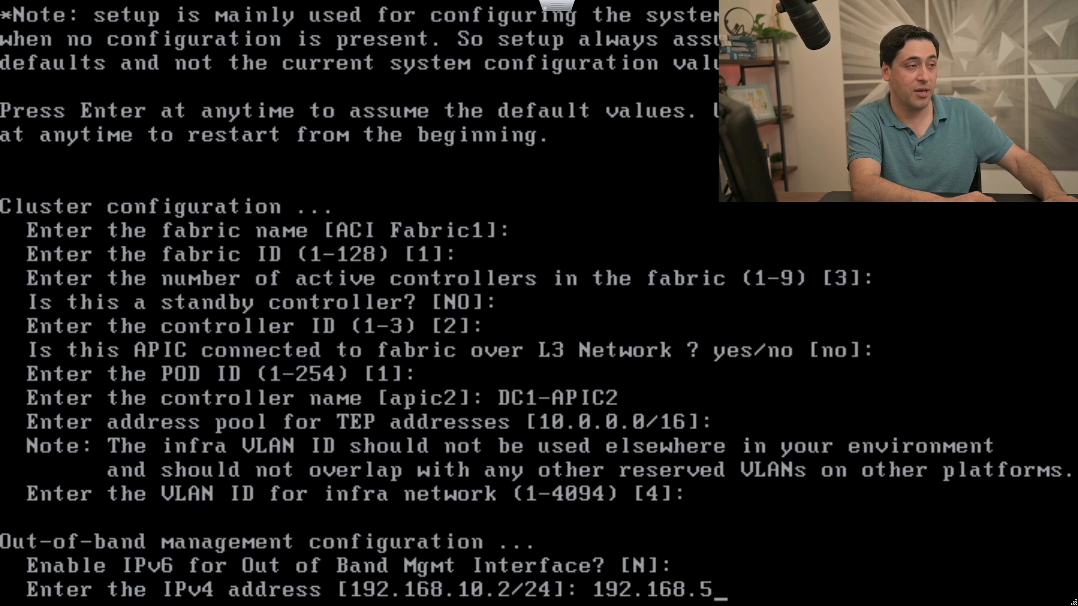
{"action": "type", "text": ".156"}
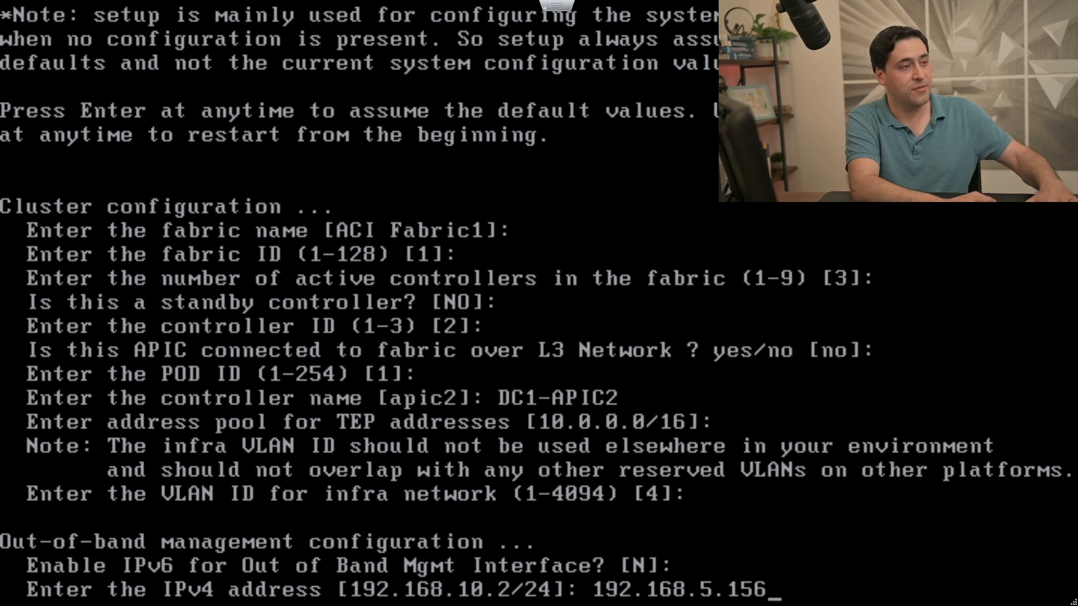
{"action": "type", "text": "/25"}
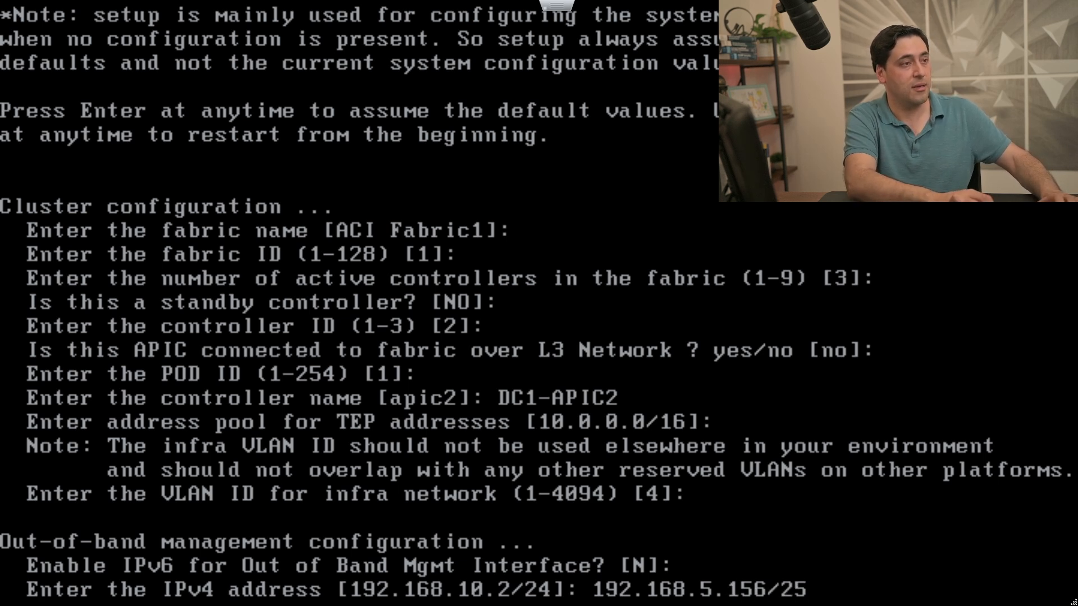
{"action": "key", "text": "Return"}
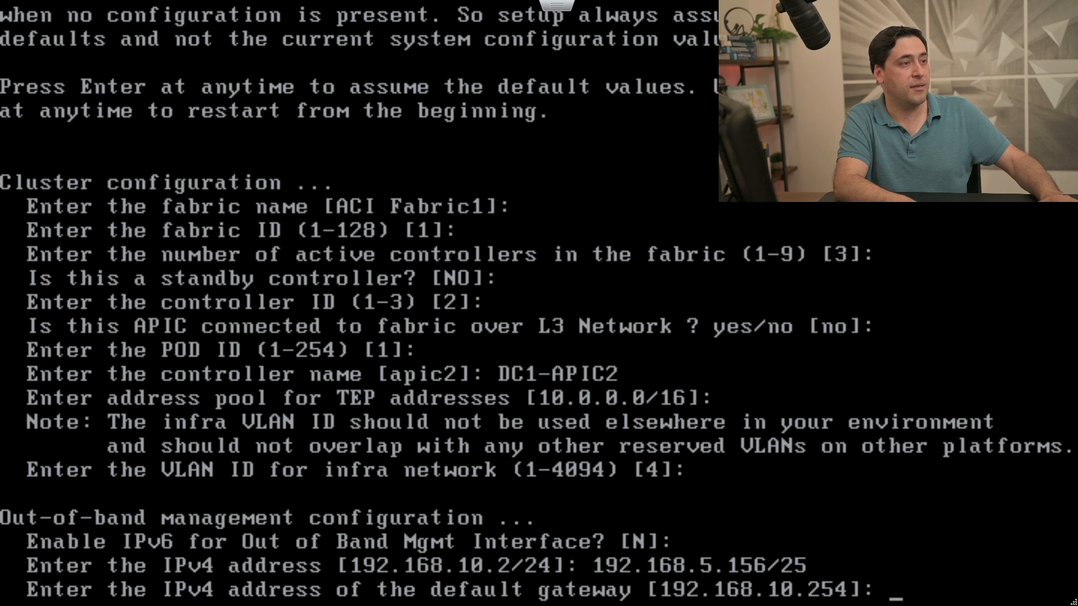
{"action": "type", "text": "192.168."}
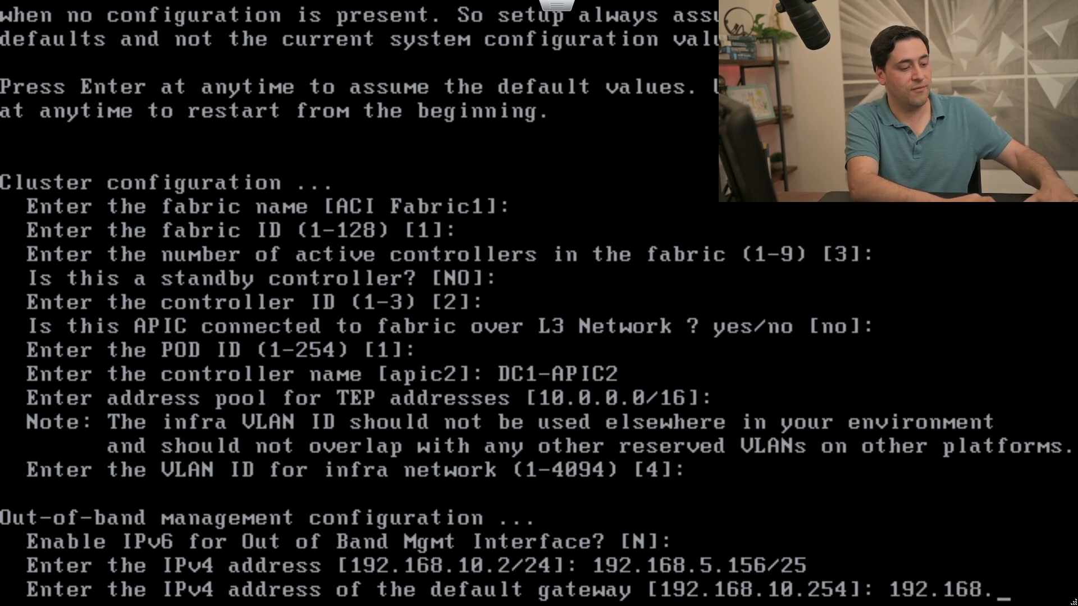
{"action": "type", "text": "5.129"}
{"action": "key", "text": "Return"}
Accept auto speed/duplex to finish DC1-APIC2, then switch to the third APIC's setup console.
{"action": "key", "text": "Return"}
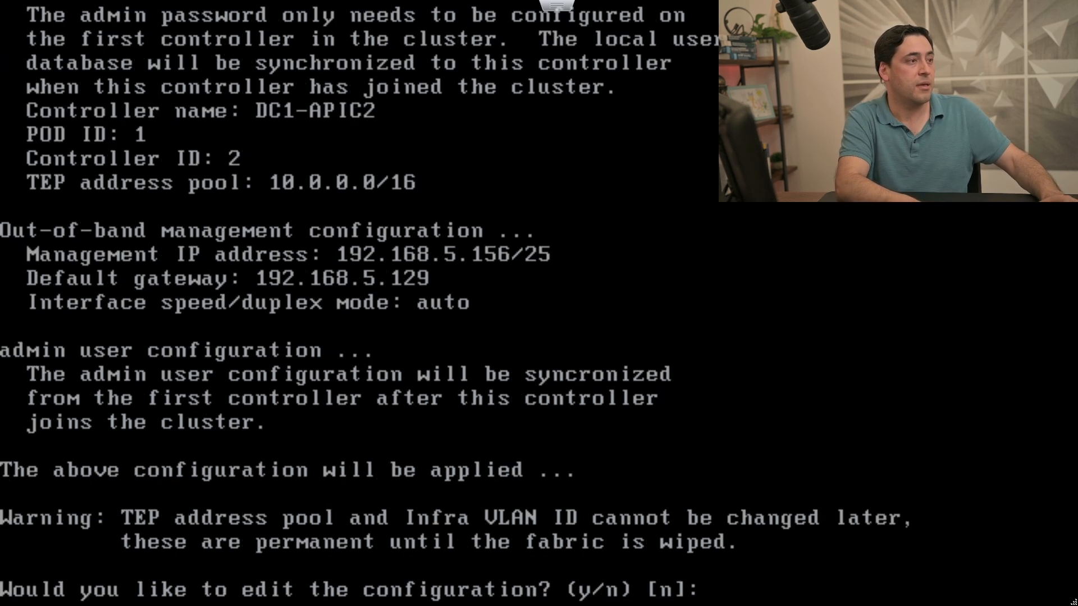
{"action": "key", "text": "Return"}
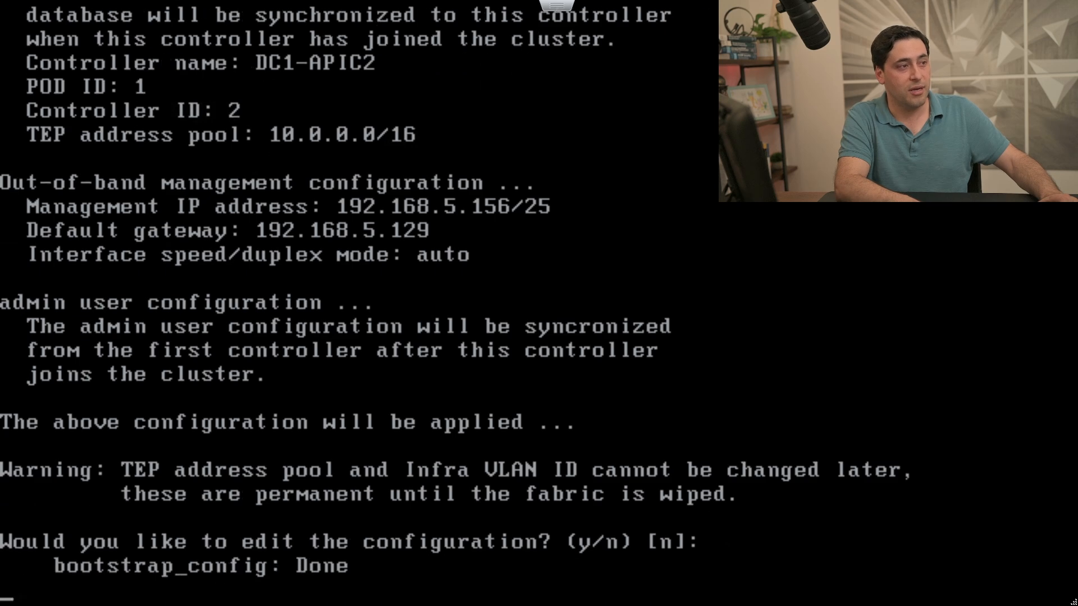
{"action": "key", "text": "alt+Tab"}
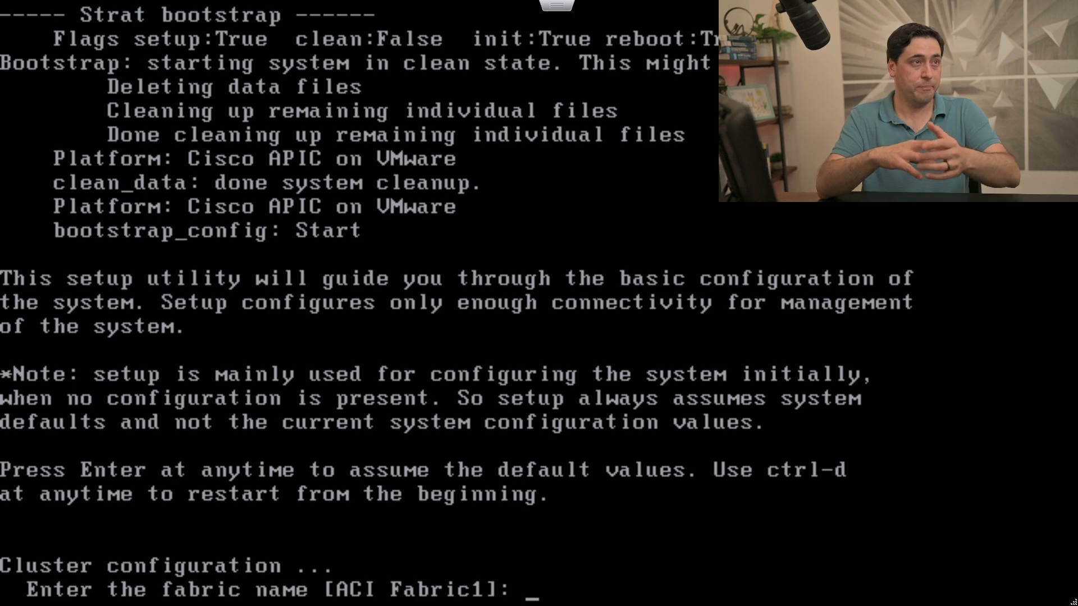
Accept fabric defaults with controller ID 3 and name the controller DC1-APIC3.
{"action": "key", "text": "Return"}
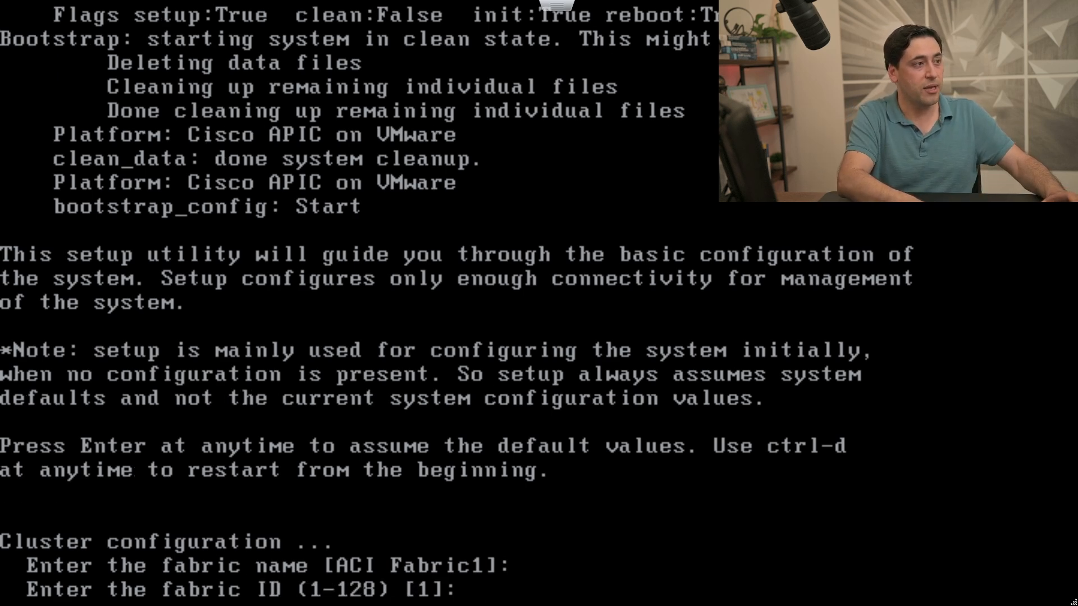
{"action": "key", "text": "Return"}
{"action": "key", "text": "Return"}
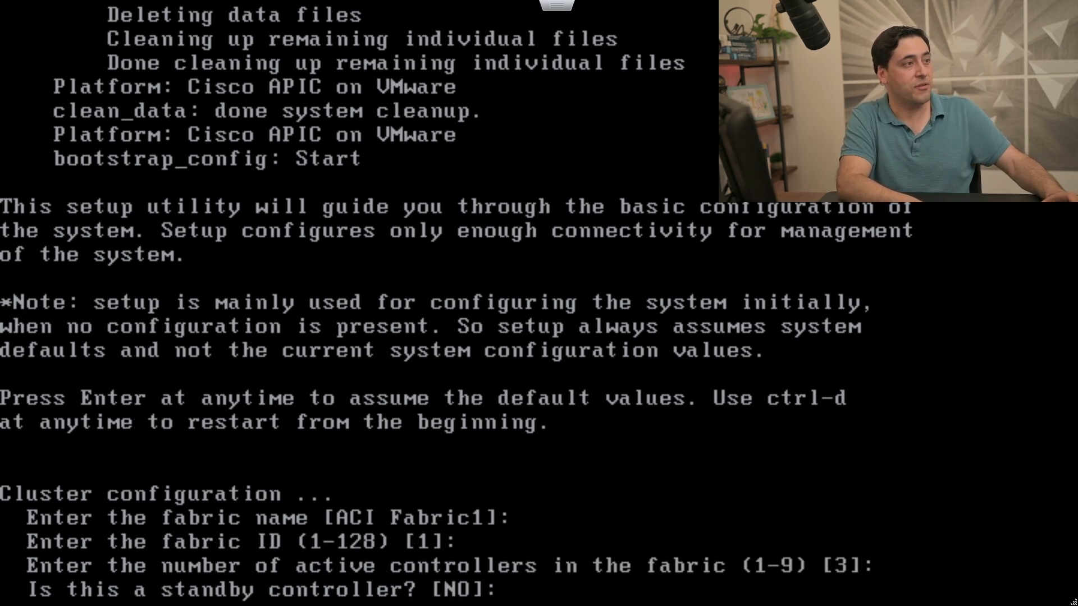
{"action": "key", "text": "Return"}
{"action": "key", "text": "Return"}
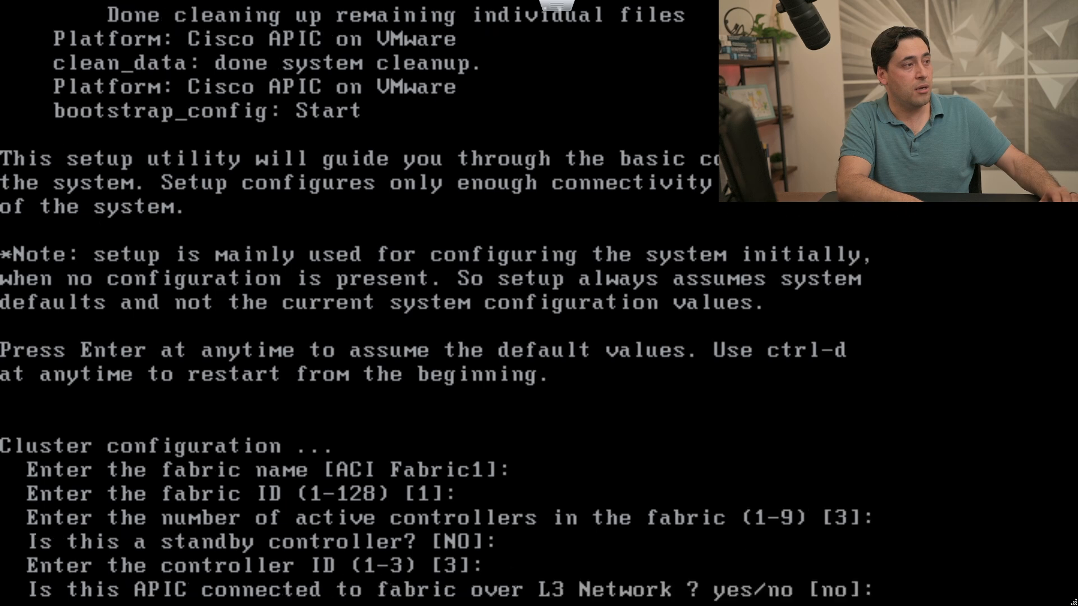
{"action": "key", "text": "Return"}
{"action": "key", "text": "Return"}
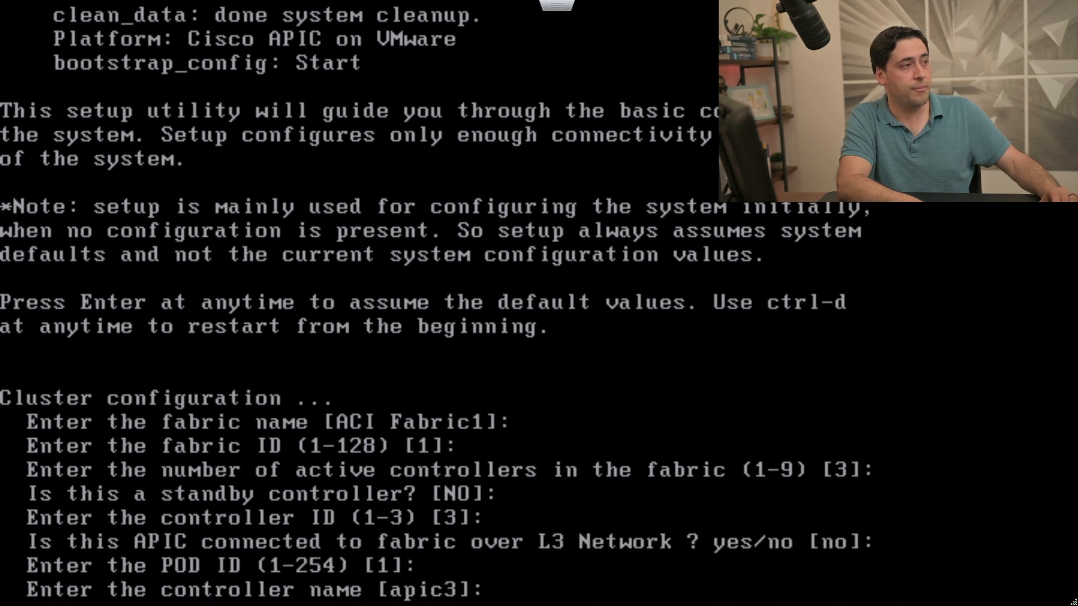
{"action": "type", "text": "DC1"}
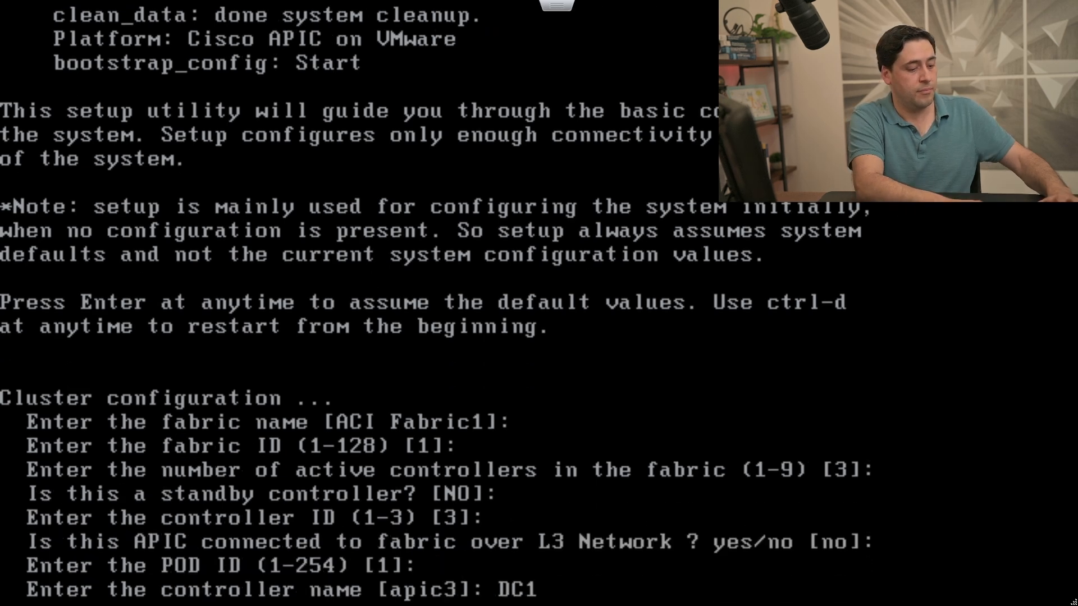
{"action": "type", "text": "-APIC3"}
{"action": "key", "text": "Return"}
{"action": "key", "text": "Return"}
{"action": "key", "text": "Return"}
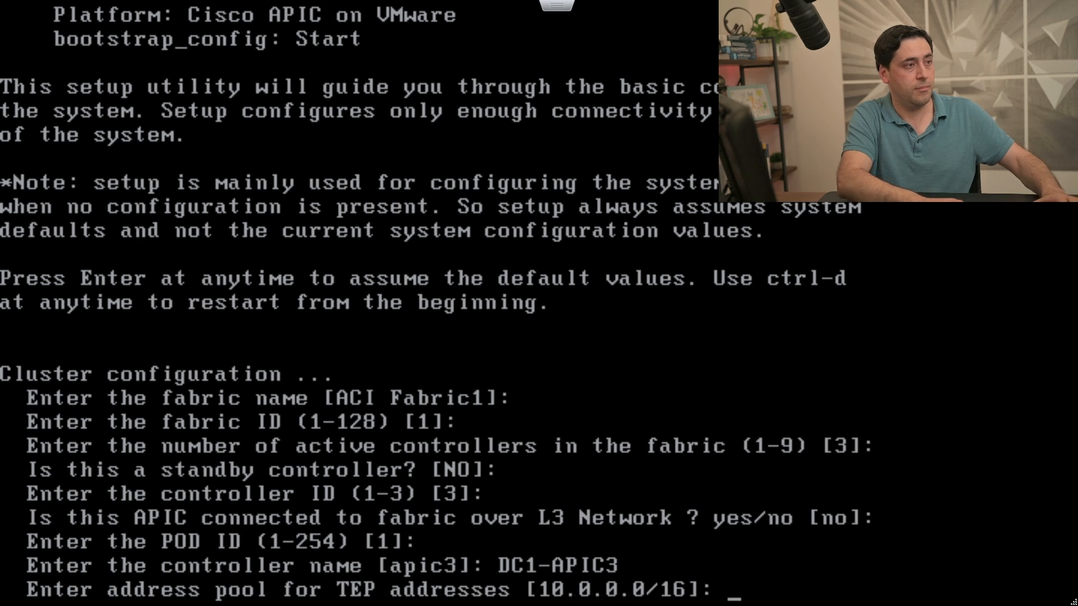
Keep IPv6 off, set management IP 192.168.5.157/25 and gateway 192.168.5.129, and apply unedited.
{"action": "key", "text": "Return"}
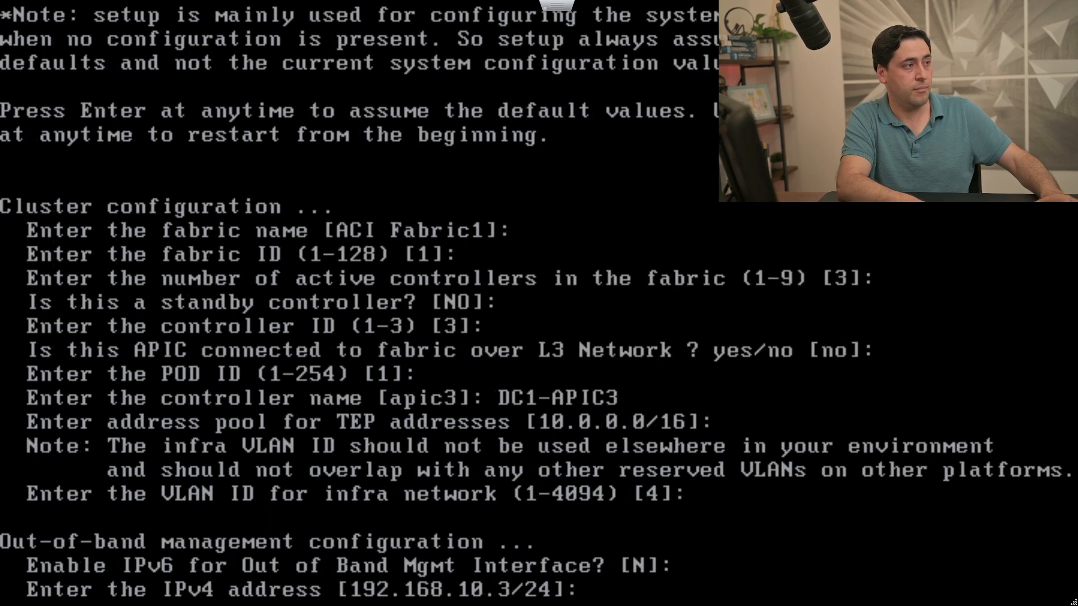
{"action": "type", "text": "192.168.5"}
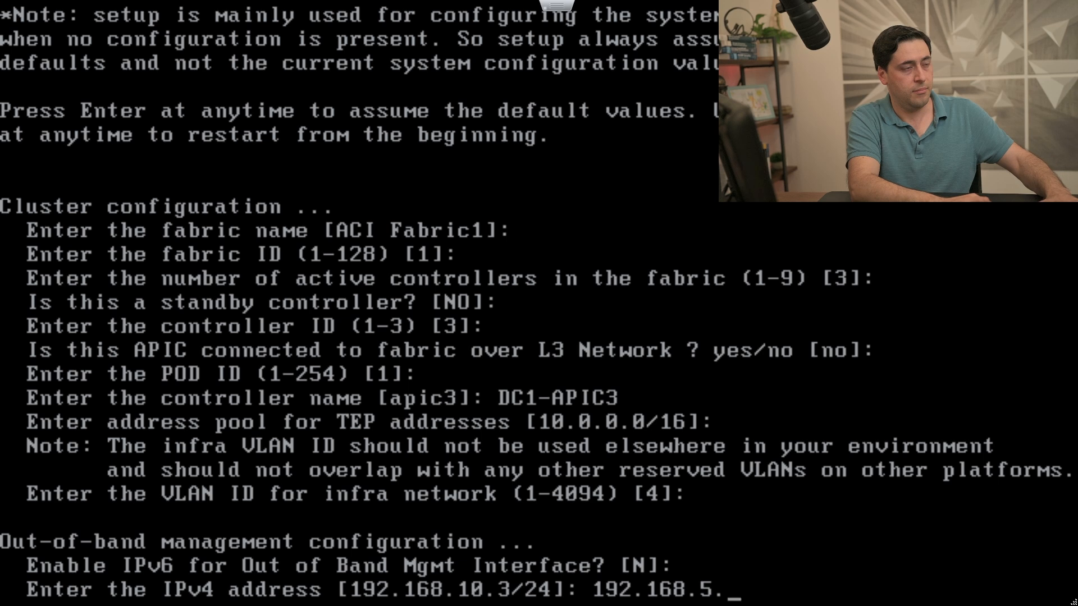
{"action": "type", "text": ".157"}
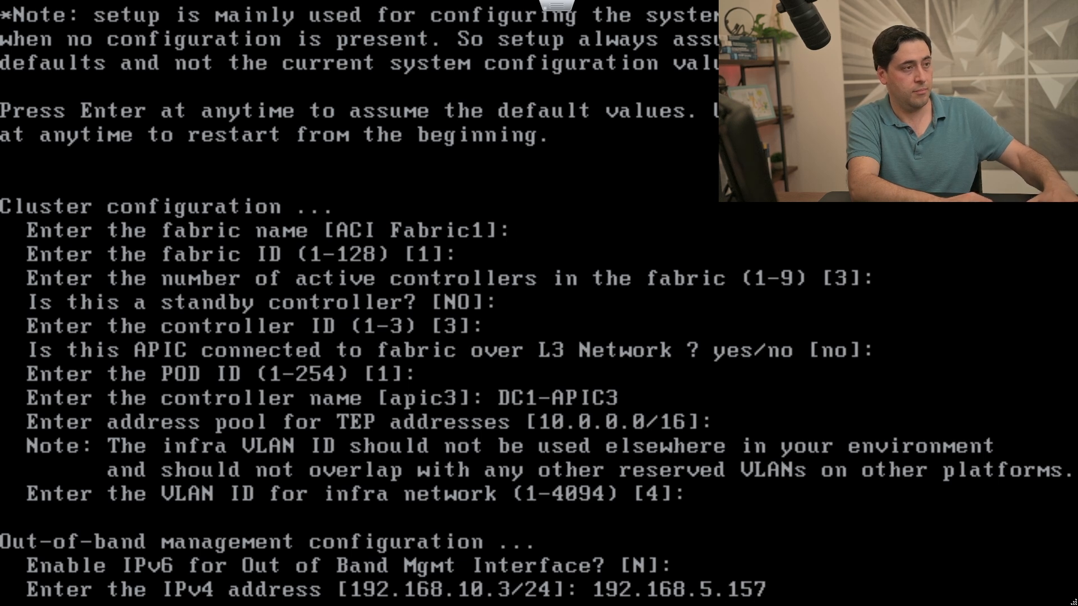
{"action": "type", "text": "/25"}
{"action": "key", "text": "Return"}
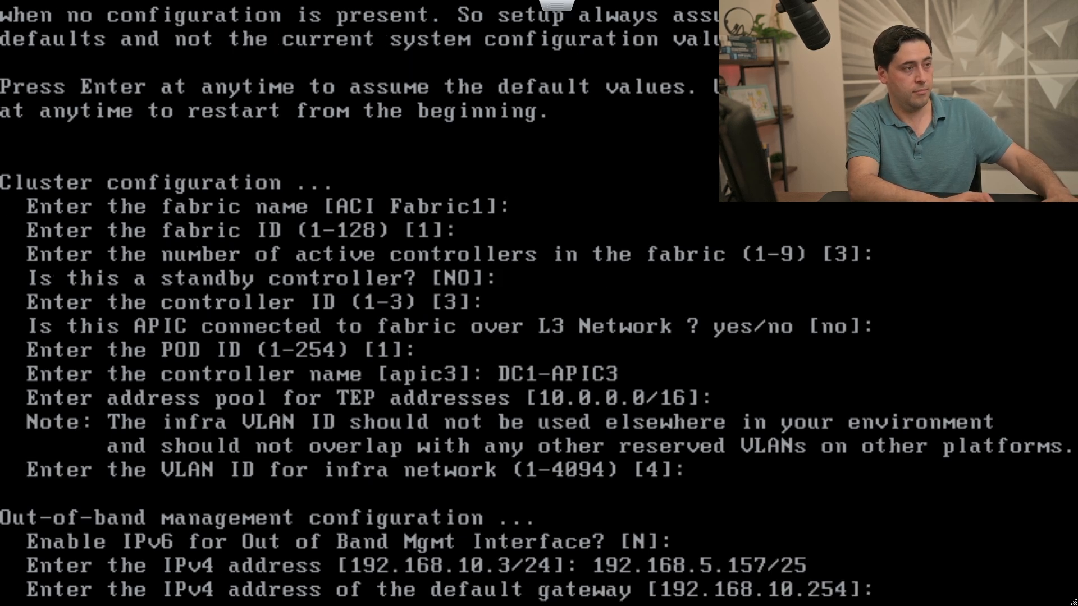
{"action": "type", "text": "192.168"}
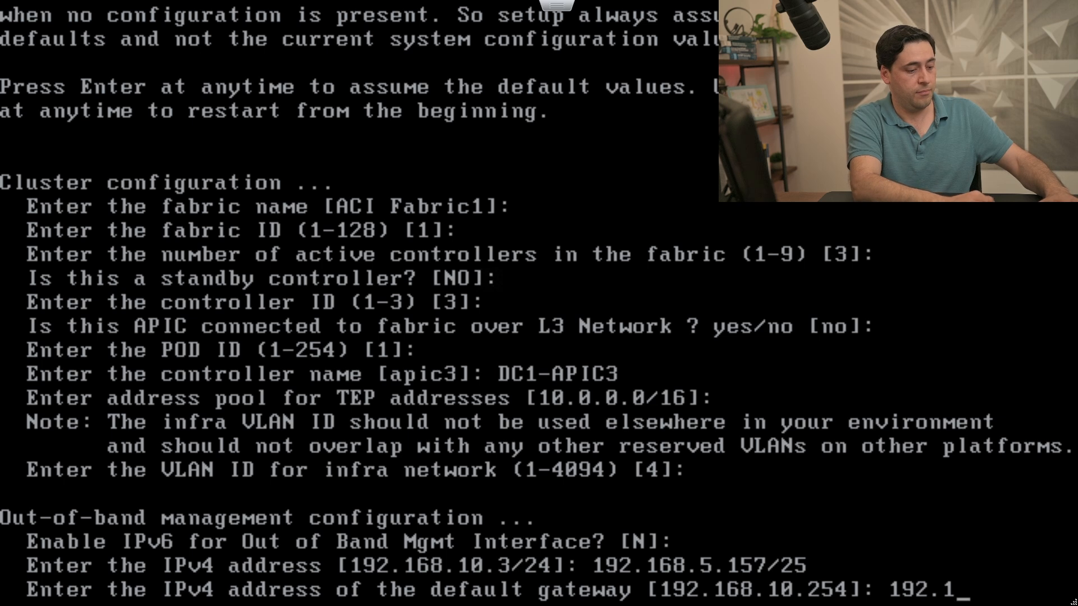
{"action": "type", "text": ".5"}
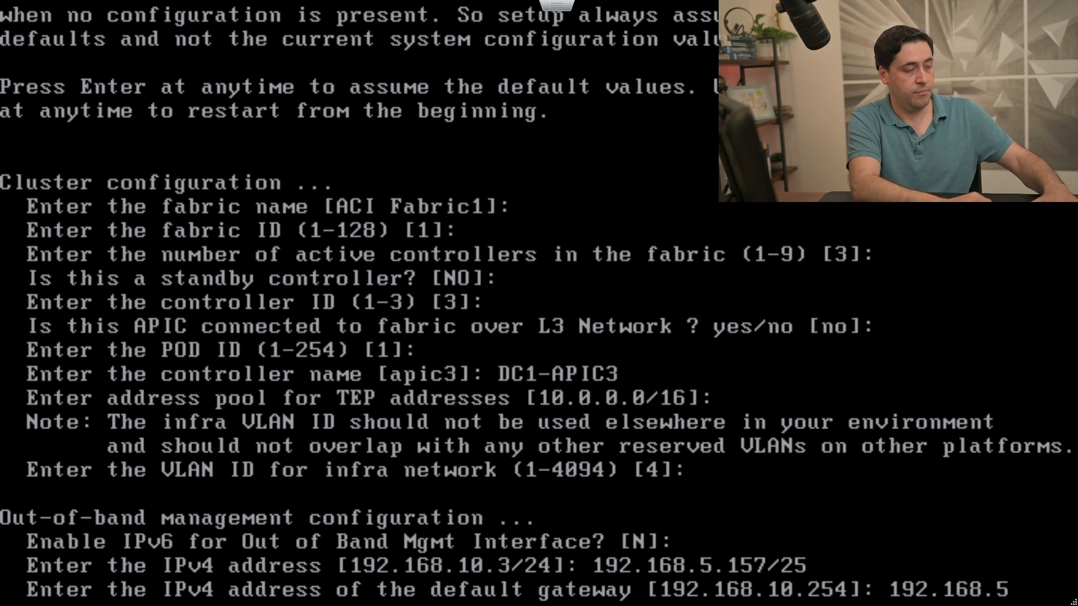
{"action": "type", "text": ".129"}
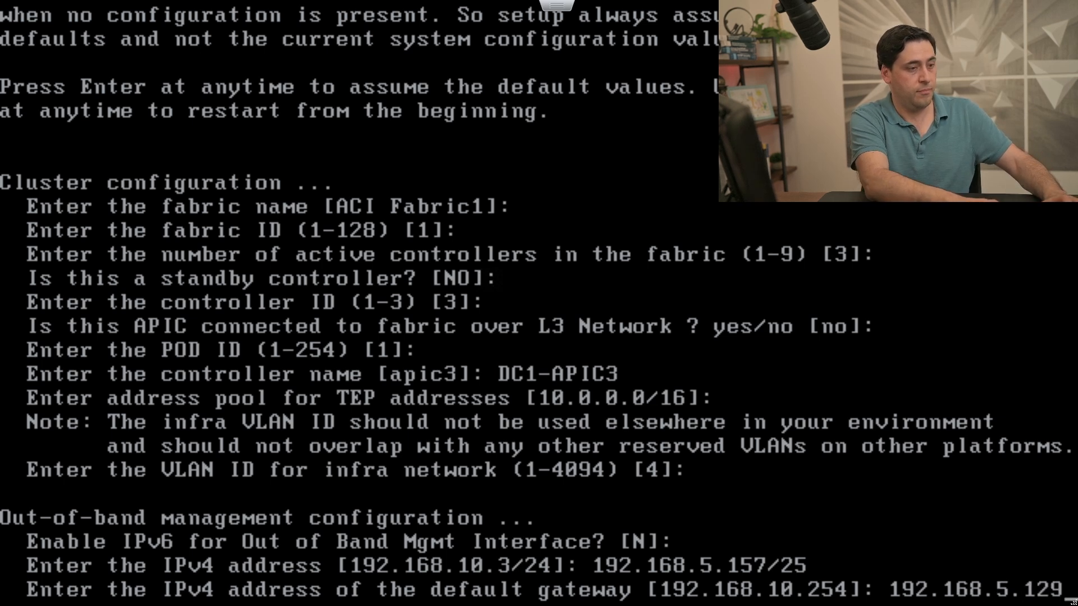
{"action": "key", "text": "Return"}
{"action": "key", "text": "Return"}
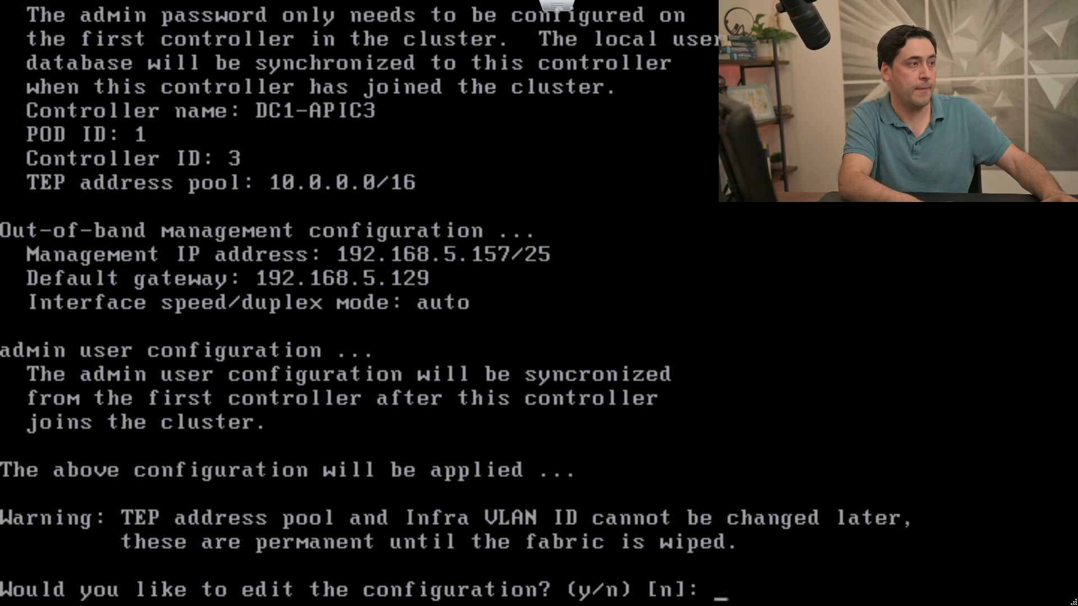
{"action": "key", "text": "Return"}
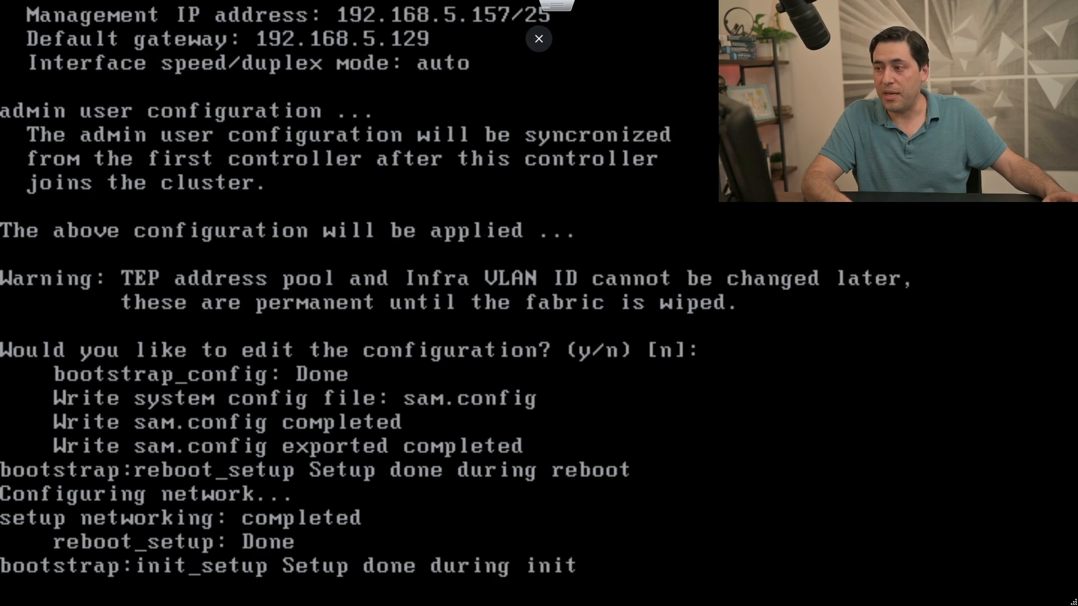
Exit the full-screen console and ping 192.168.5.155 from Command Prompt, then return to ESXi.
{"action": "left_click", "coordinate": [538, 38]}
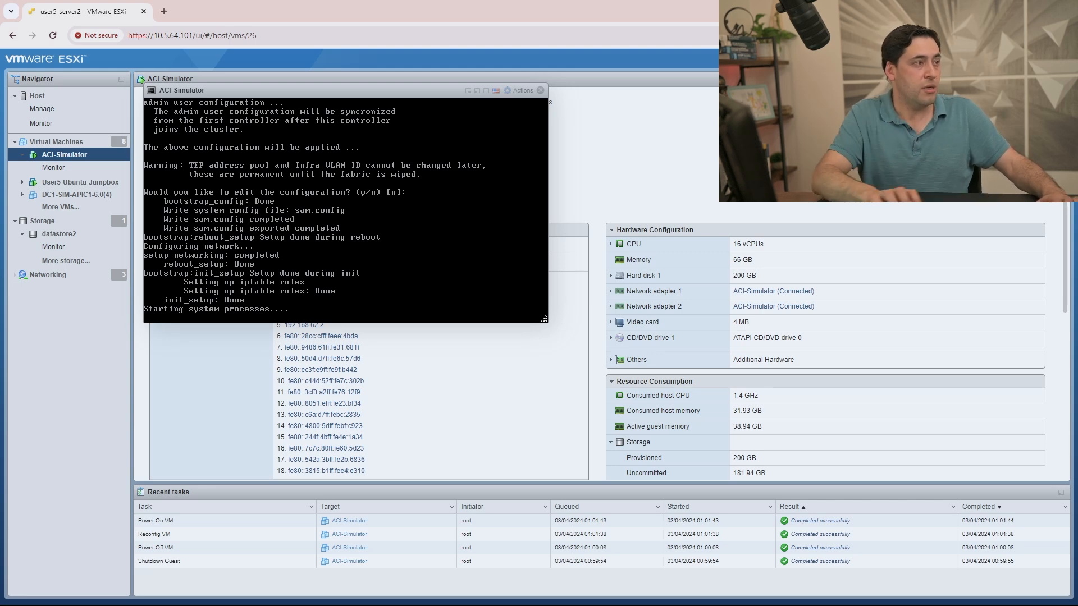
{"action": "left_click_drag", "start_coordinate": [0, 314], "coordinate": [495, 310]}
{"action": "type", "text": "ping 1"}
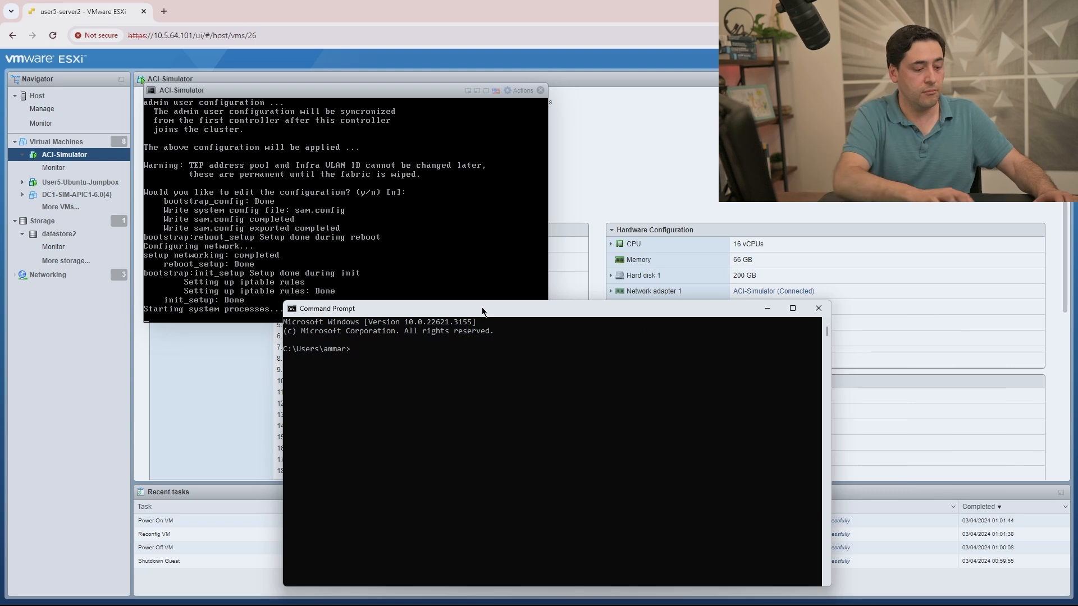
{"action": "type", "text": "9"}
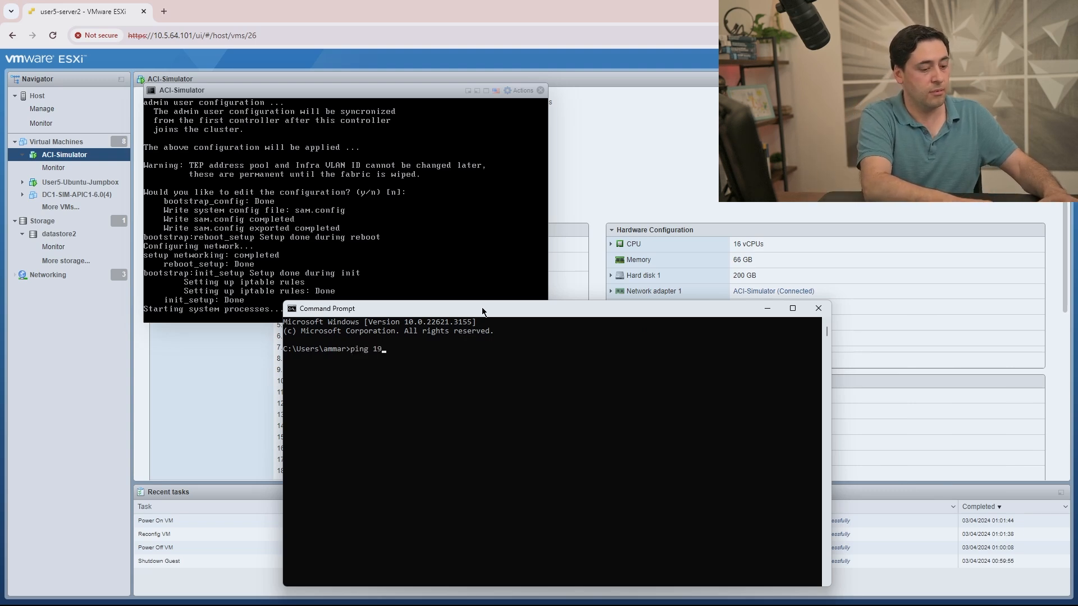
{"action": "type", "text": "2.168.5.1"}
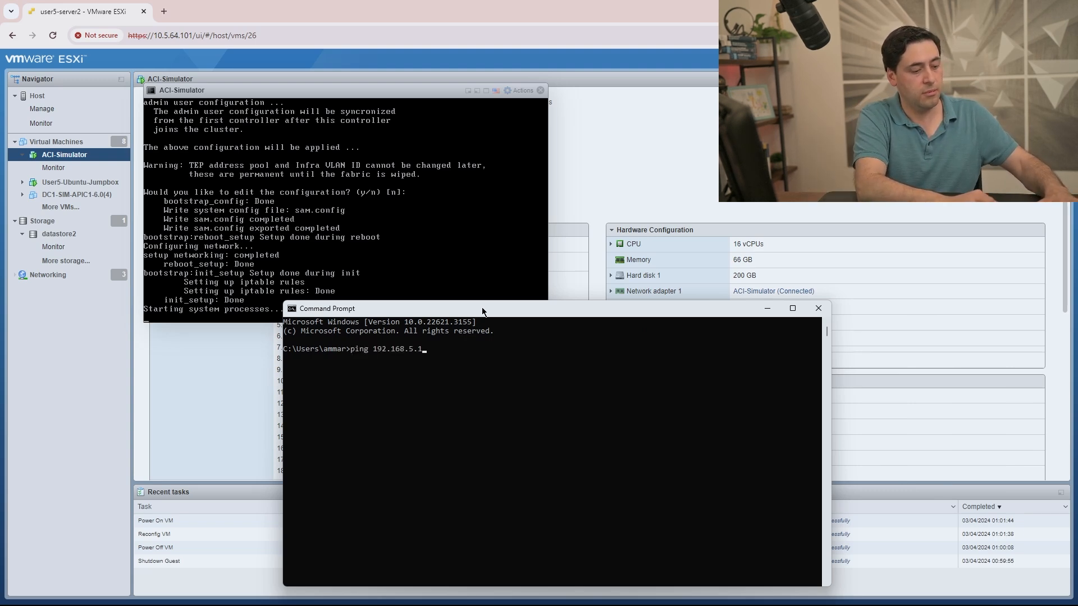
{"action": "type", "text": "55"}
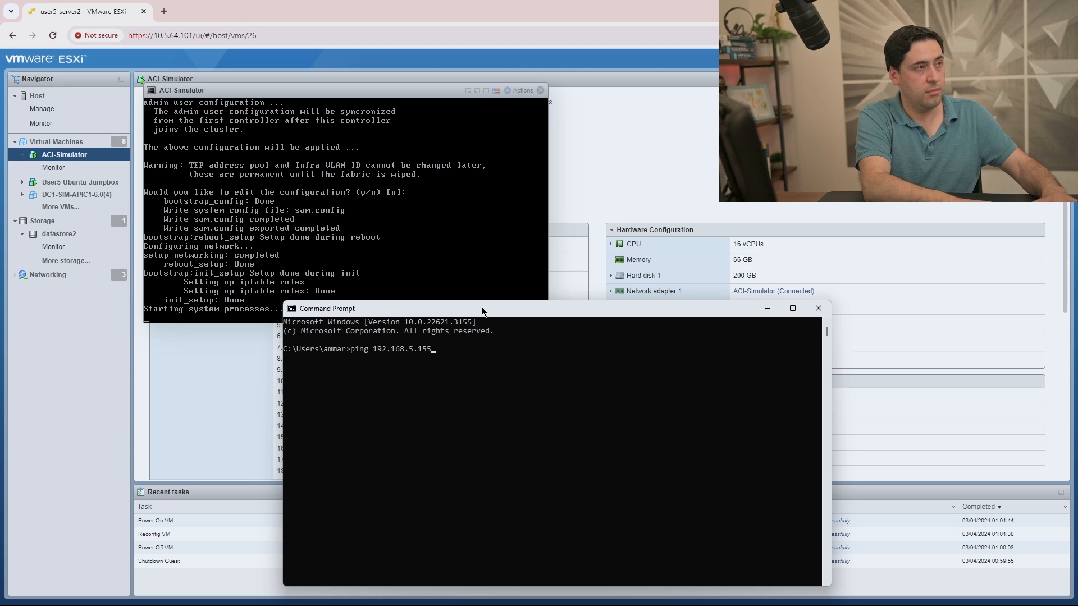
{"action": "key", "text": "Return"}
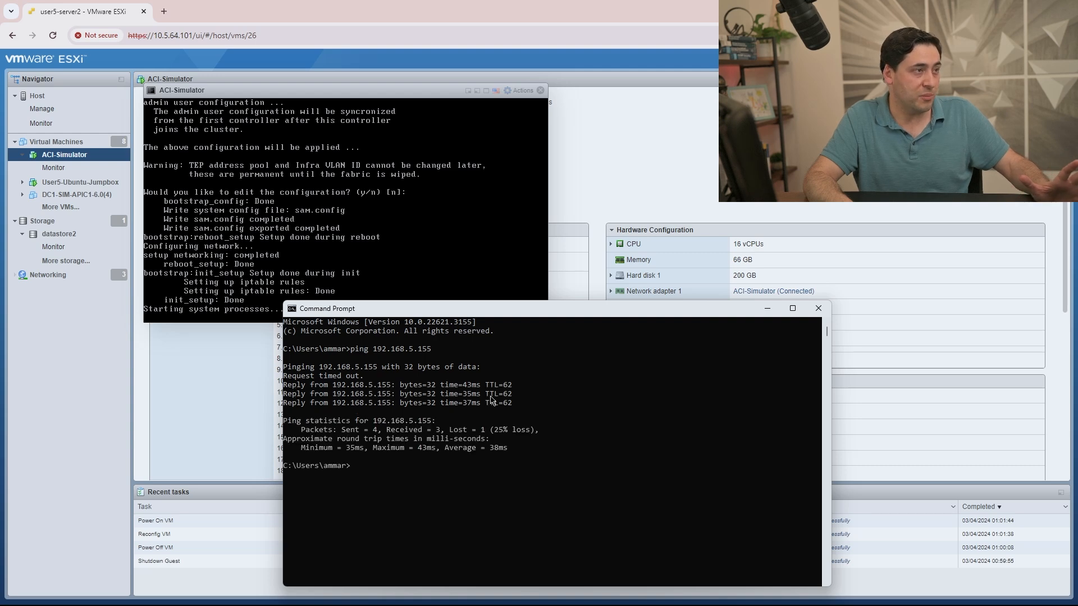
{"action": "left_click", "coordinate": [195, 420]}
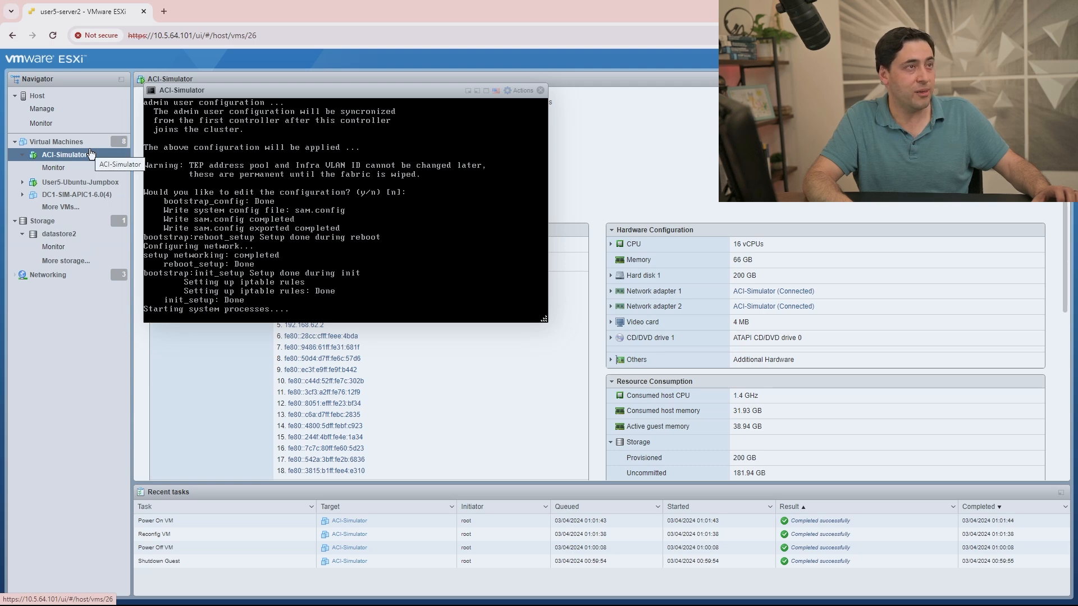
Show vSwitch1's details on the host's Networking page alongside the ACI-Simulator console.
{"action": "left_click", "coordinate": [91, 155]}
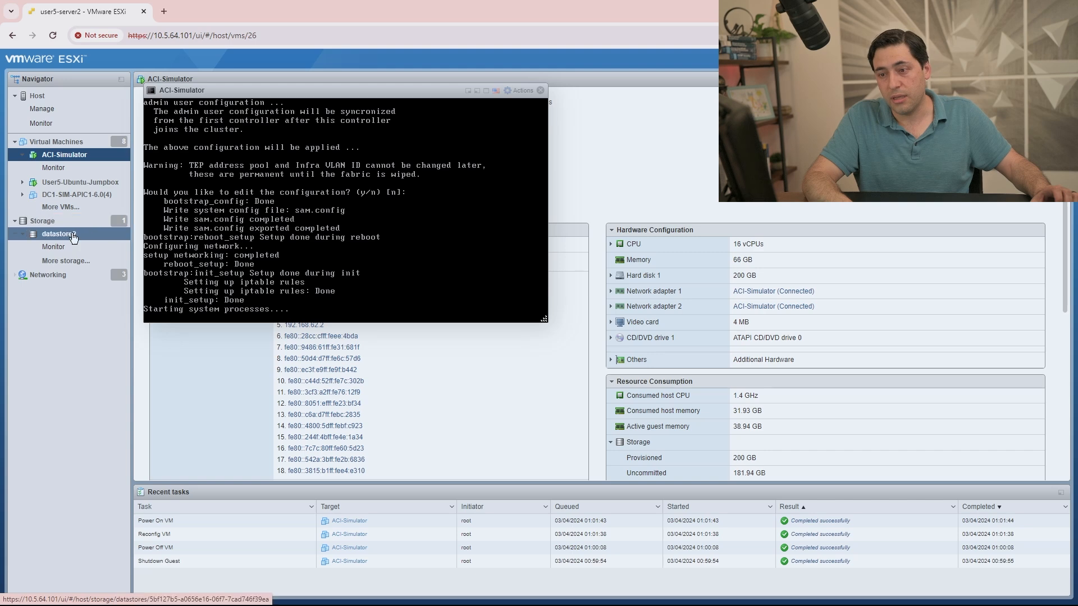
{"action": "left_click", "coordinate": [79, 275]}
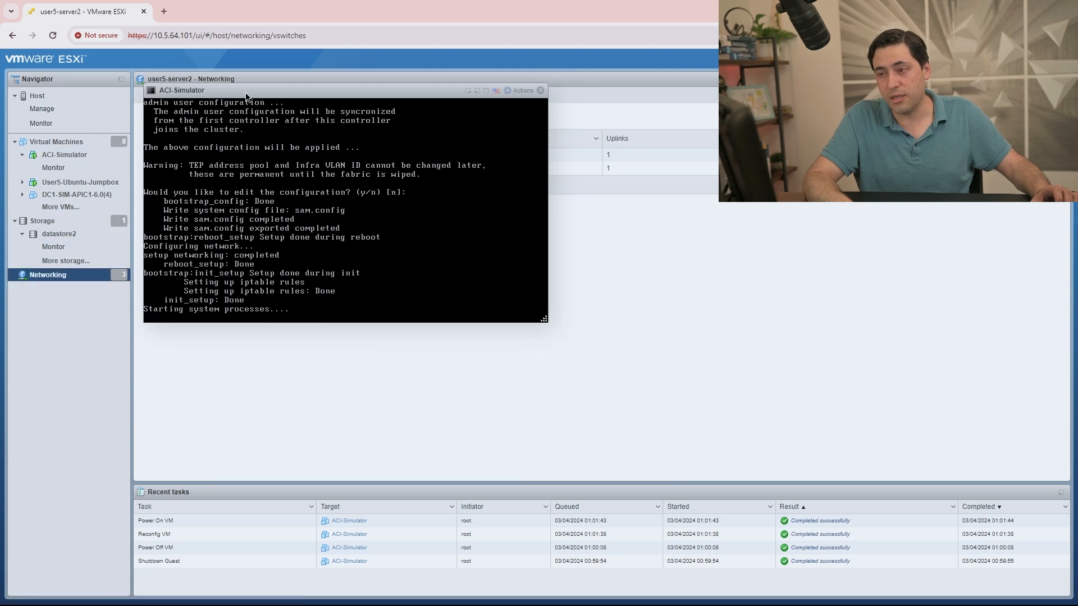
{"action": "left_click_drag", "start_coordinate": [245, 94], "coordinate": [225, 406]}
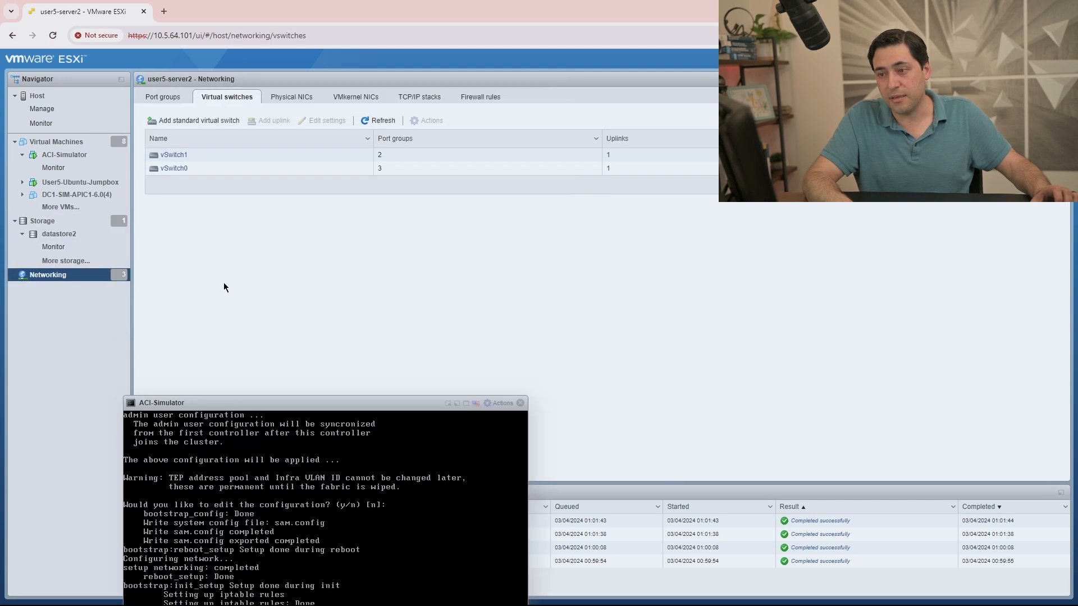
{"action": "left_click", "coordinate": [187, 156]}
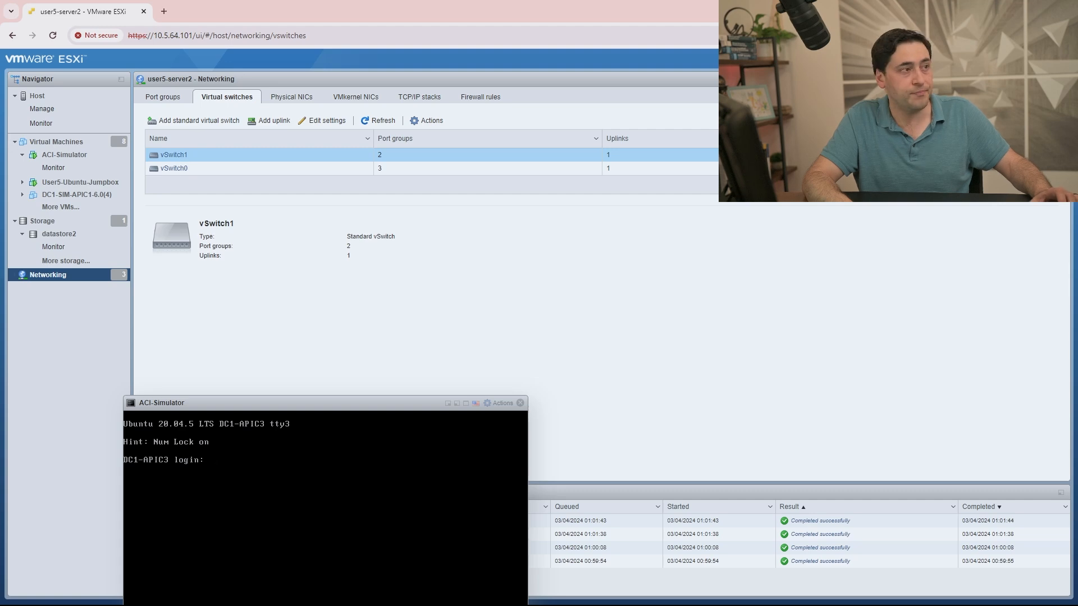
Ping 192.168.5.156 and 192.168.5.157 in Command Prompt to confirm both reply.
{"action": "key", "text": "alt+Tab"}
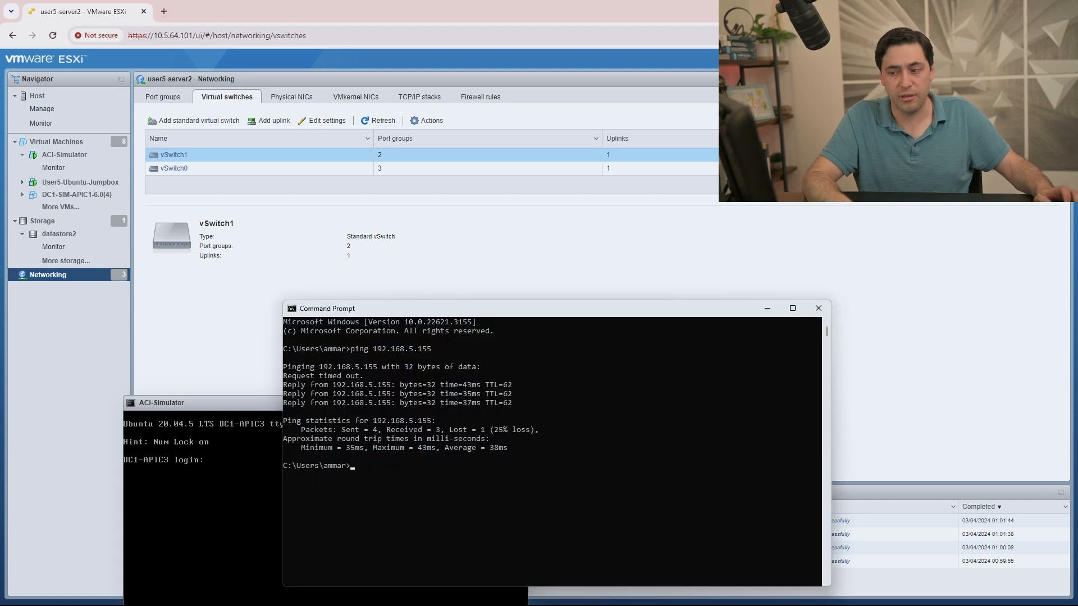
{"action": "key", "text": "Up"}
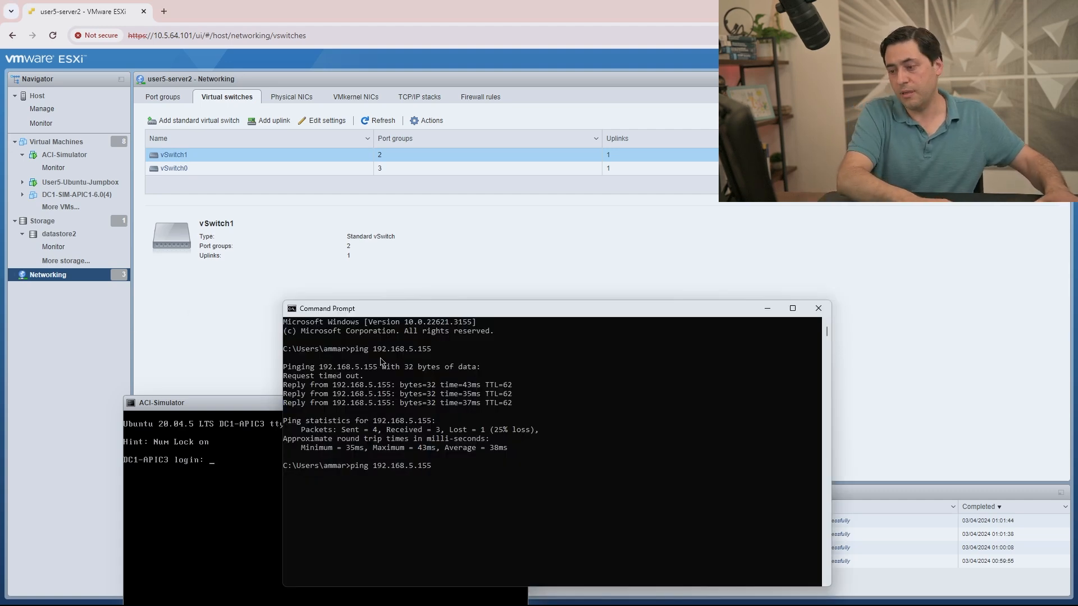
{"action": "key", "text": "BackSpace"}
{"action": "type", "text": "6"}
{"action": "key", "text": "Return"}
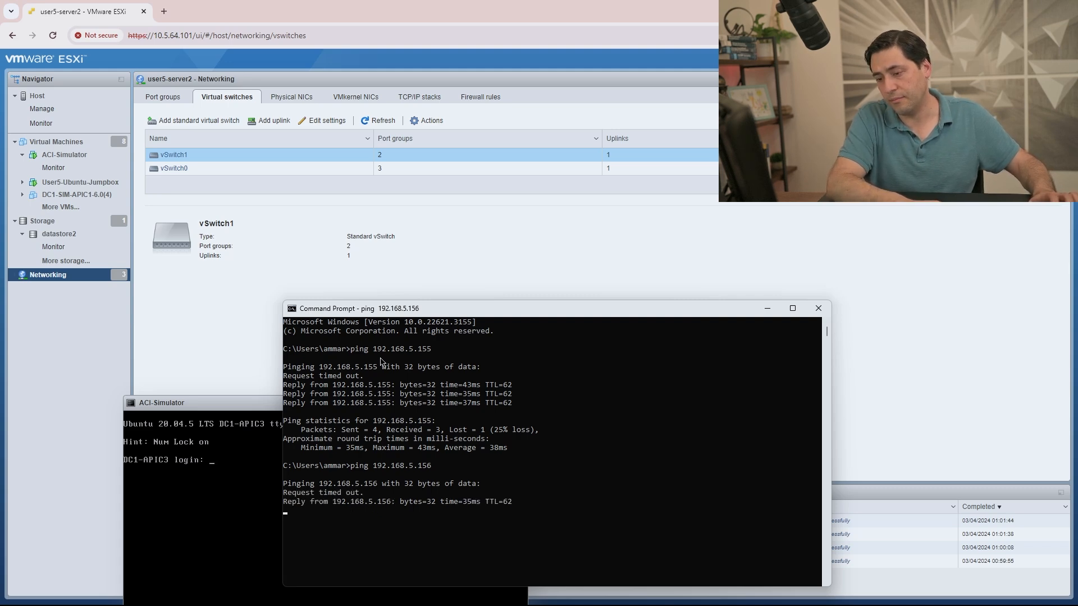
{"action": "type", "text": "ping 192.168.5.157"}
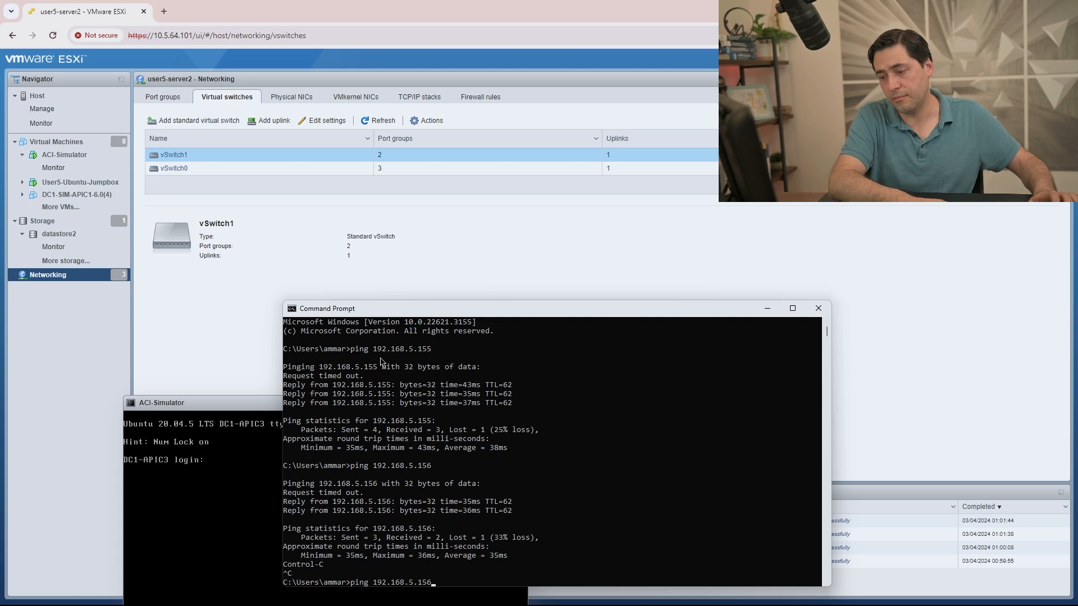
{"action": "key", "text": "Return"}
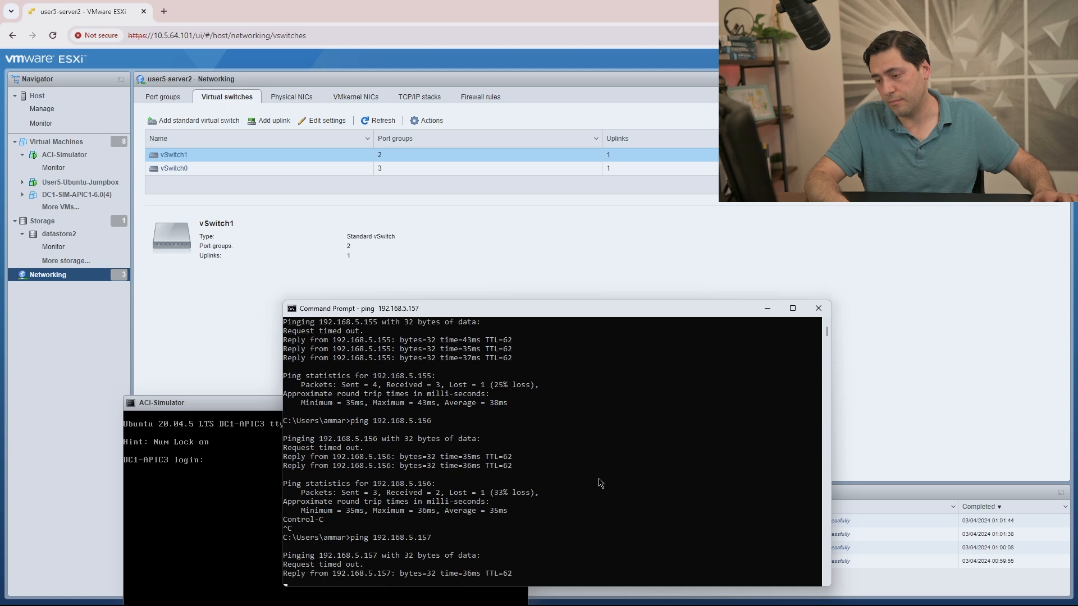
{"action": "key", "text": "ctrl+c"}
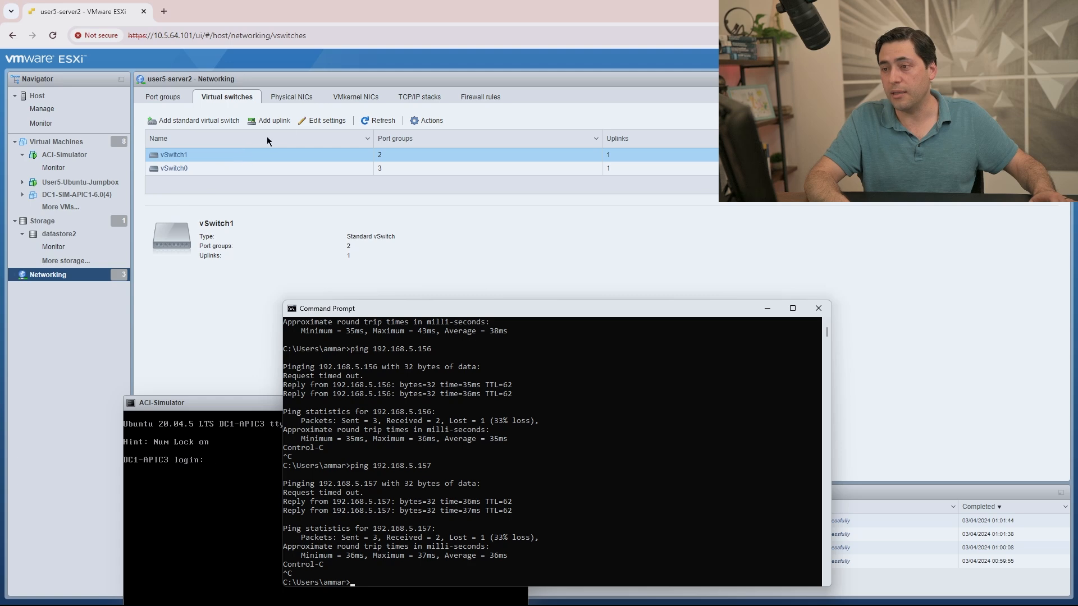
{"action": "left_click", "coordinate": [318, 120]}
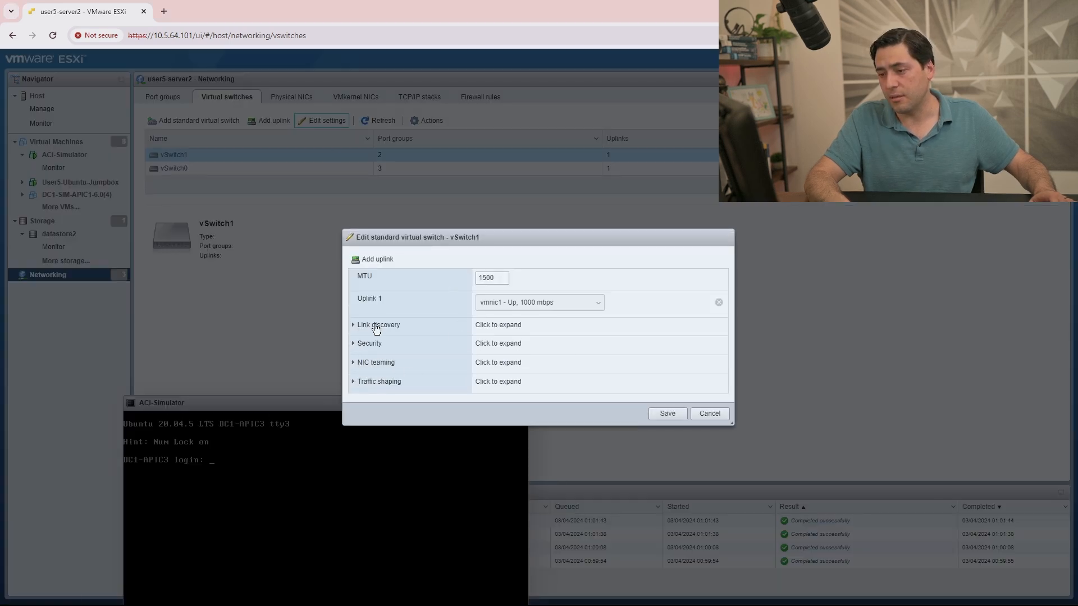
{"action": "left_click", "coordinate": [373, 343]}
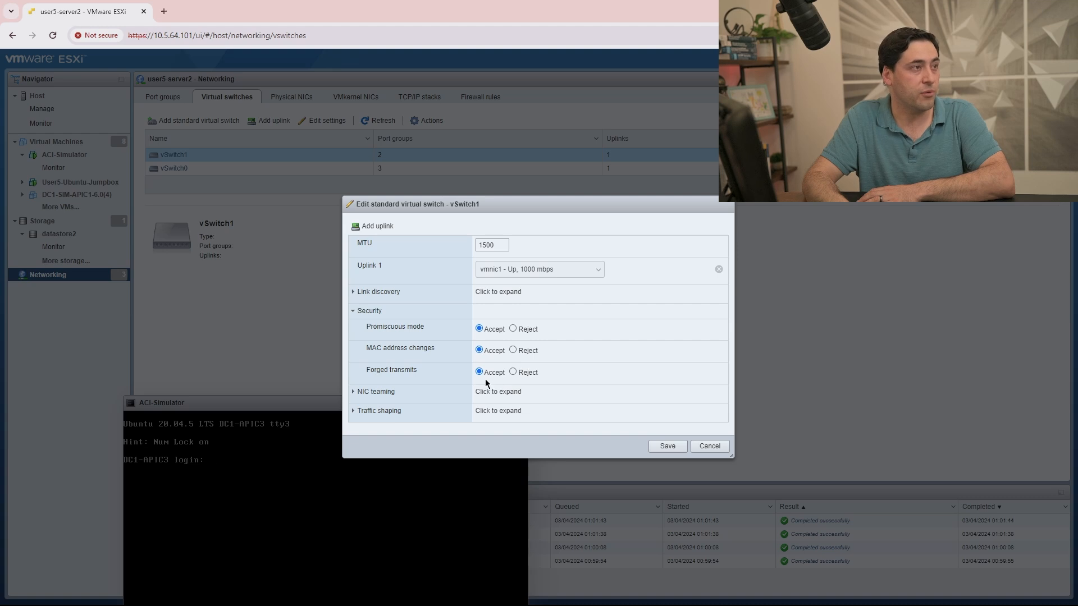
{"action": "left_click", "coordinate": [701, 449]}
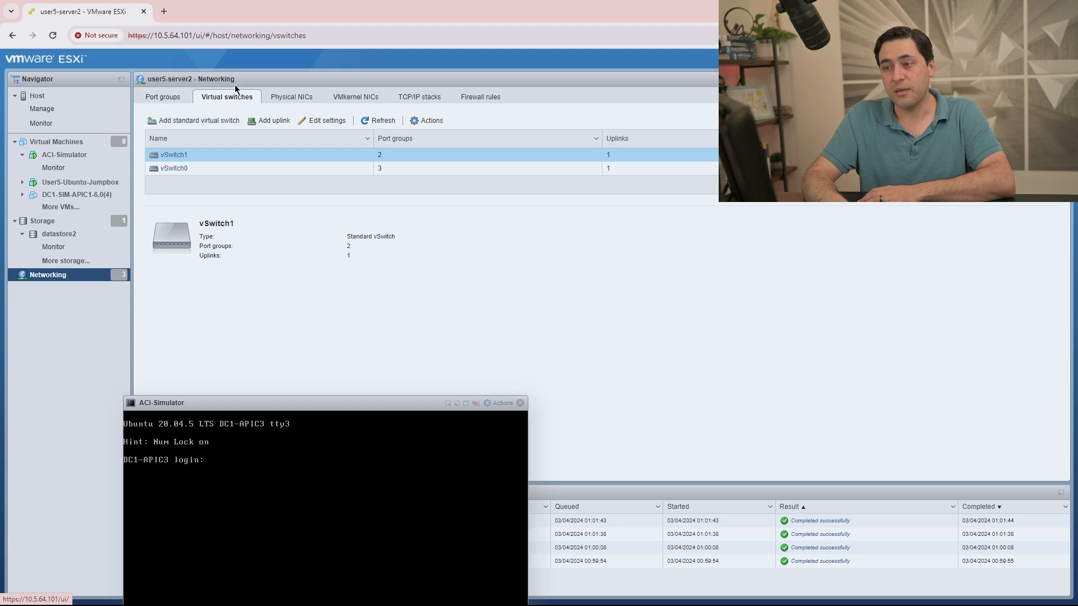
Set the ACI-Simulator port group to accept promiscuous mode and forged transmits, and save.
{"action": "left_click", "coordinate": [162, 96]}
{"action": "left_click", "coordinate": [217, 157]}
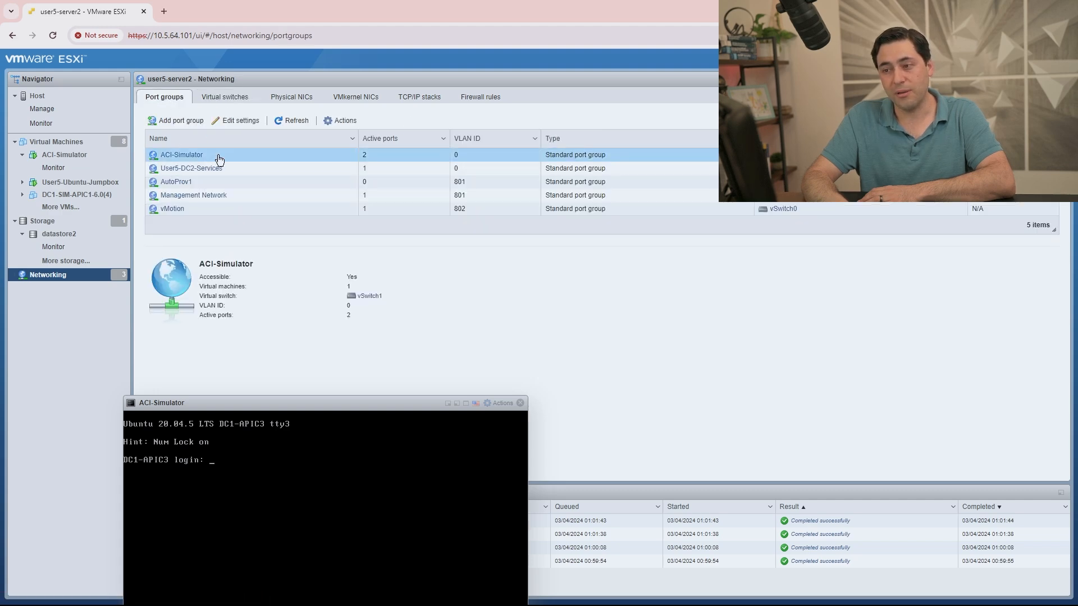
{"action": "left_click", "coordinate": [230, 123]}
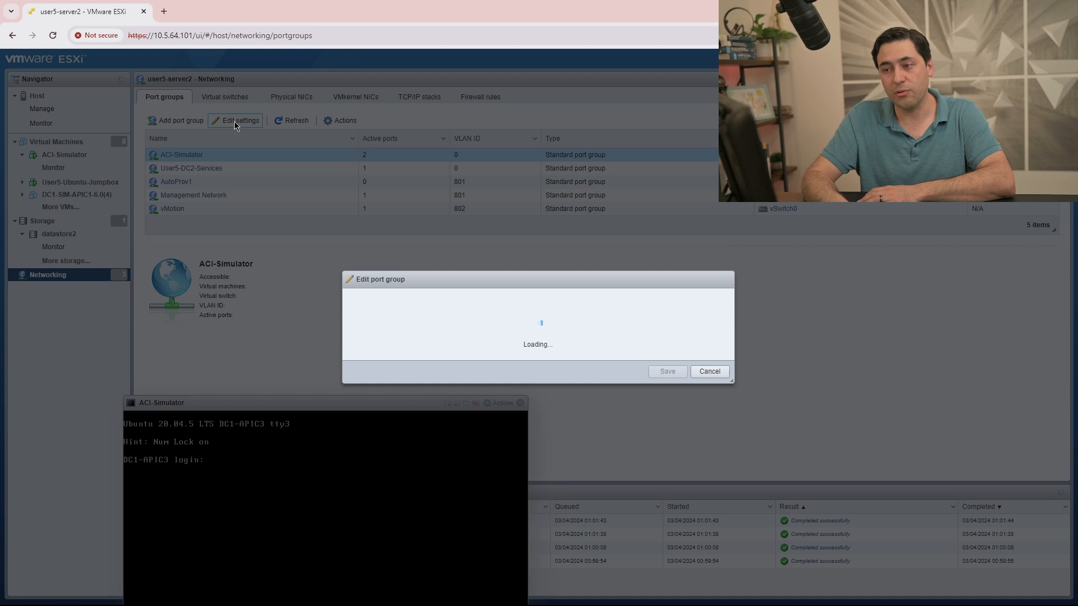
{"action": "left_click", "coordinate": [418, 341]}
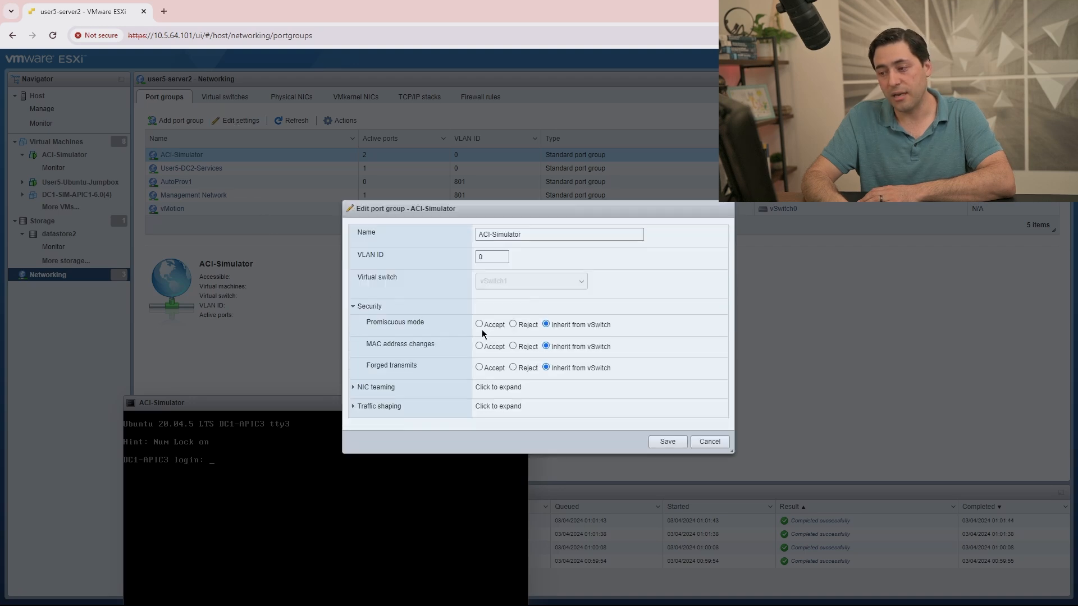
{"action": "left_click", "coordinate": [479, 368]}
{"action": "left_click", "coordinate": [546, 346]}
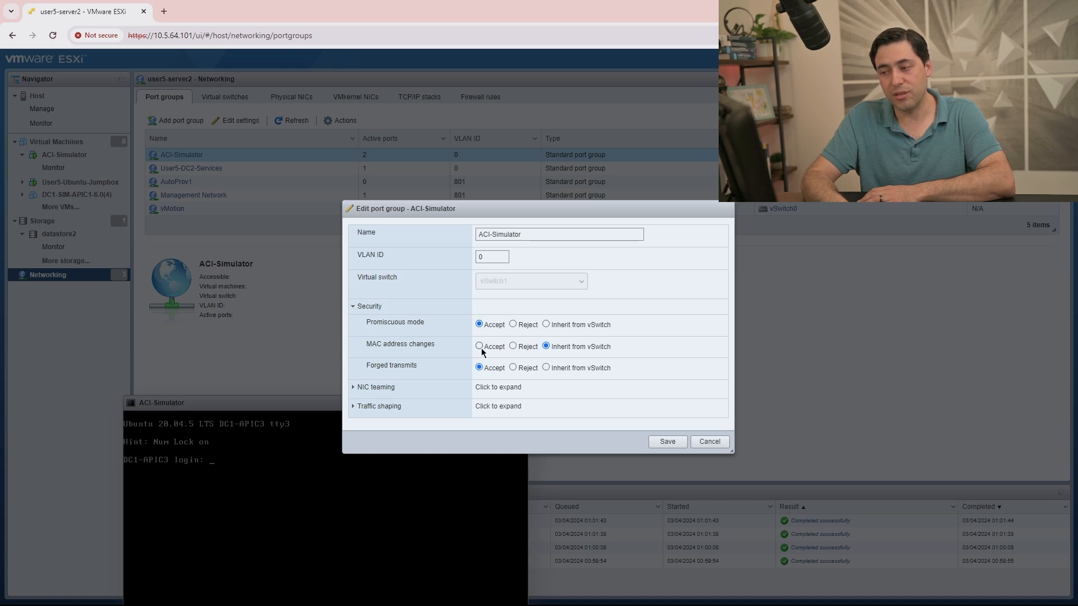
{"action": "left_click", "coordinate": [663, 443]}
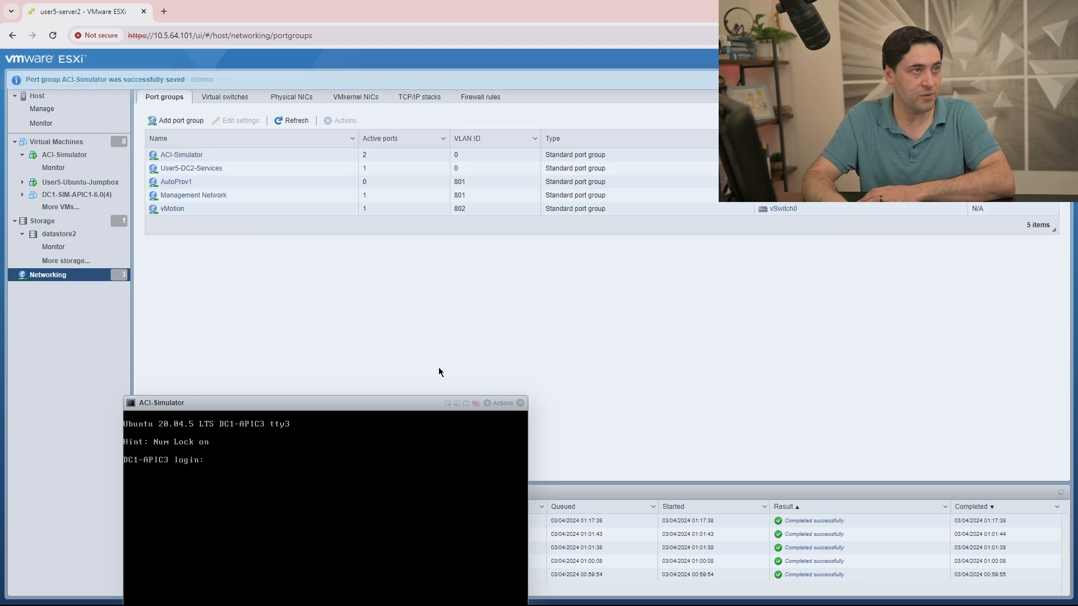
{"action": "left_click", "coordinate": [164, 19]}
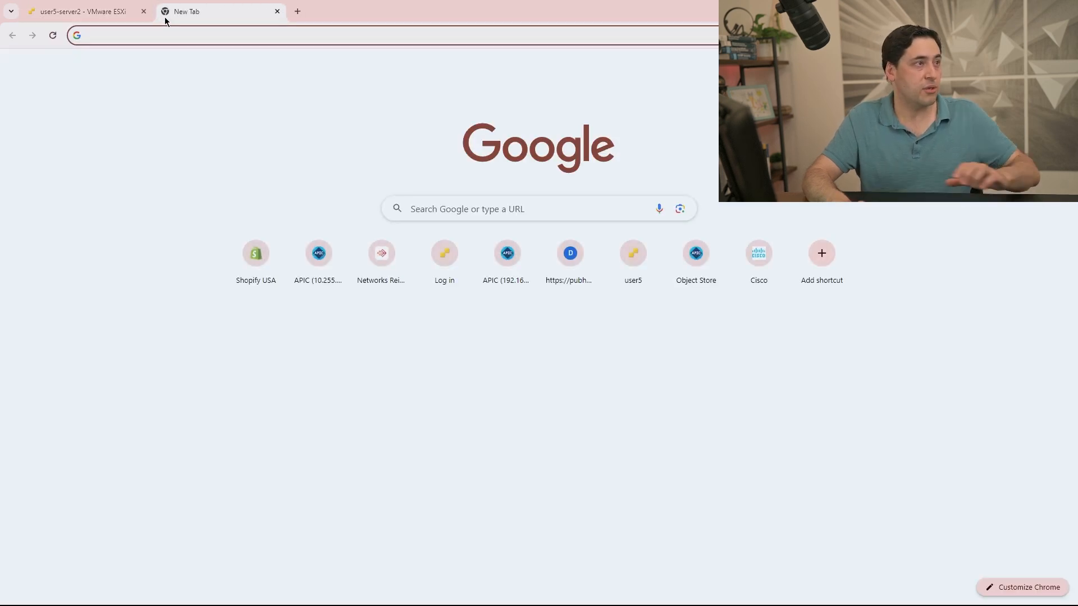
{"action": "type", "text": "https"}
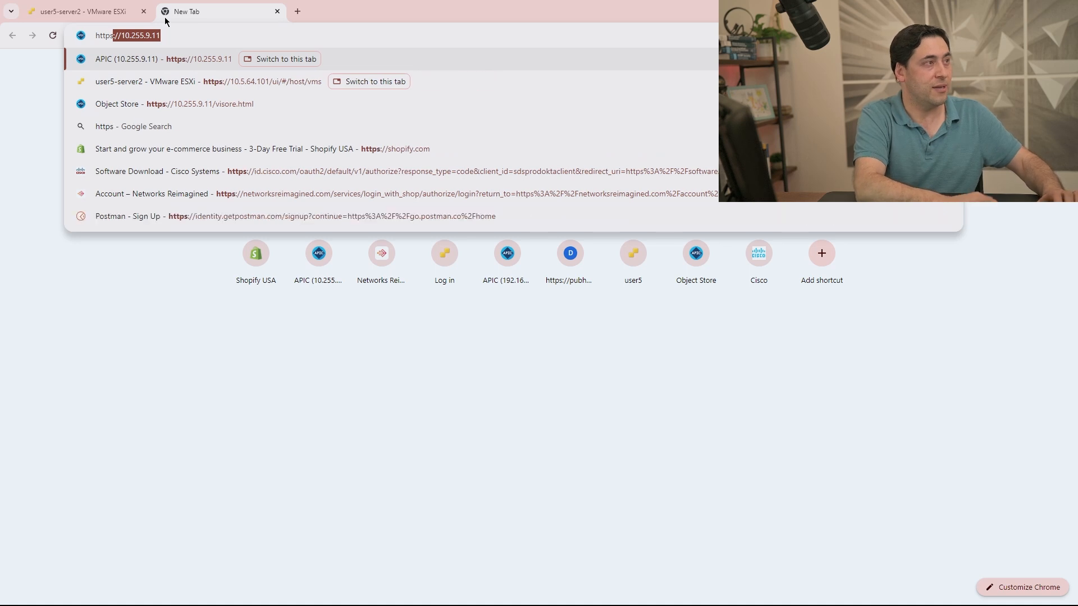
{"action": "type", "text": "://10."}
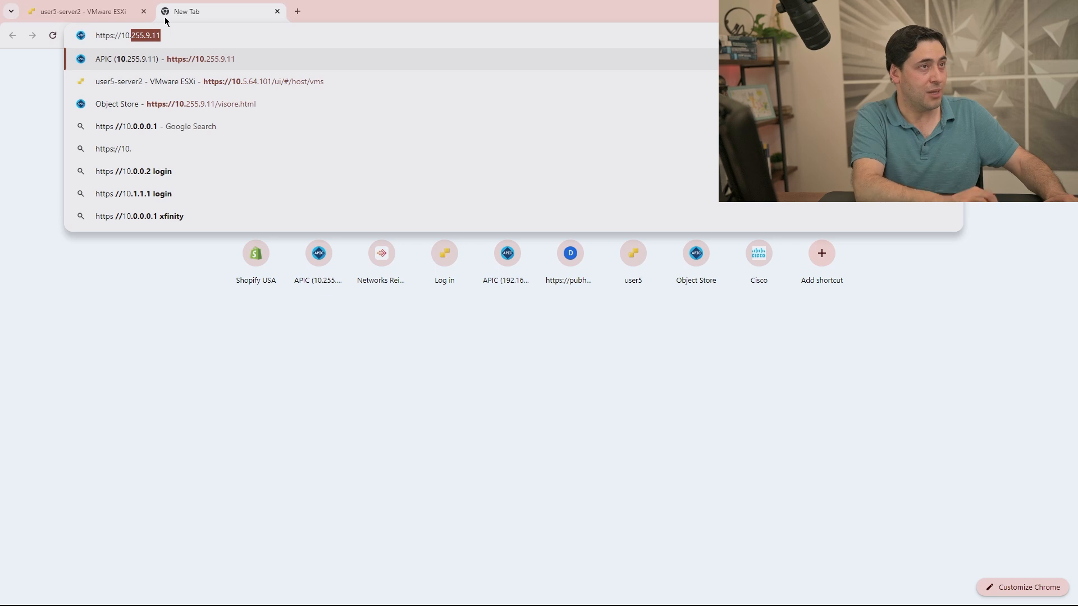
{"action": "key", "text": "BackSpace"}
{"action": "key", "text": "BackSpace"}
{"action": "key", "text": "BackSpace"}
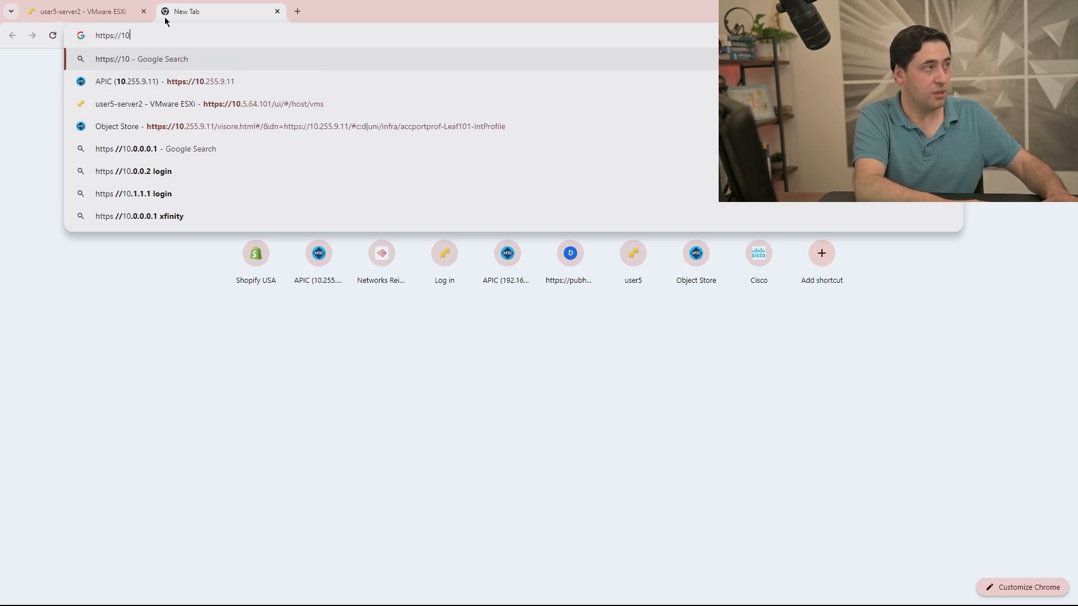
{"action": "type", "text": "92.168.5.155"}
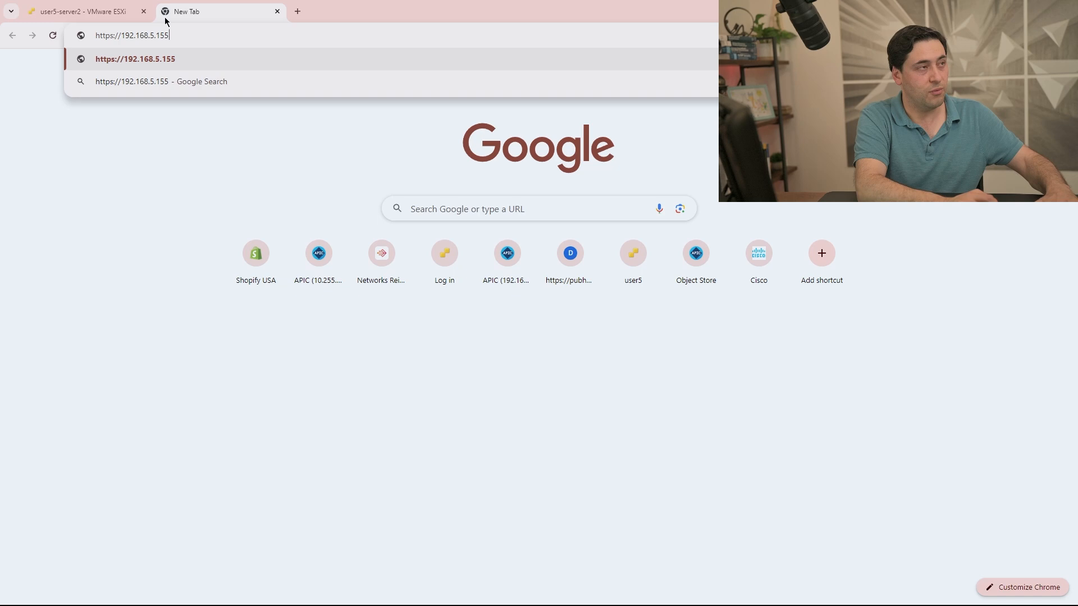
{"action": "key", "text": "Return"}
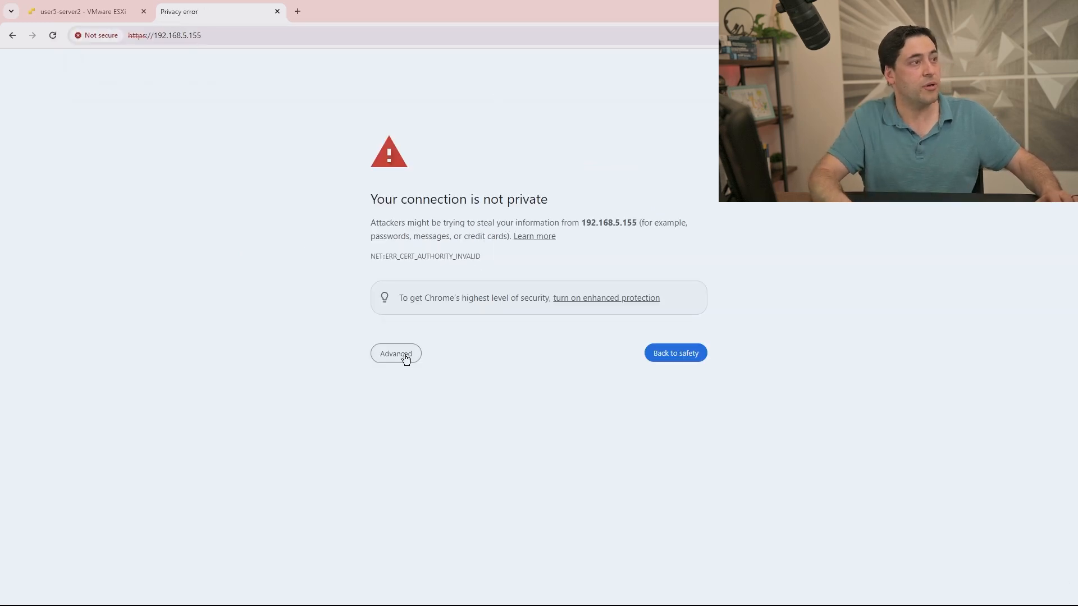
{"action": "left_click", "coordinate": [406, 358]}
{"action": "left_click", "coordinate": [442, 439]}
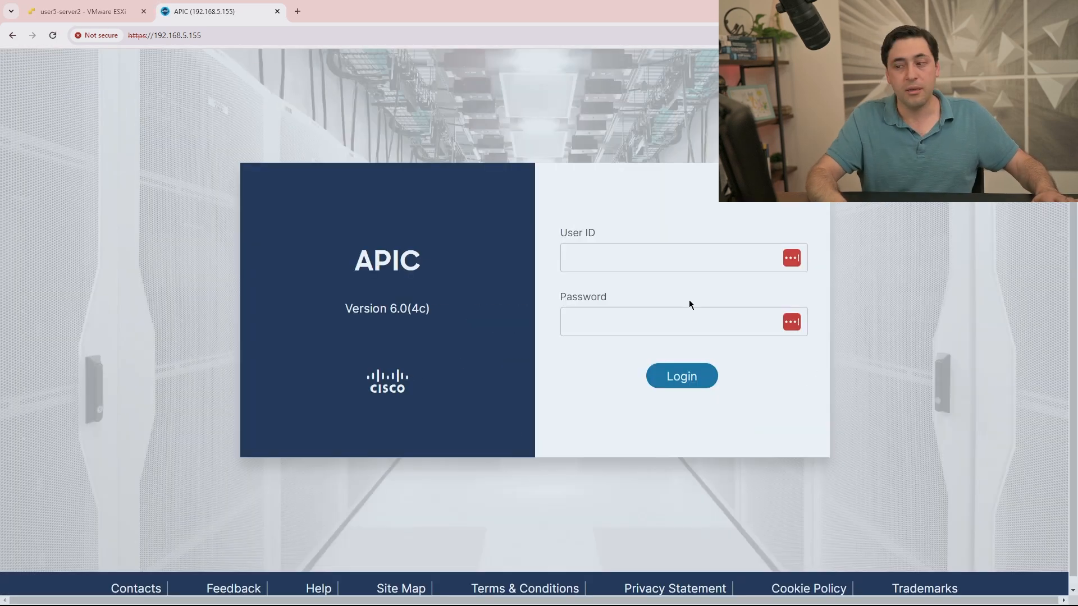
Log in to APIC as admin with the account password and dismiss the welcome screen.
{"action": "left_click", "coordinate": [700, 254]}
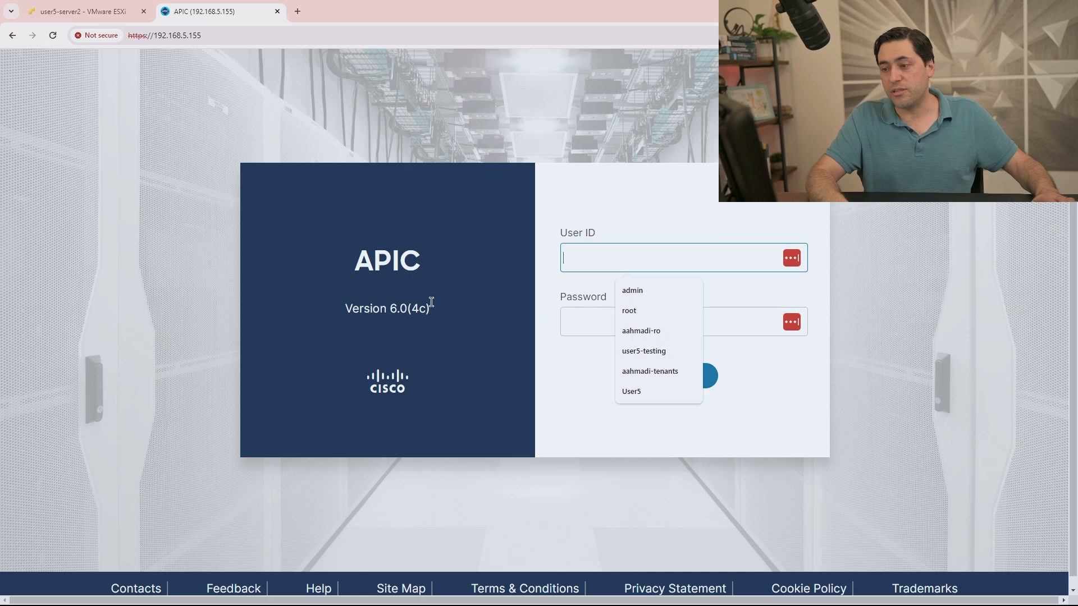
{"action": "type", "text": "admin"}
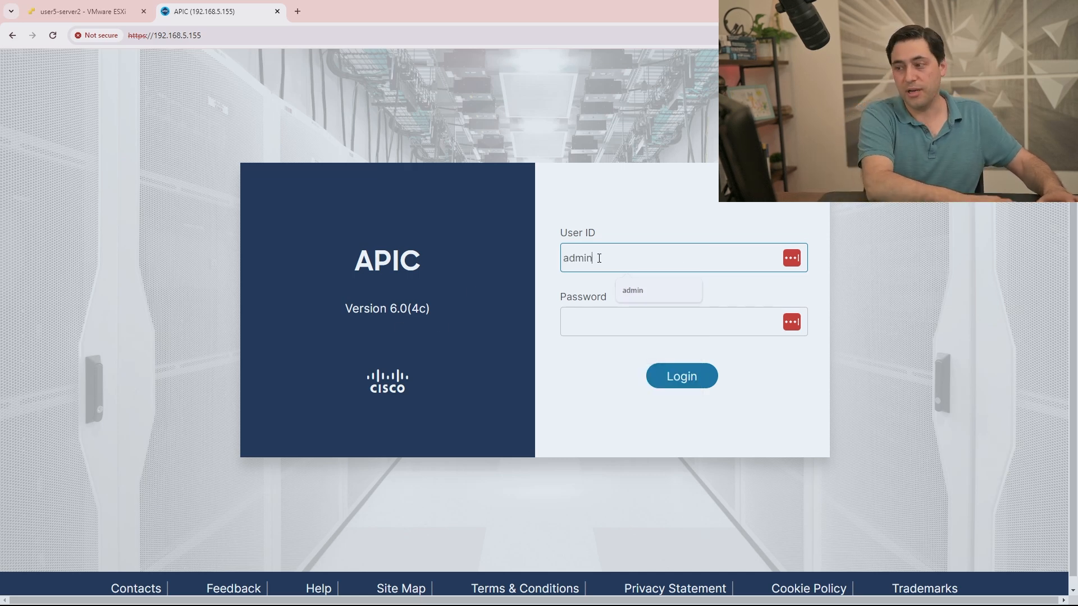
{"action": "key", "text": "Tab"}
{"action": "type", "text": "•••••••••"}
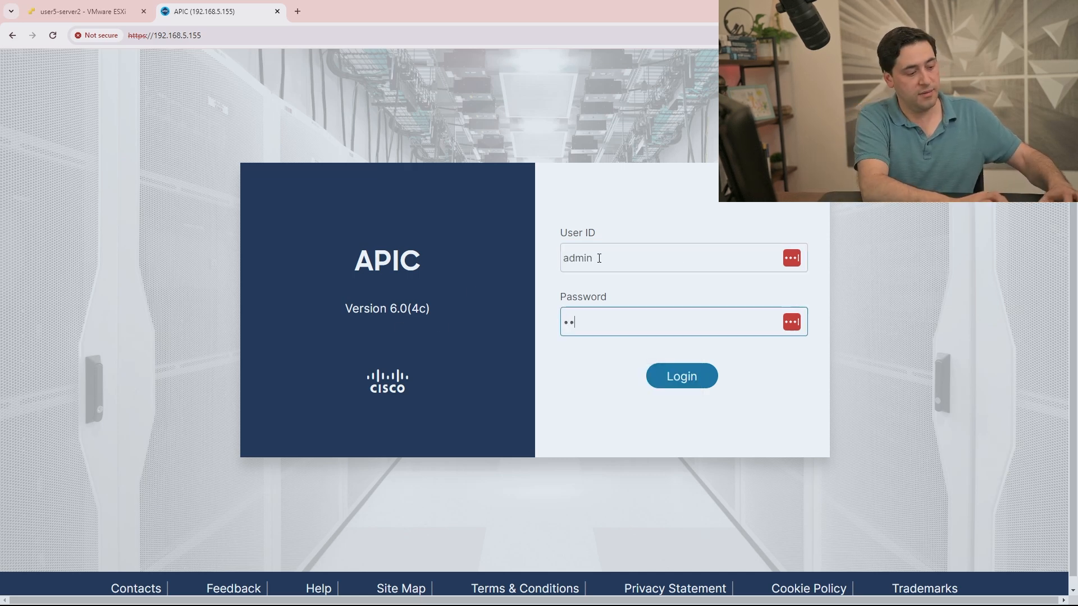
{"action": "key", "text": "Return"}
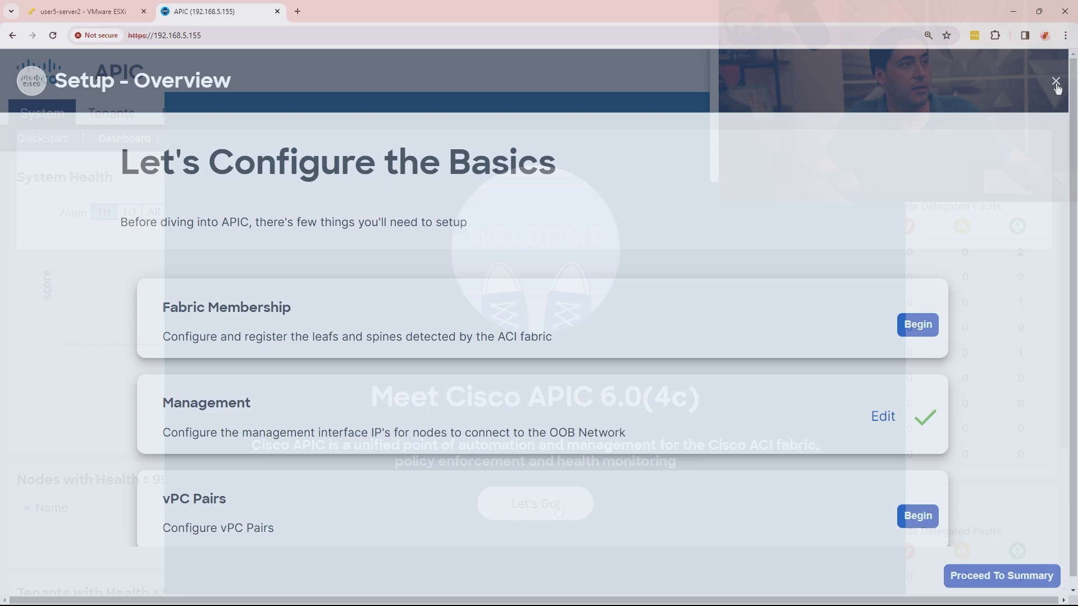
{"action": "left_click", "coordinate": [1055, 81]}
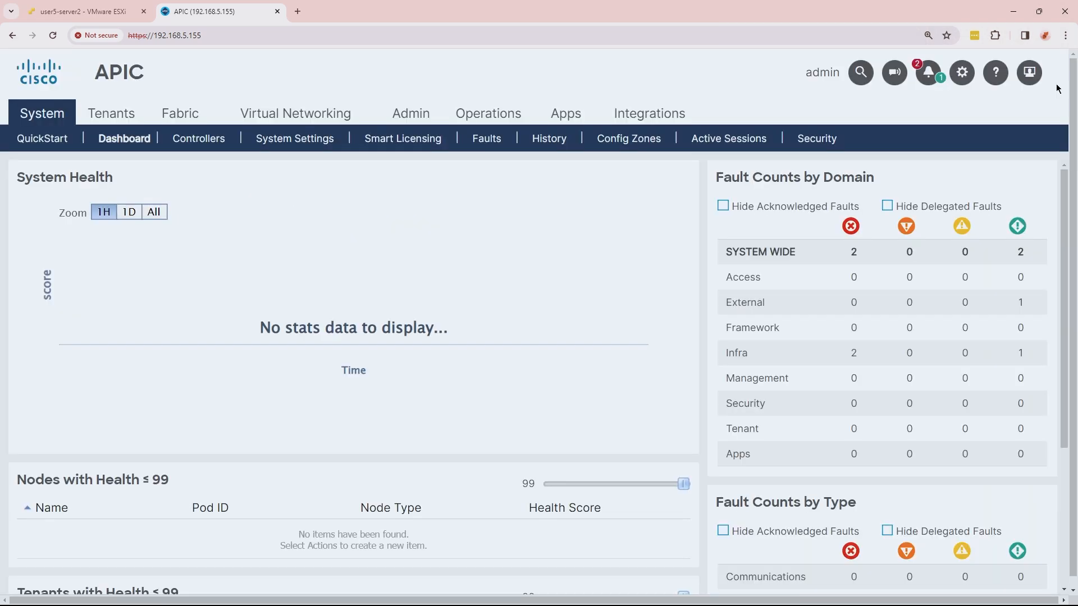
Show Fabric Membership's Nodes Pending Registration list and select pending leaf TEP-1-101.
{"action": "left_click", "coordinate": [191, 121]}
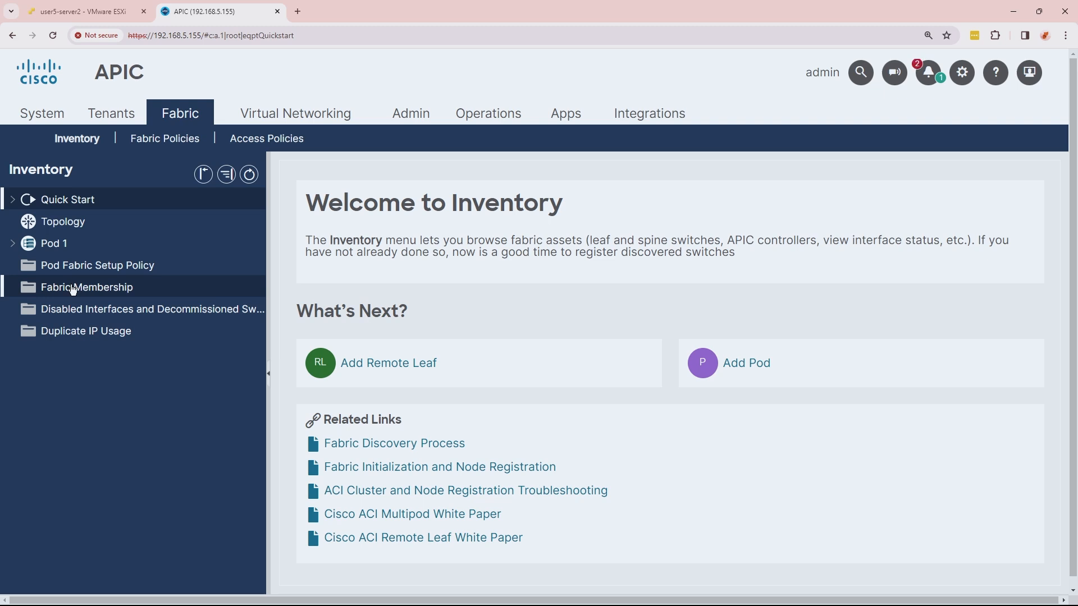
{"action": "left_click", "coordinate": [74, 289]}
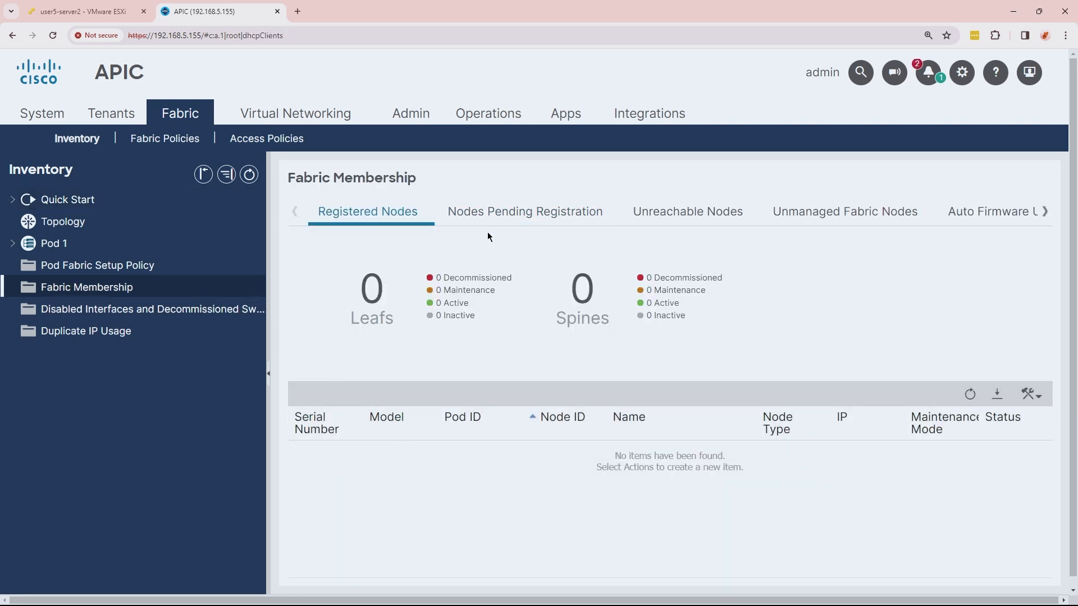
{"action": "left_click", "coordinate": [502, 222]}
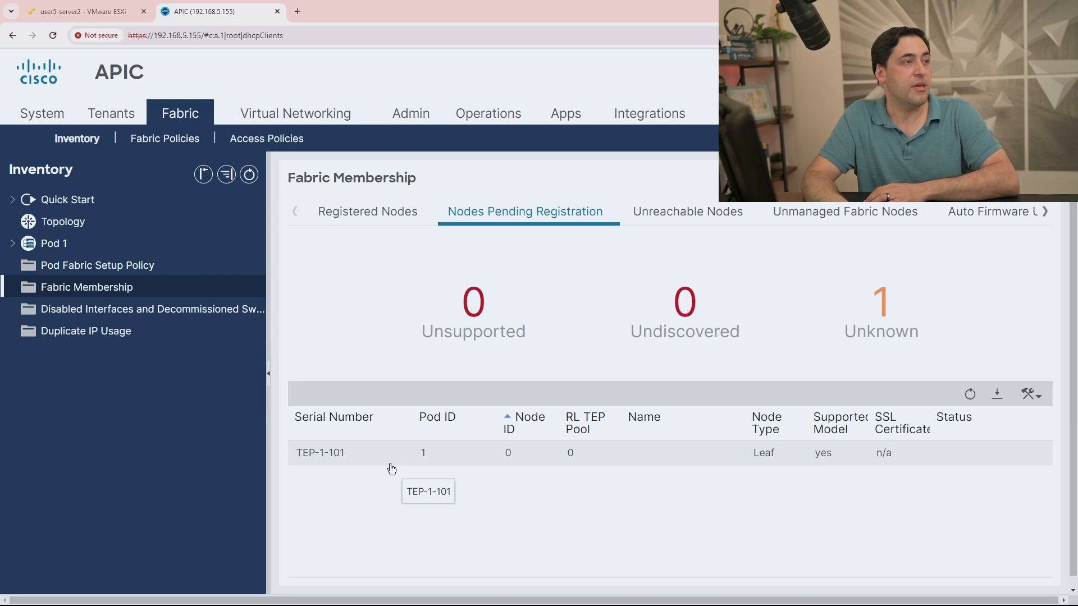
{"action": "left_click", "coordinate": [358, 463]}
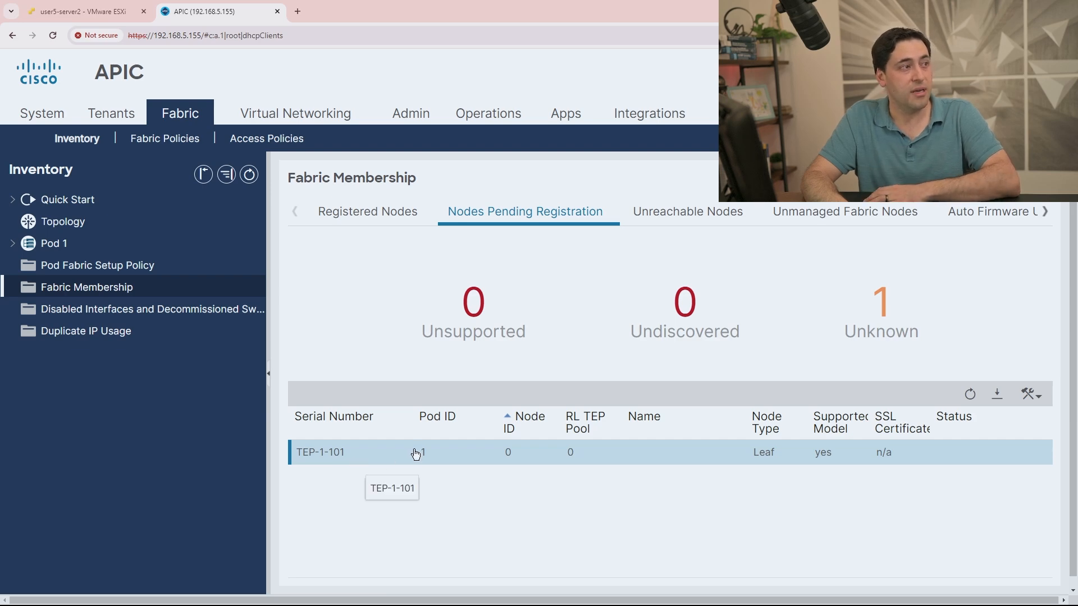
Register leaf TEP-1-101 with node name TEP-1-101 and node ID 101, then view Registered Nodes.
{"action": "right_click", "coordinate": [620, 454]}
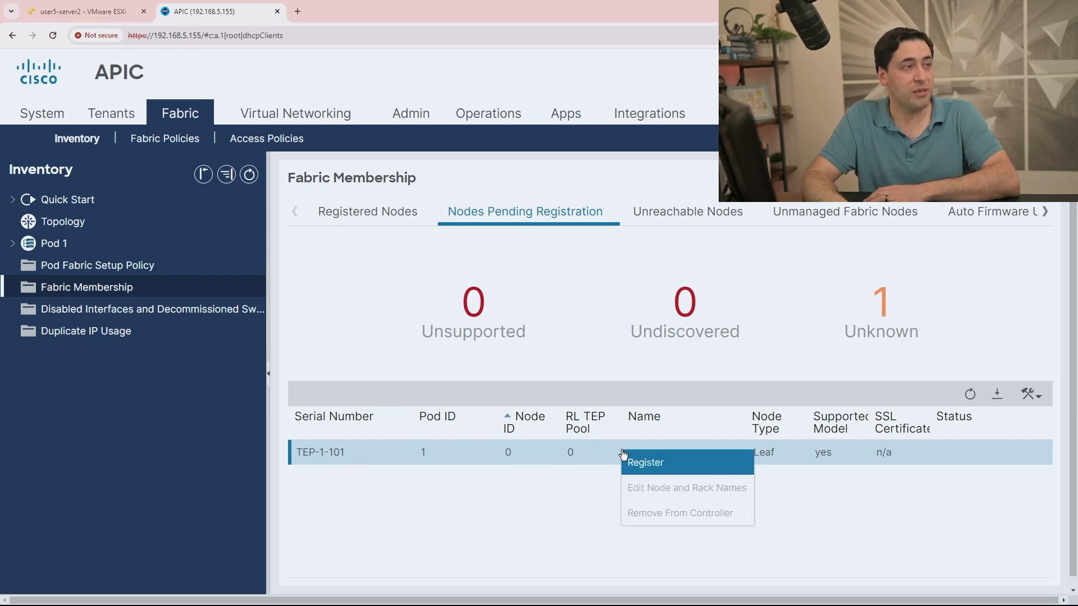
{"action": "left_click", "coordinate": [636, 460]}
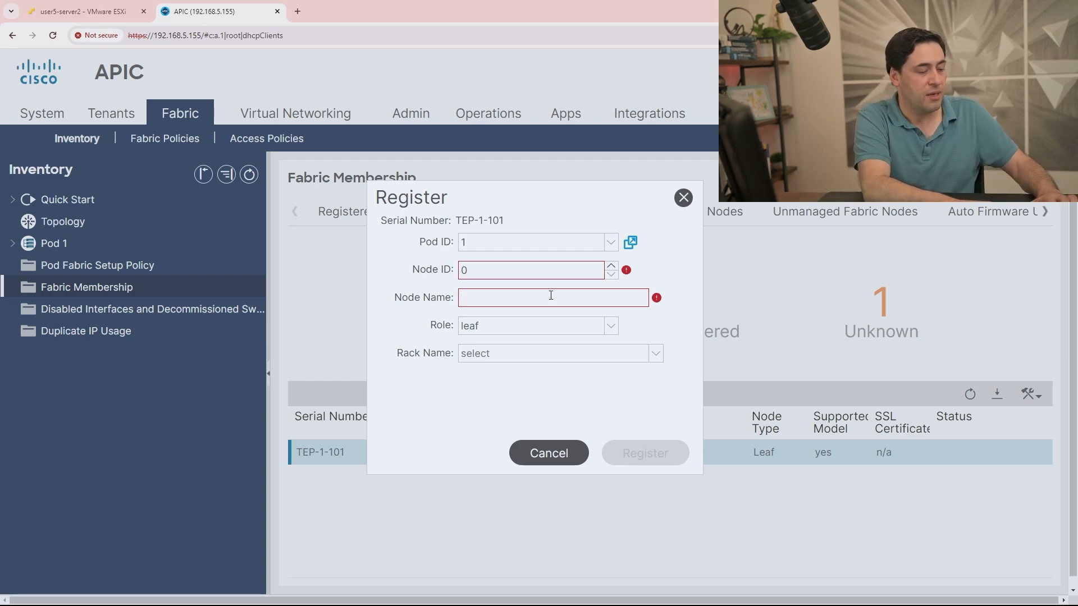
{"action": "type", "text": "TEP-1-101"}
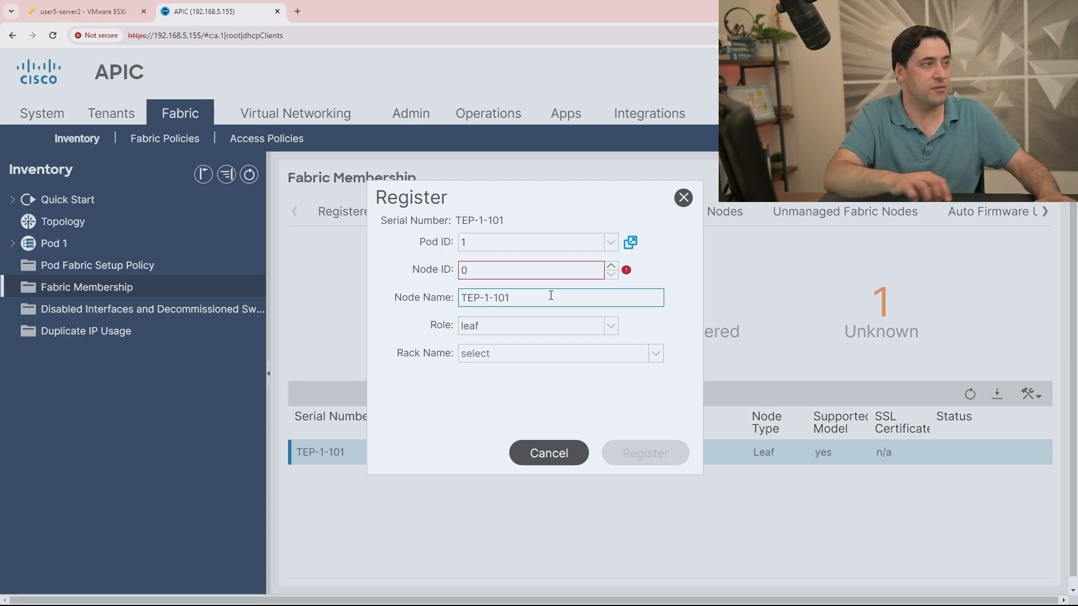
{"action": "left_click_drag", "start_coordinate": [511, 257], "coordinate": [494, 270]}
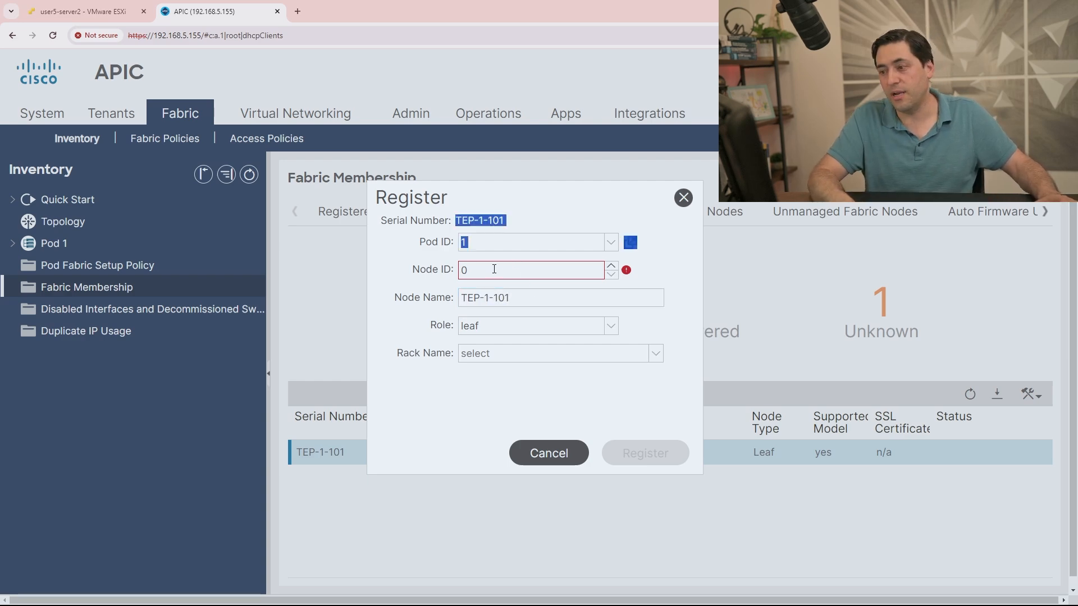
{"action": "left_click", "coordinate": [479, 272]}
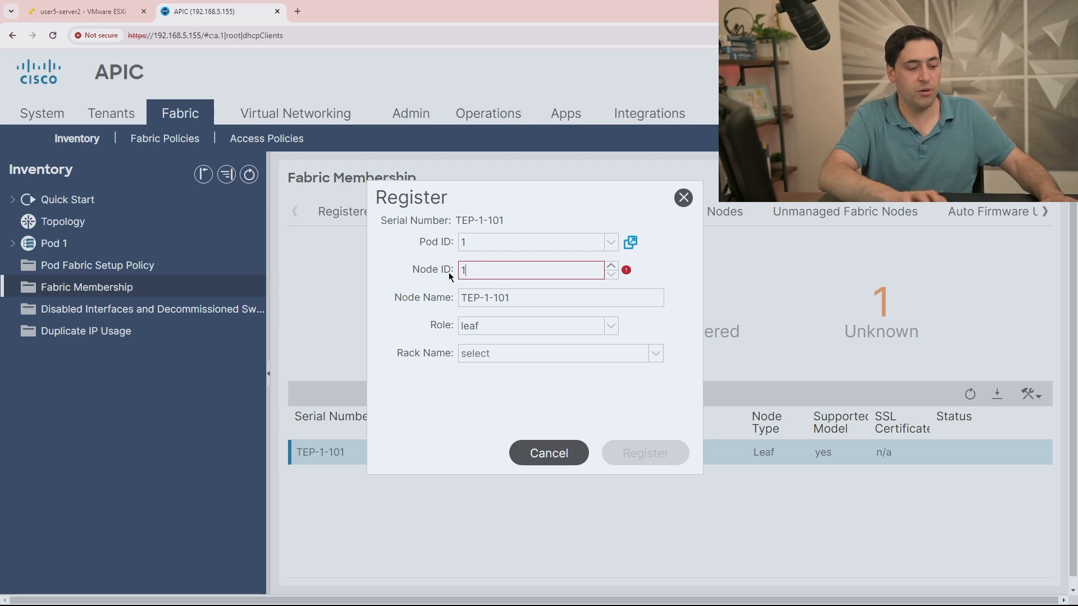
{"action": "type", "text": "101"}
{"action": "left_click", "coordinate": [637, 462]}
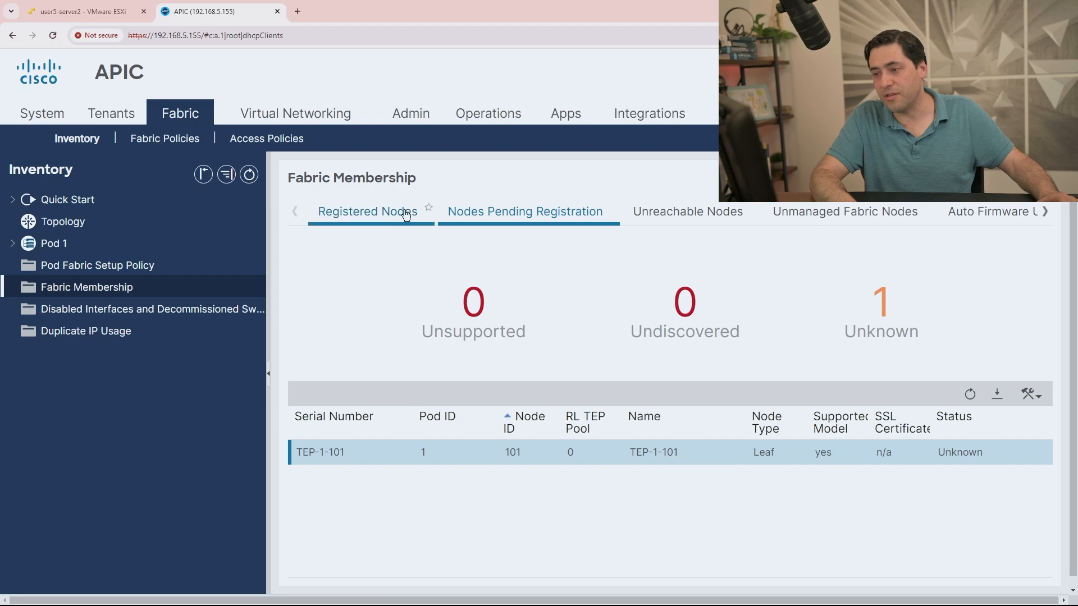
{"action": "left_click", "coordinate": [371, 221]}
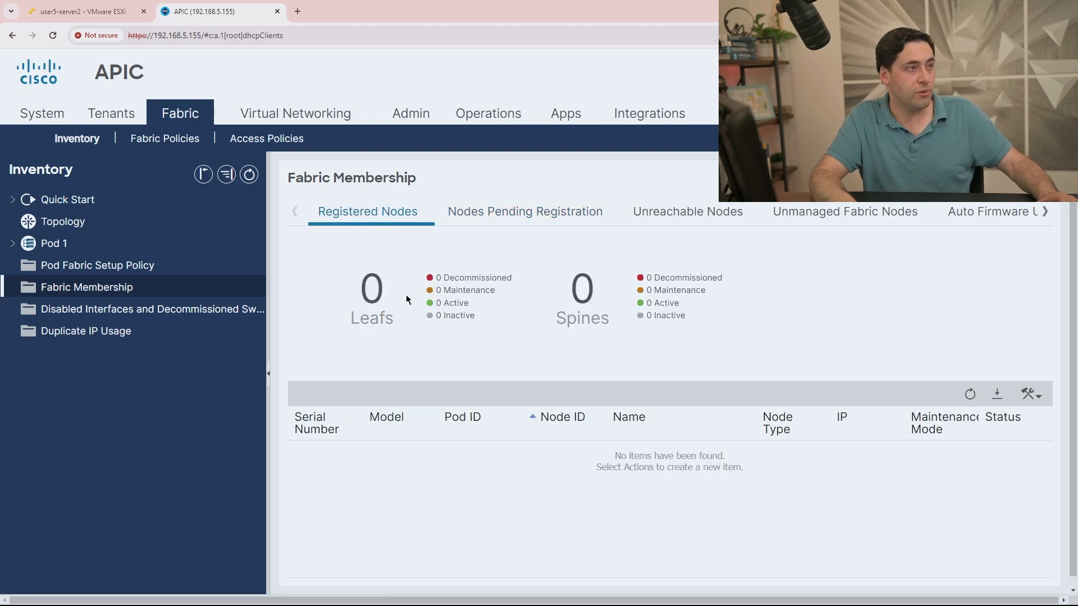
Recheck the Registered and Pending node lists, dismissing the Not Found error and connection warning.
{"action": "left_click", "coordinate": [488, 220]}
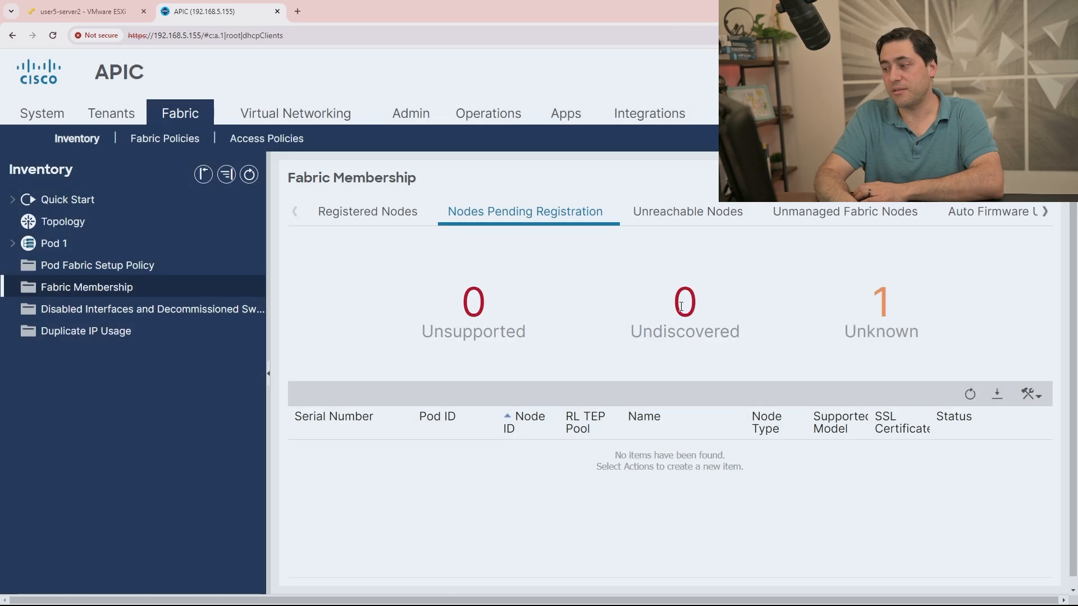
{"action": "left_click", "coordinate": [367, 211]}
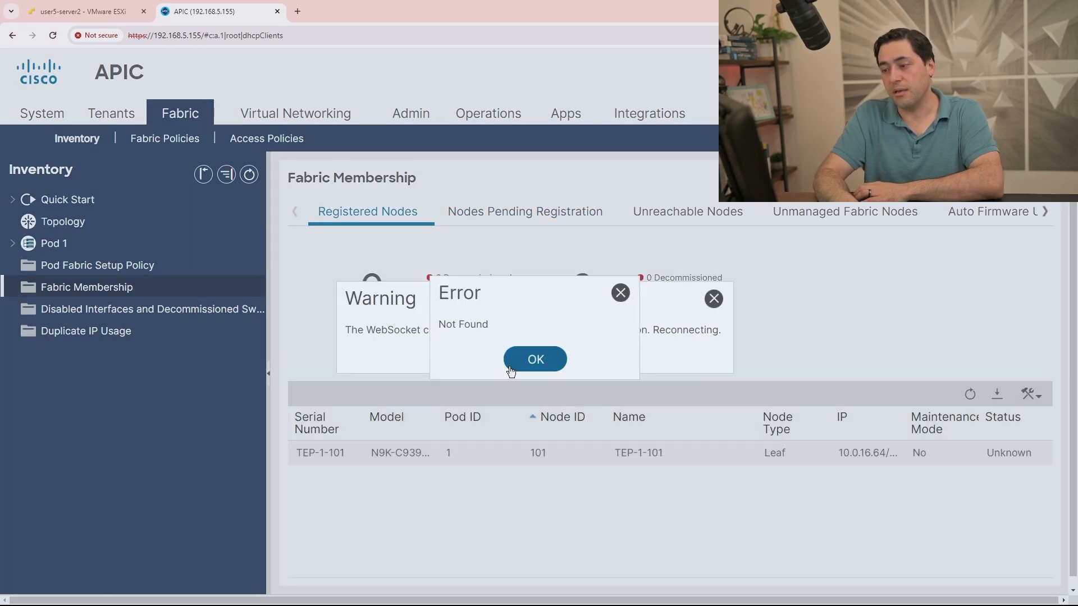
{"action": "left_click", "coordinate": [535, 359]}
{"action": "left_click", "coordinate": [713, 299]}
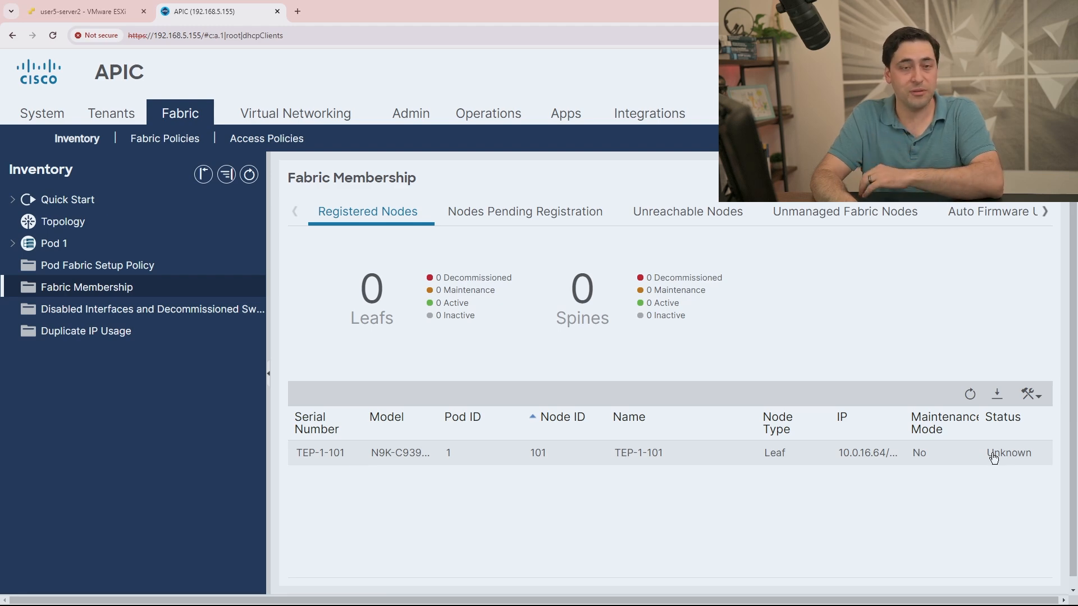
{"action": "left_click", "coordinate": [554, 211]}
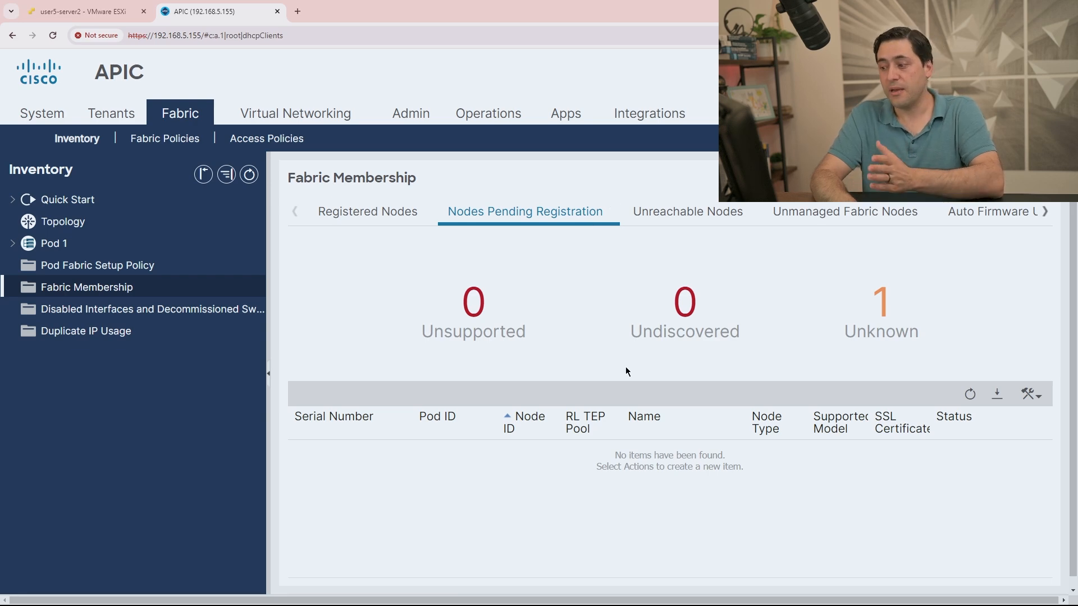
{"action": "left_click", "coordinate": [59, 121]}
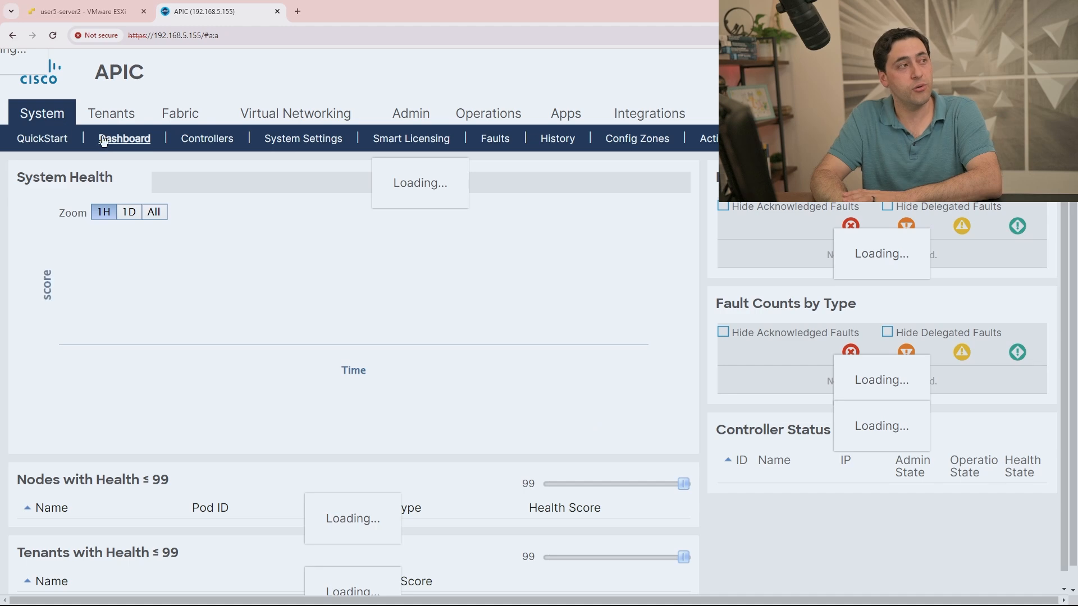
Expand System > Controllers to view DC1-APIC1 (Node-1) topology, then return to Fabric Inventory.
{"action": "left_click", "coordinate": [189, 140]}
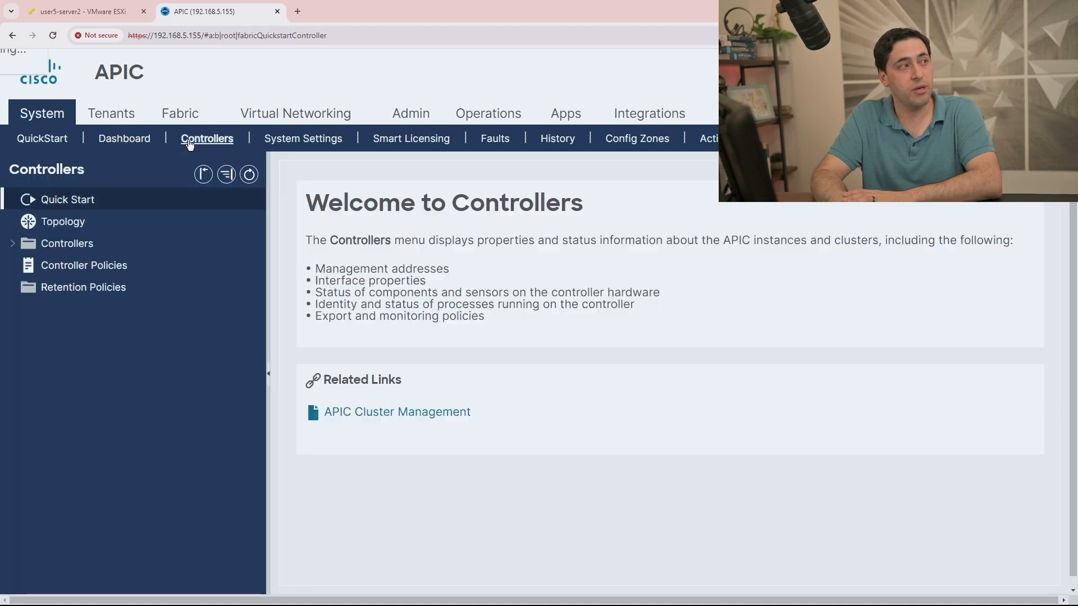
{"action": "left_click", "coordinate": [12, 243]}
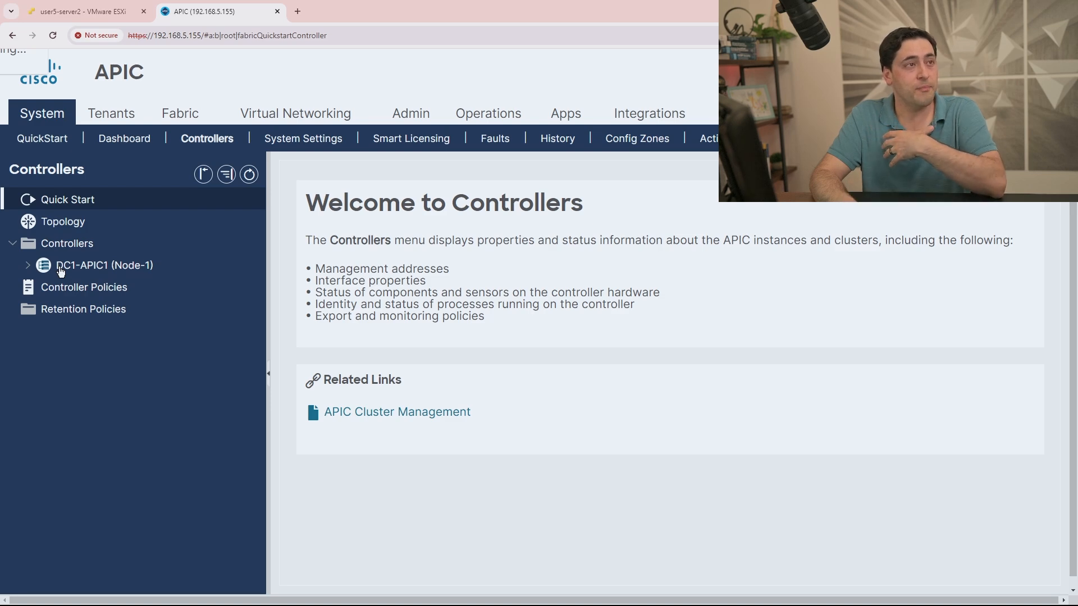
{"action": "left_click", "coordinate": [61, 271]}
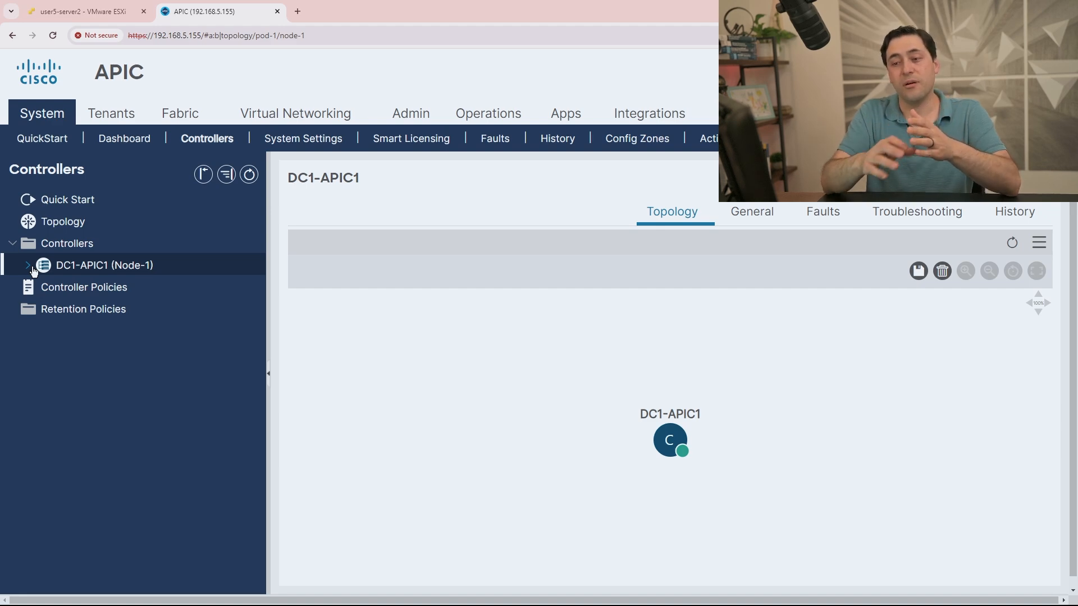
{"action": "left_click", "coordinate": [191, 114]}
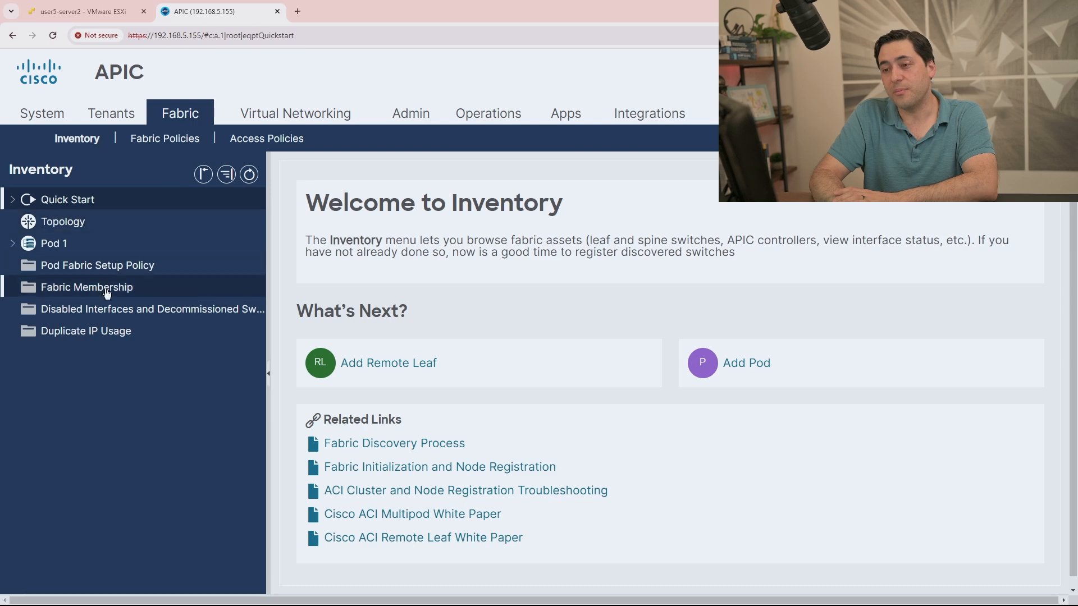
Open the Register dialog for pending spine TEP-1-103, dismissing the error messages.
{"action": "left_click", "coordinate": [113, 289]}
{"action": "left_click", "coordinate": [525, 211]}
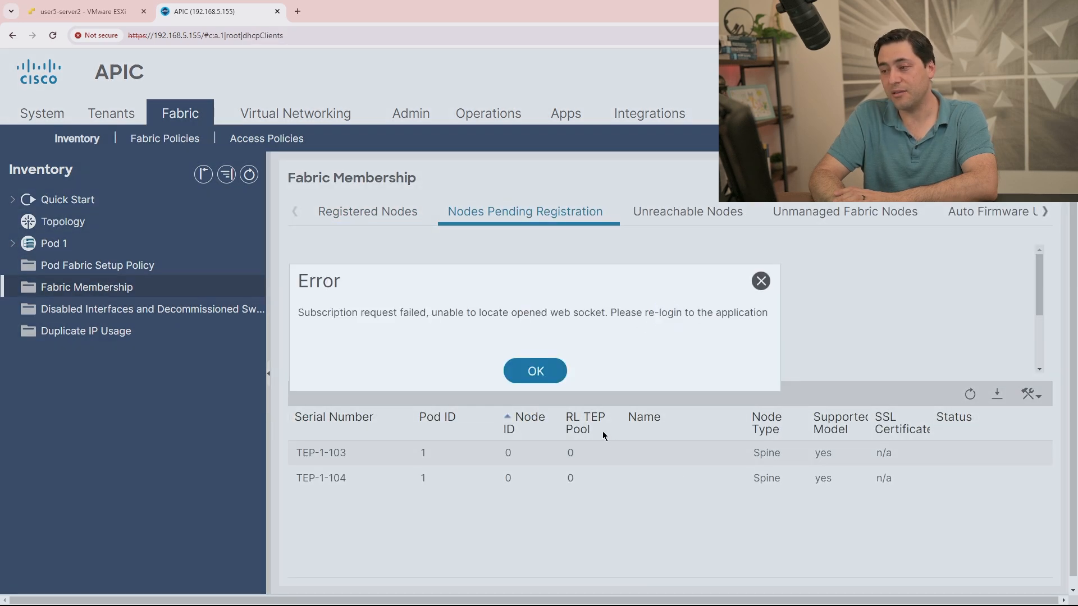
{"action": "left_click", "coordinate": [535, 371]}
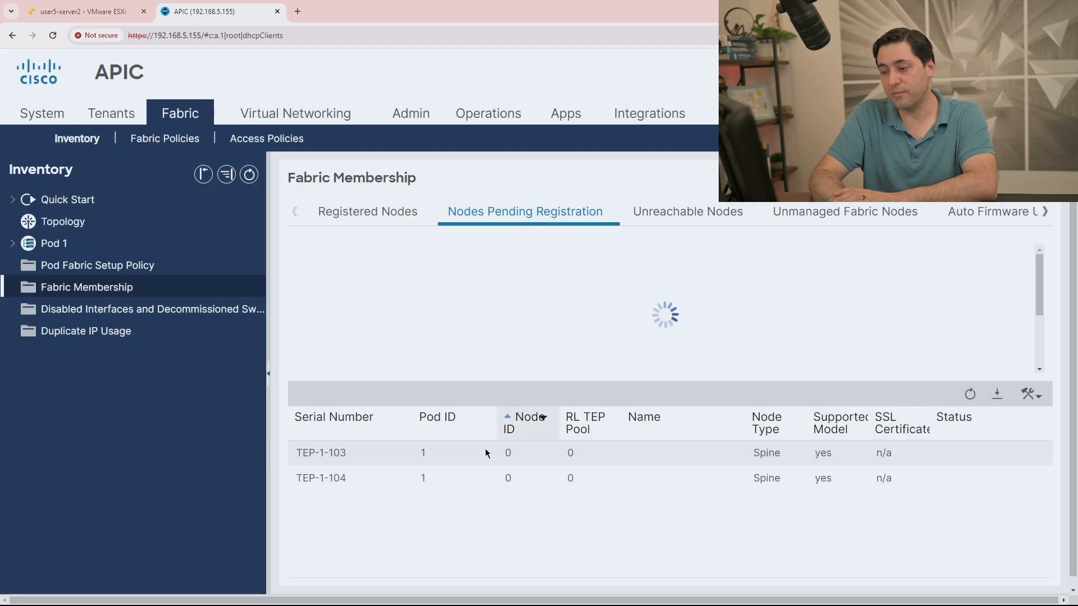
{"action": "left_click", "coordinate": [344, 461]}
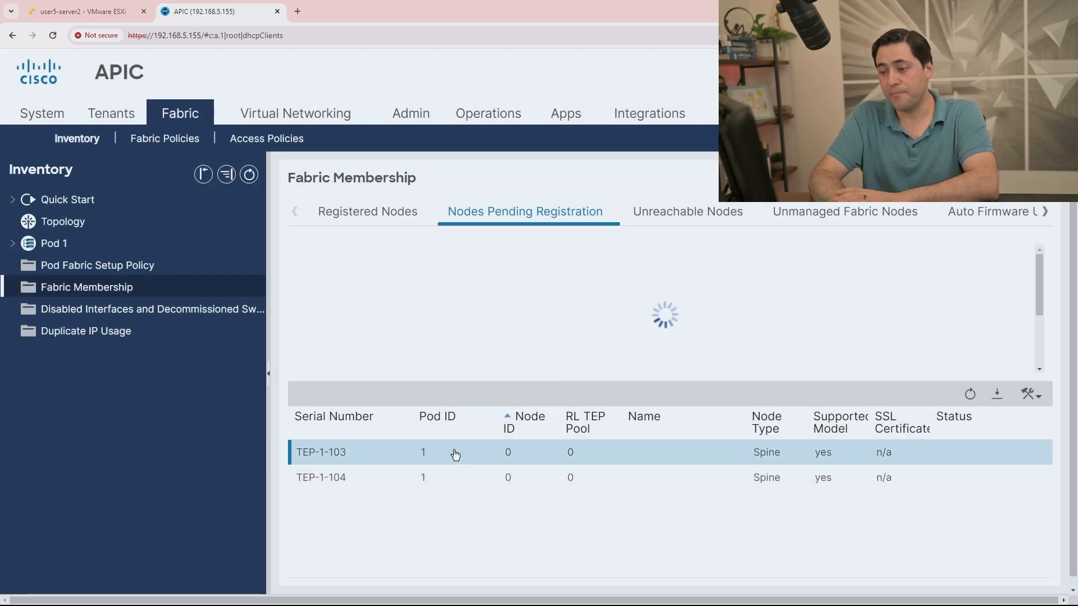
{"action": "right_click", "coordinate": [637, 463]}
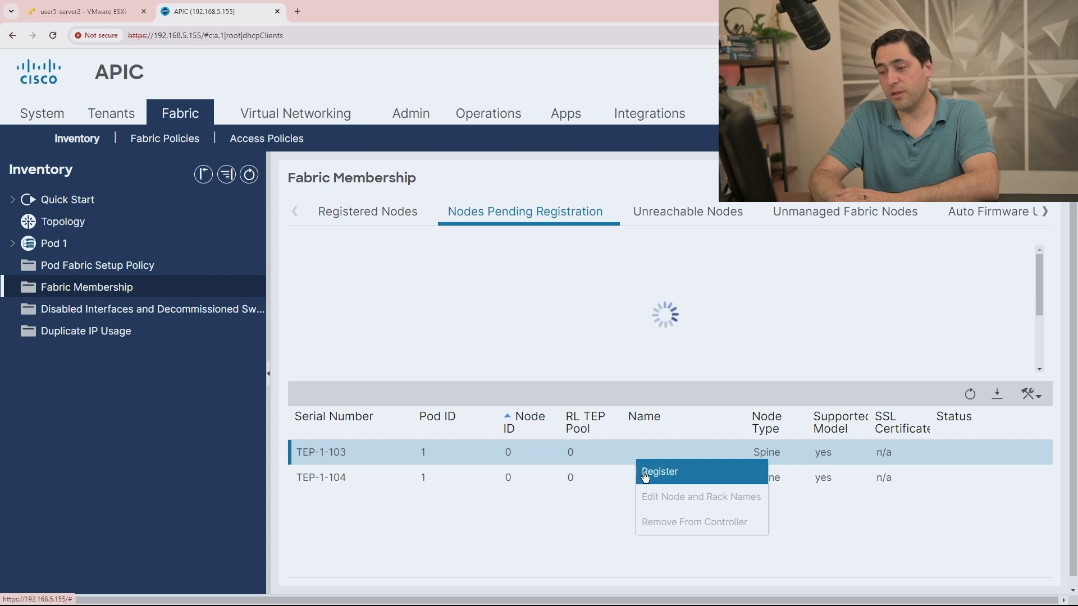
{"action": "left_click", "coordinate": [644, 470]}
{"action": "left_click", "coordinate": [527, 359]}
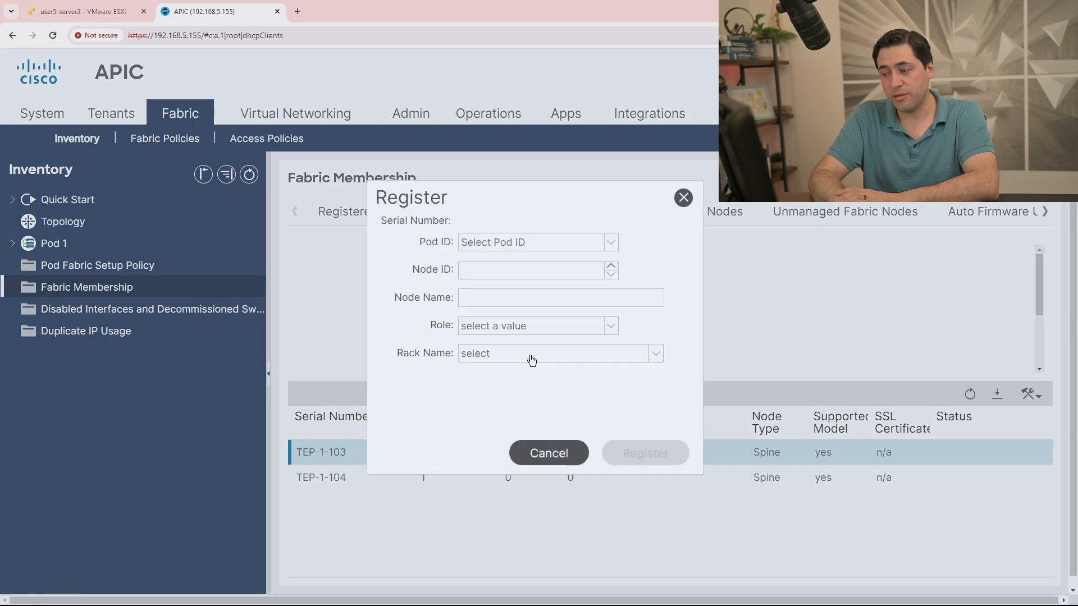
Fill in node name TEP-1-103, node ID 103 and pod ID 1 for the spine.
{"action": "left_click", "coordinate": [468, 300]}
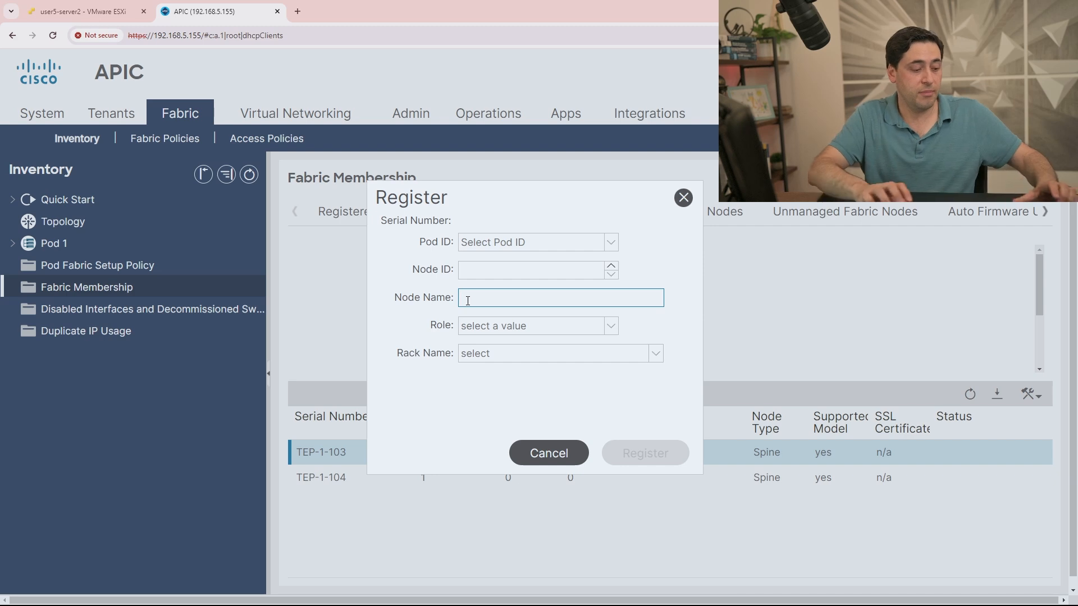
{"action": "type", "text": "TEP-1"}
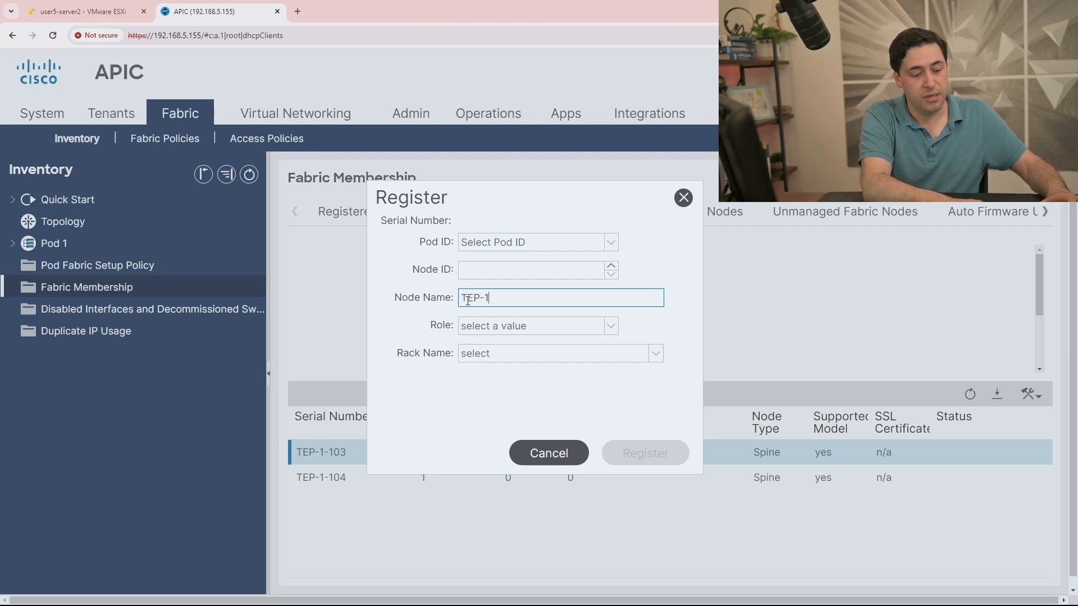
{"action": "type", "text": "-103"}
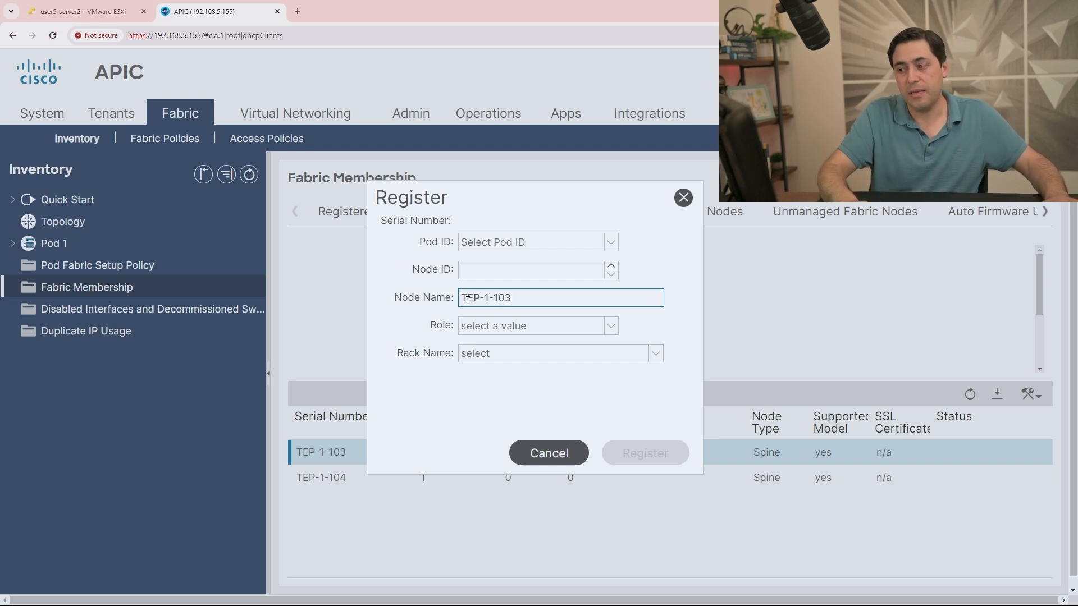
{"action": "left_click", "coordinate": [511, 262]}
{"action": "type", "text": "103"}
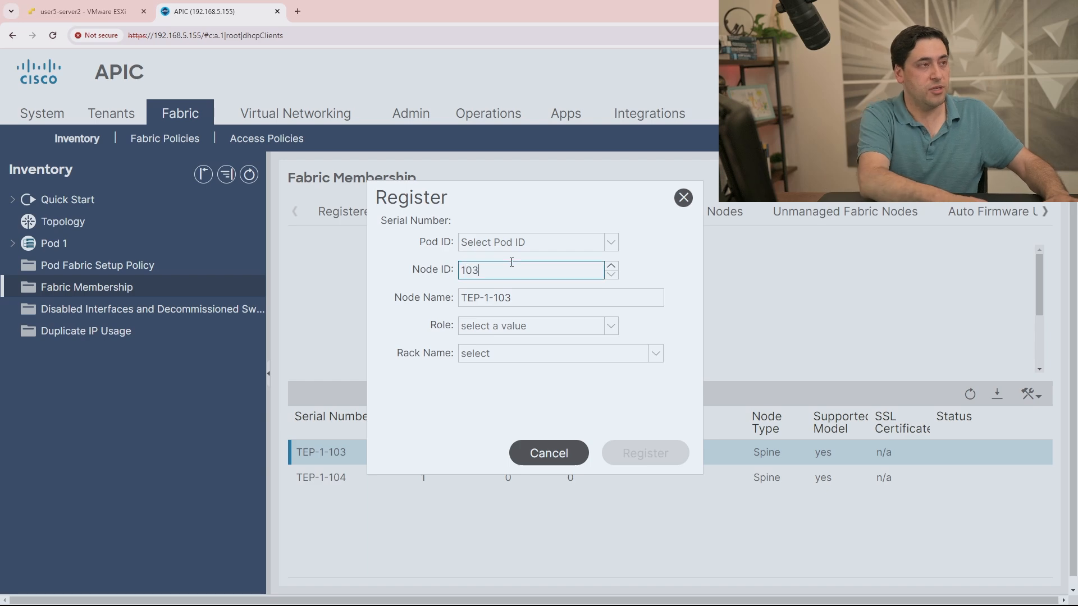
{"action": "left_click", "coordinate": [597, 414]}
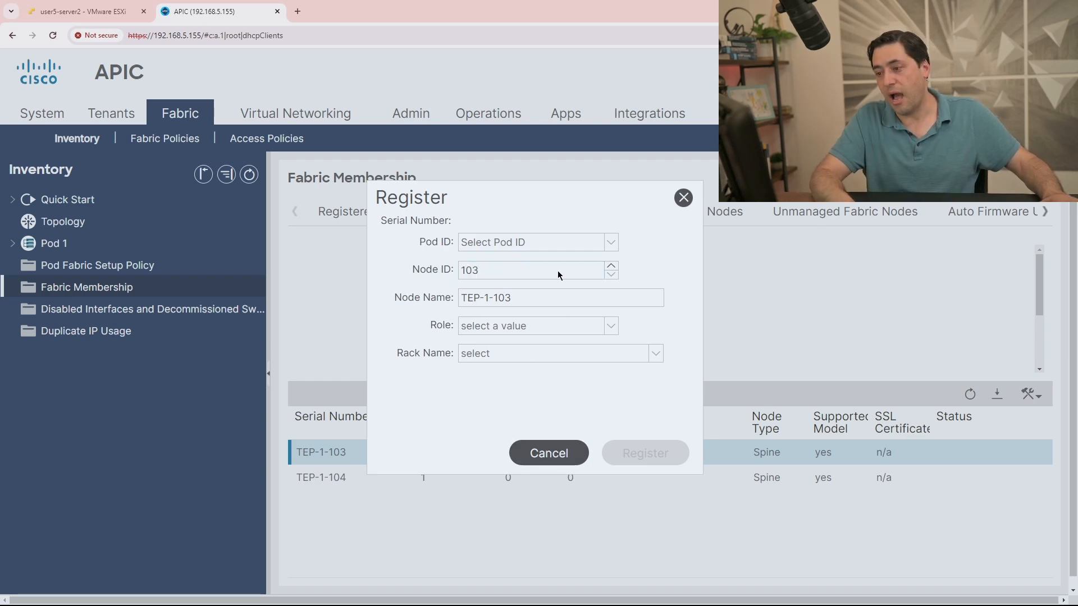
{"action": "left_click", "coordinate": [599, 242]}
{"action": "left_click", "coordinate": [583, 259]}
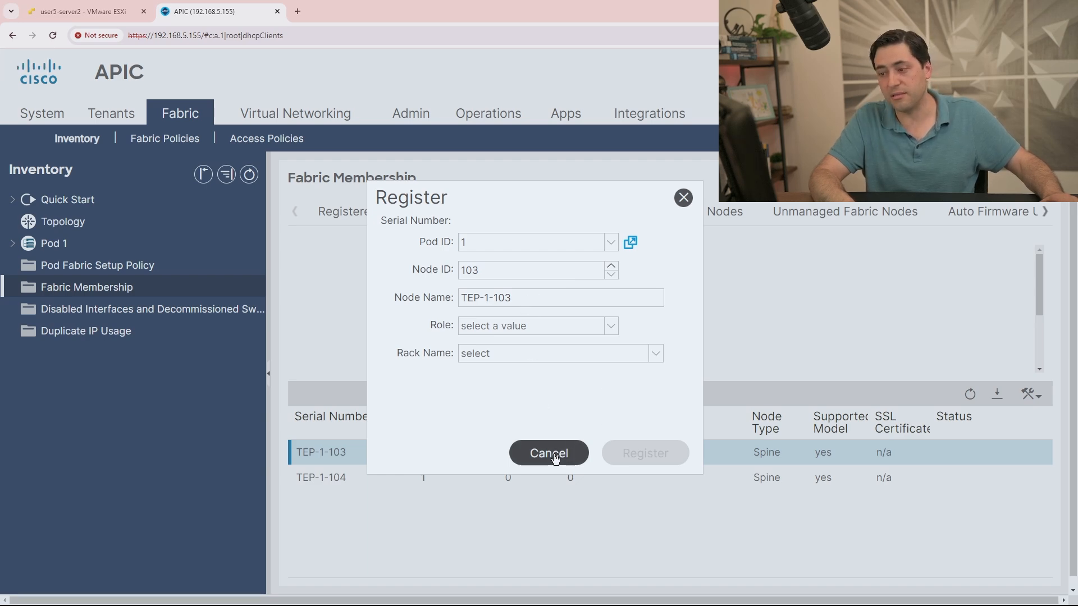
{"action": "left_click", "coordinate": [611, 325]}
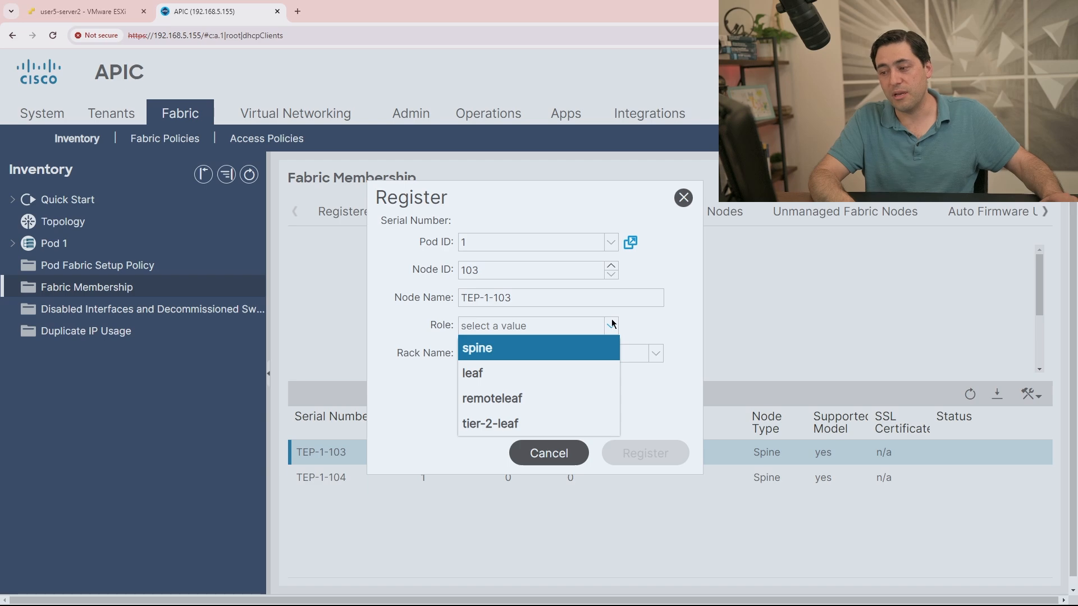
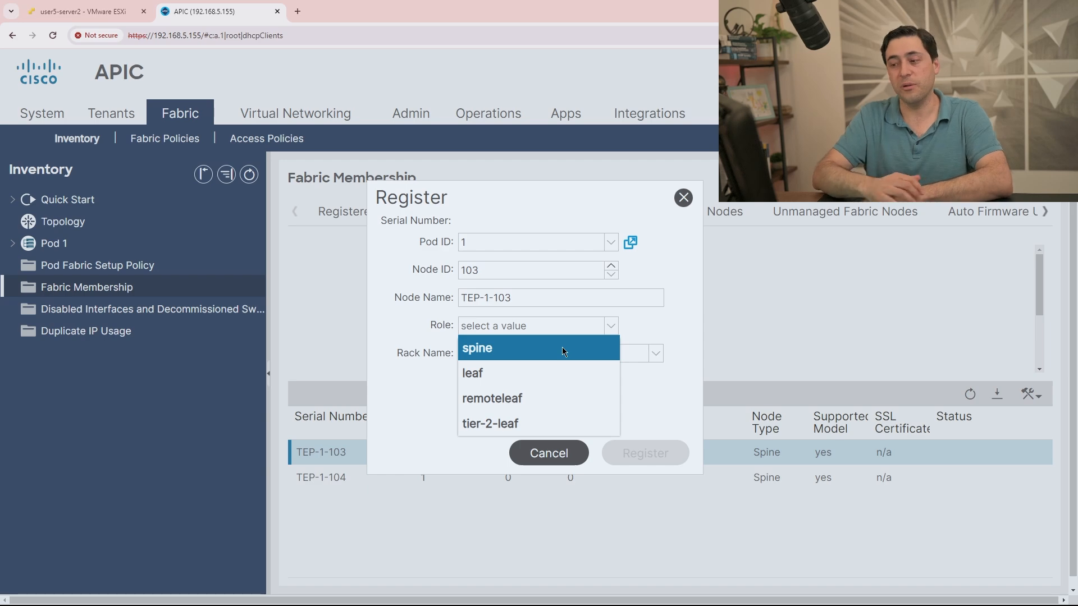
Set TEP-1-103's role to spine, submit its registration and dismiss the subscription error.
{"action": "left_click", "coordinate": [561, 347]}
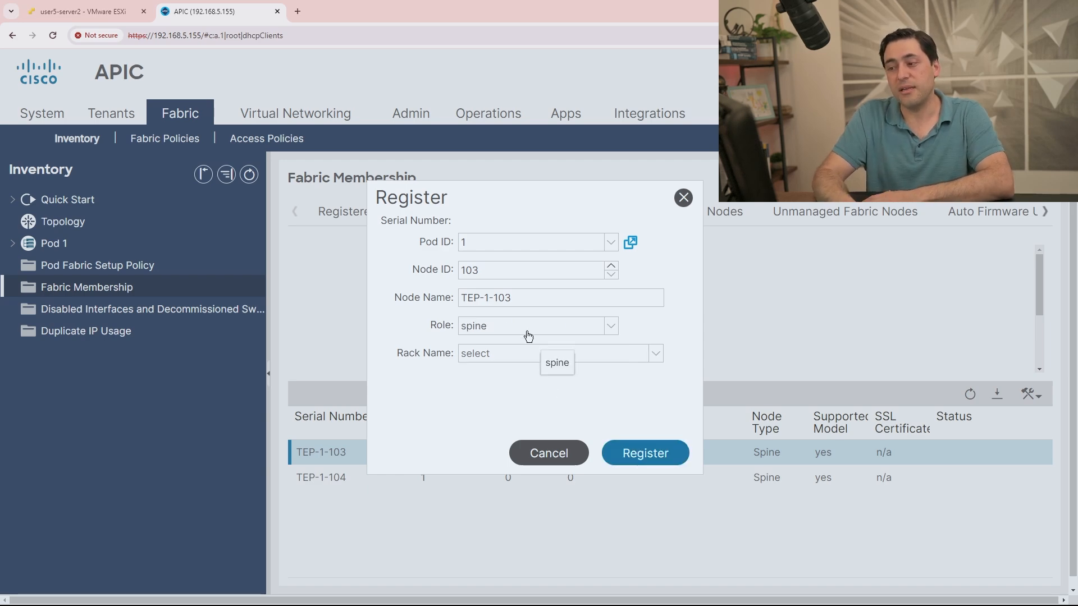
{"action": "left_click", "coordinate": [643, 463]}
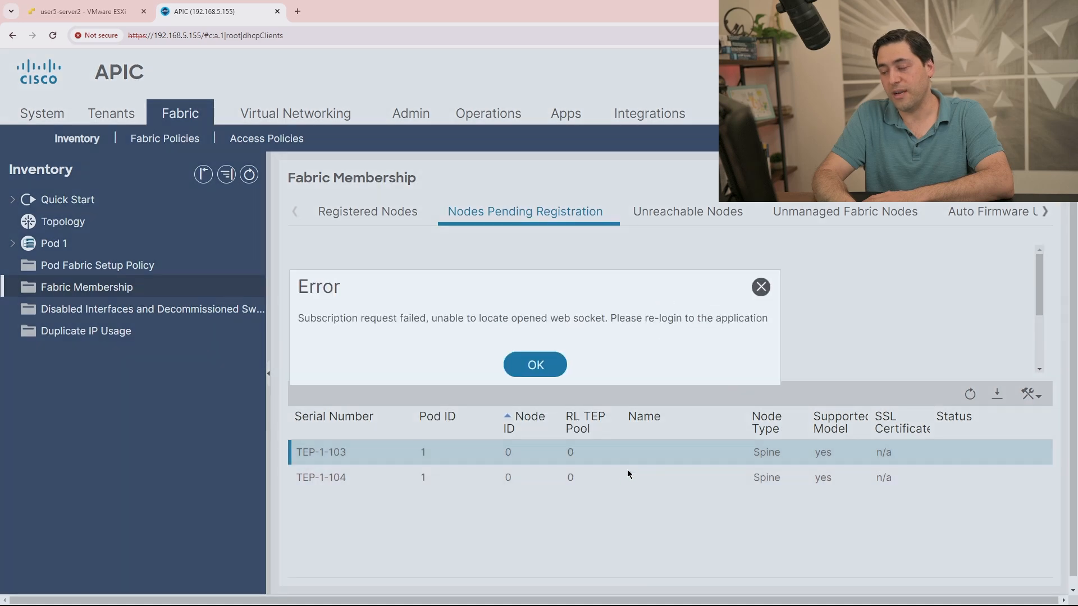
{"action": "left_click", "coordinate": [535, 365]}
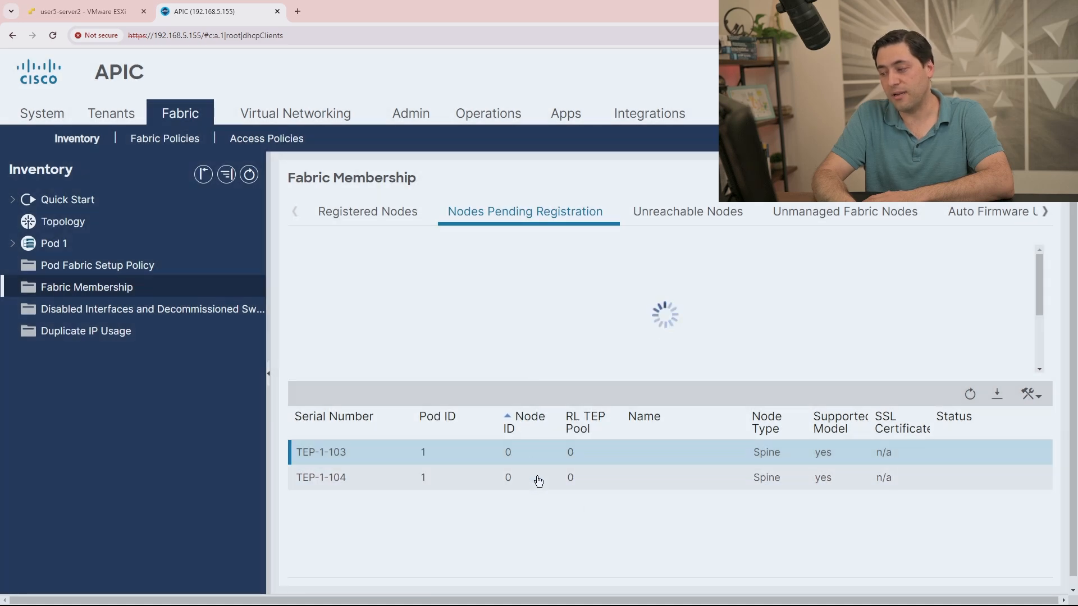
{"action": "left_click", "coordinate": [538, 481]}
Start registering TEP-1-104 with pod ID 1, node ID 104 and name TEP-1-104.
{"action": "right_click", "coordinate": [538, 480]}
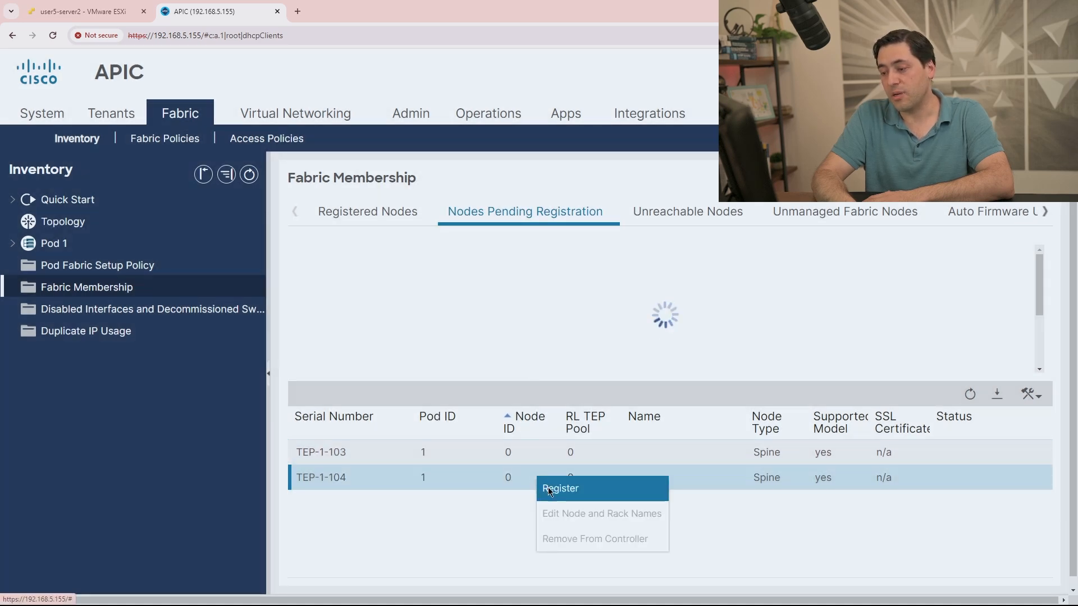
{"action": "left_click", "coordinate": [545, 487]}
{"action": "left_click", "coordinate": [527, 365]}
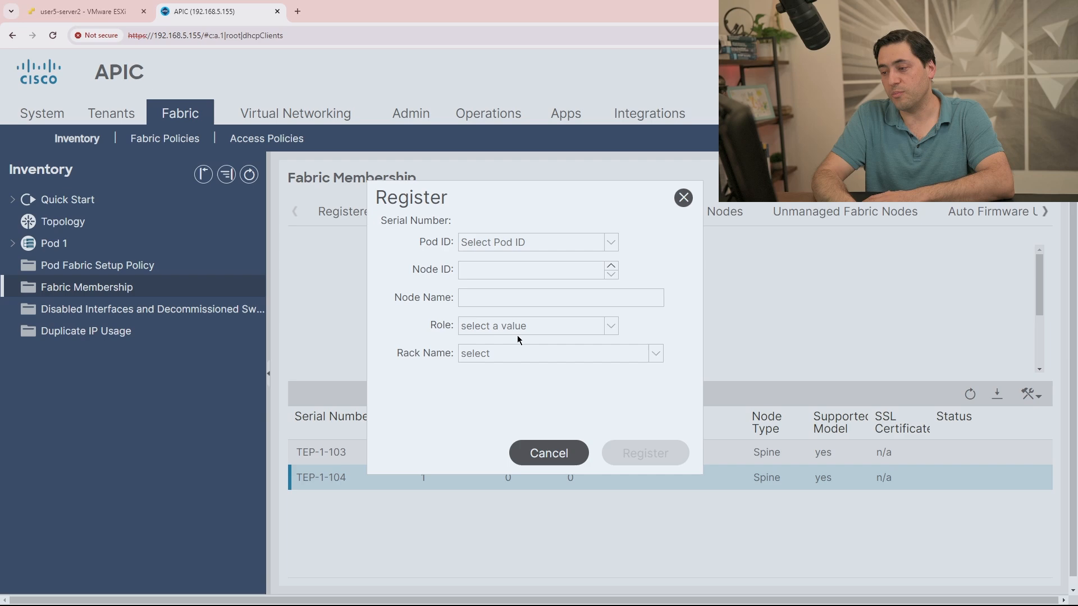
{"action": "left_click", "coordinate": [542, 243]}
{"action": "left_click", "coordinate": [537, 264]}
{"action": "left_click", "coordinate": [527, 270]}
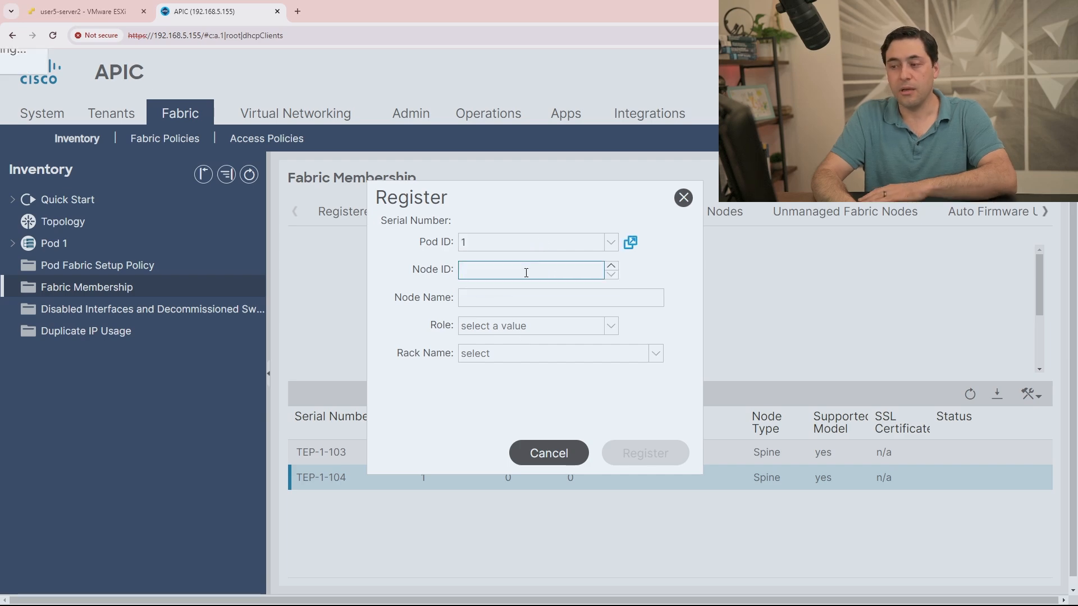
{"action": "type", "text": "104"}
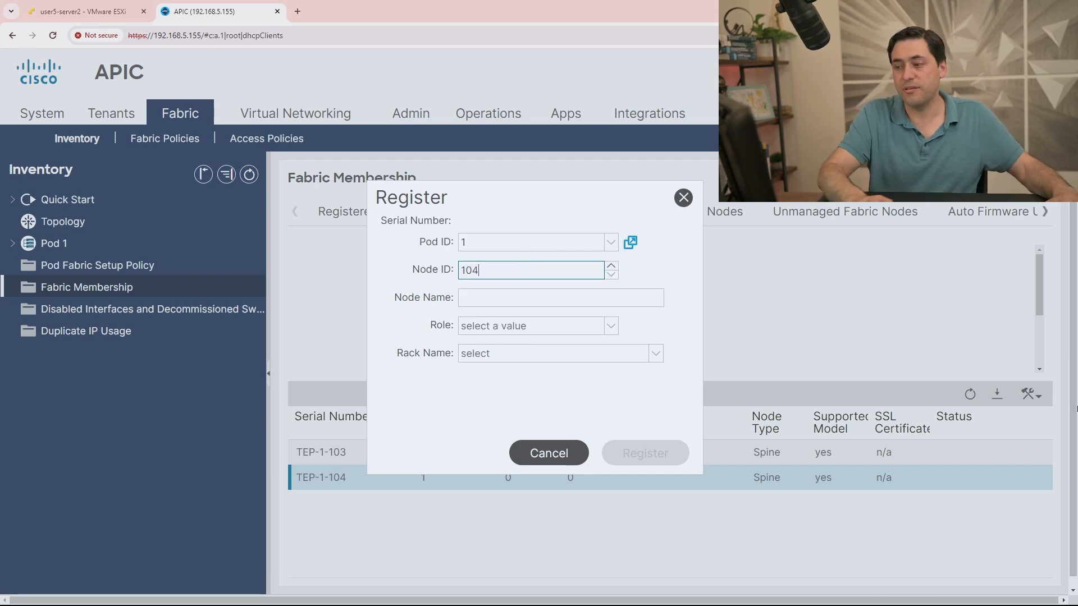
{"action": "left_click", "coordinate": [616, 299]}
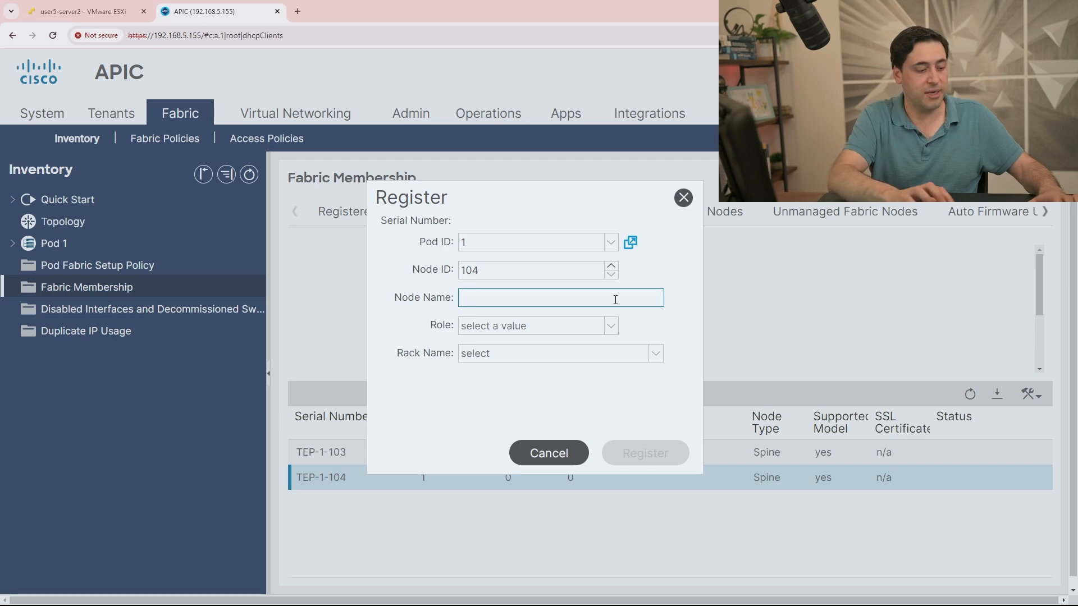
{"action": "type", "text": "TEP-1-104"}
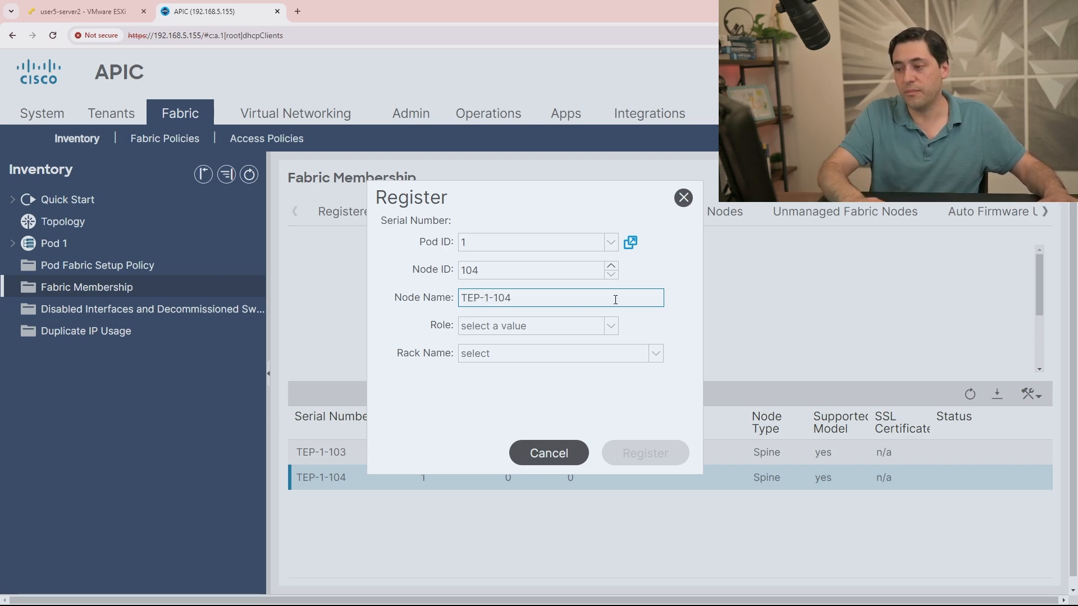
Set TEP-1-104's role to spine and submit, dismissing the recurring subscription errors after a refresh.
{"action": "left_click", "coordinate": [588, 327]}
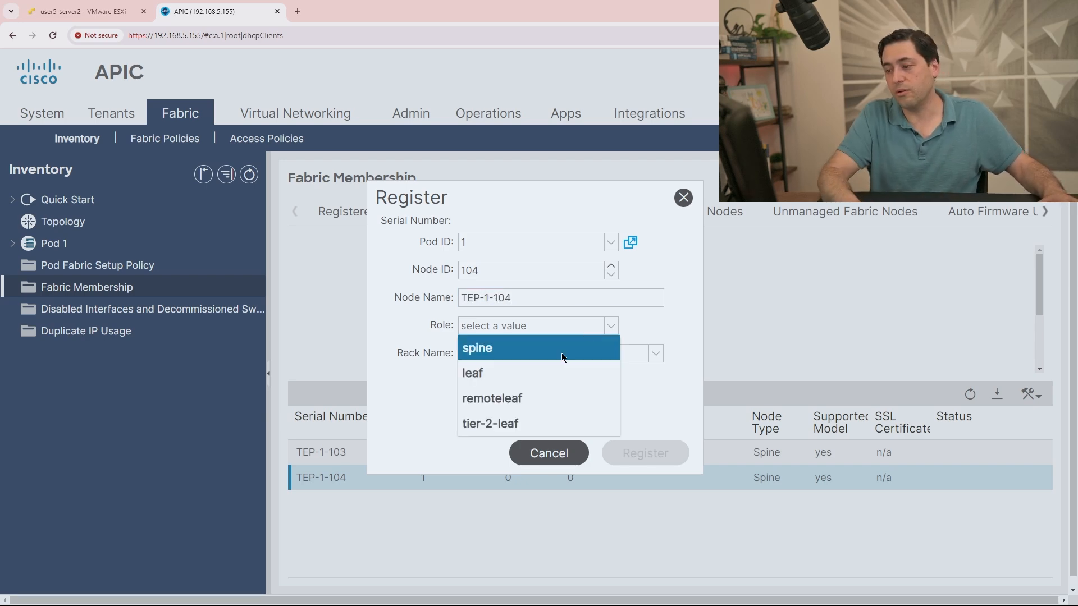
{"action": "left_click", "coordinate": [562, 349]}
{"action": "left_click", "coordinate": [657, 458]}
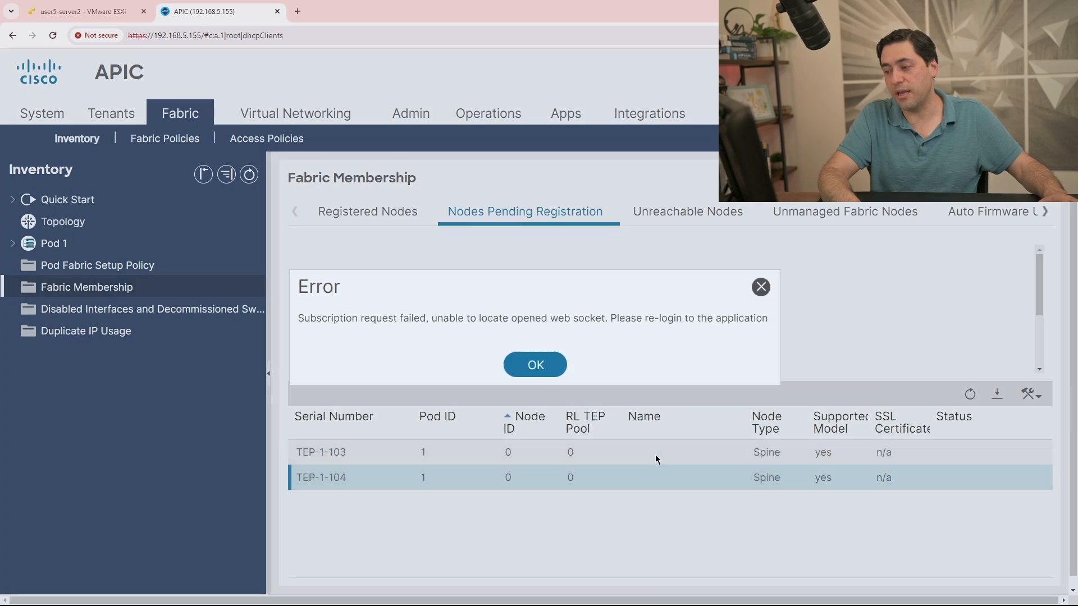
{"action": "left_click", "coordinate": [528, 362]}
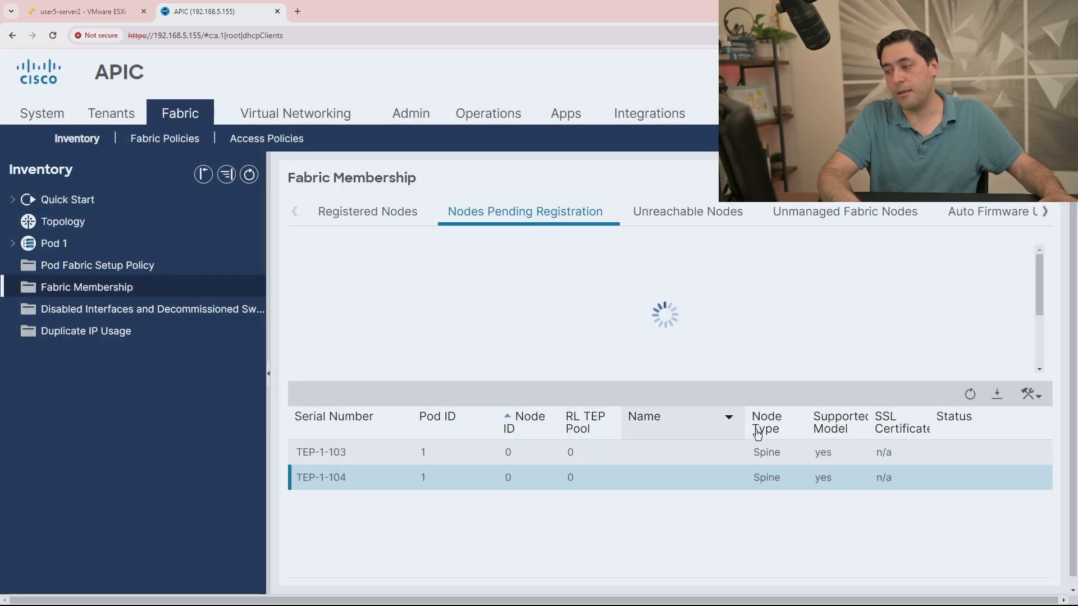
{"action": "left_click", "coordinate": [969, 395]}
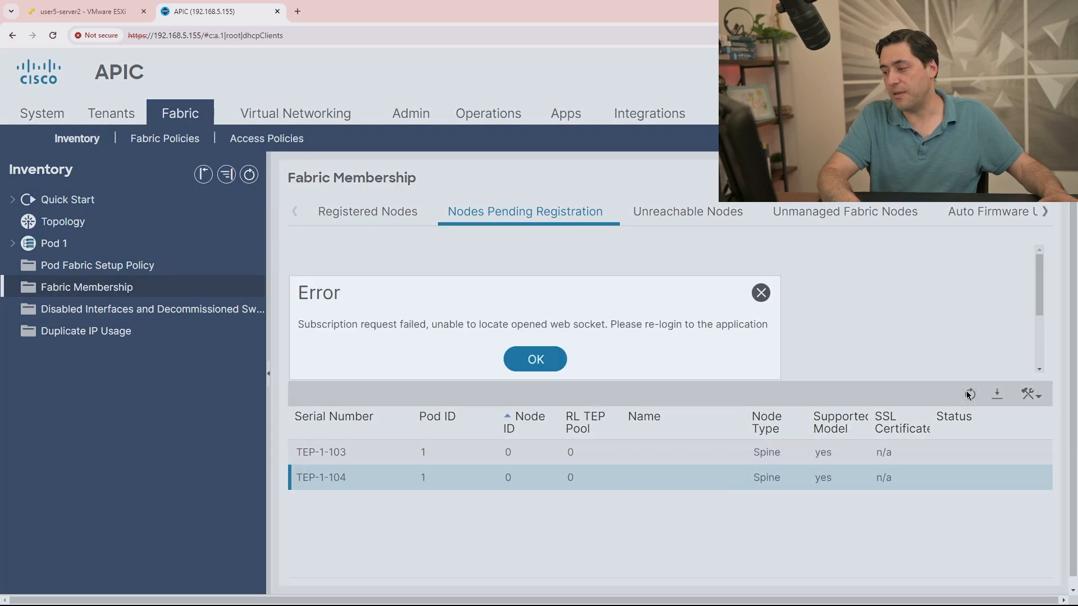
{"action": "left_click", "coordinate": [533, 359]}
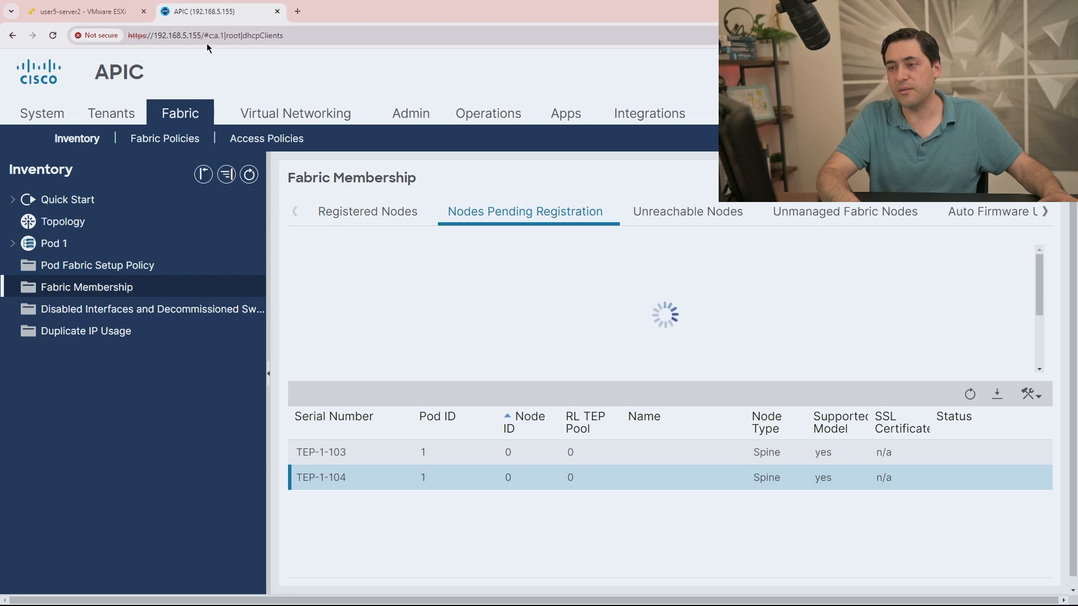
{"action": "left_click_drag", "start_coordinate": [204, 35], "coordinate": [338, 34]}
{"action": "key", "text": "BackSpace"}
{"action": "key", "text": "Return"}
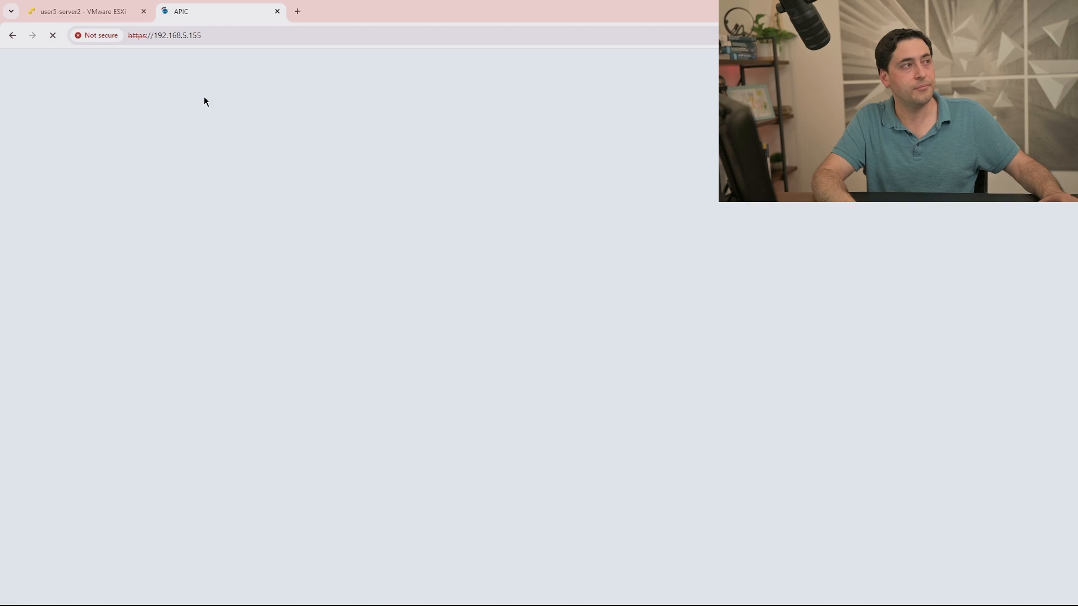
{"action": "left_click", "coordinate": [210, 41]}
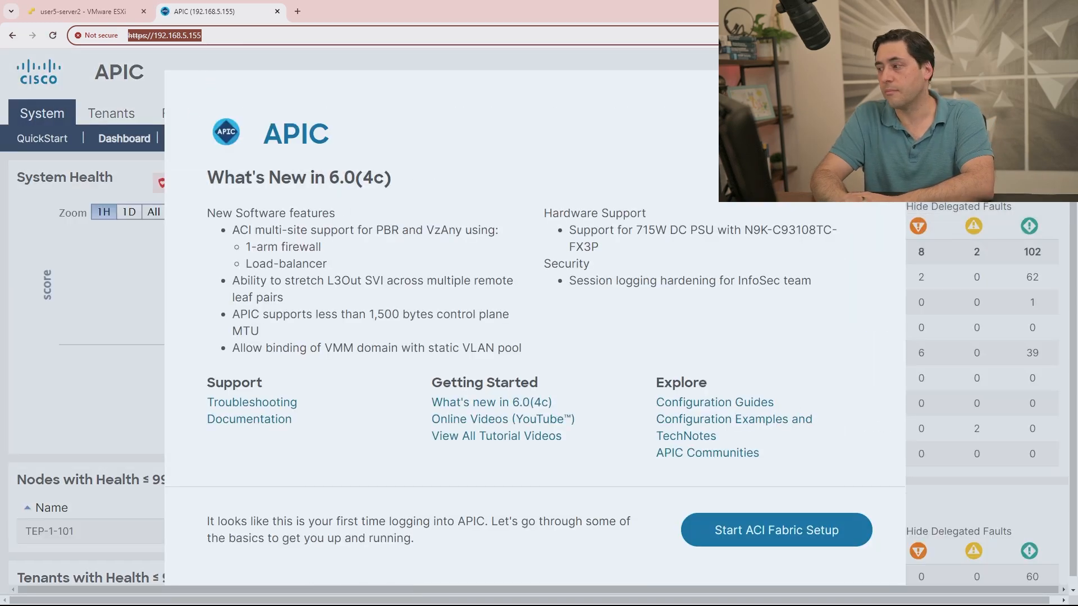
Close What's New and show Fabric Membership's Nodes Pending Registration list.
{"action": "left_click", "coordinate": [884, 91]}
{"action": "left_click", "coordinate": [193, 116]}
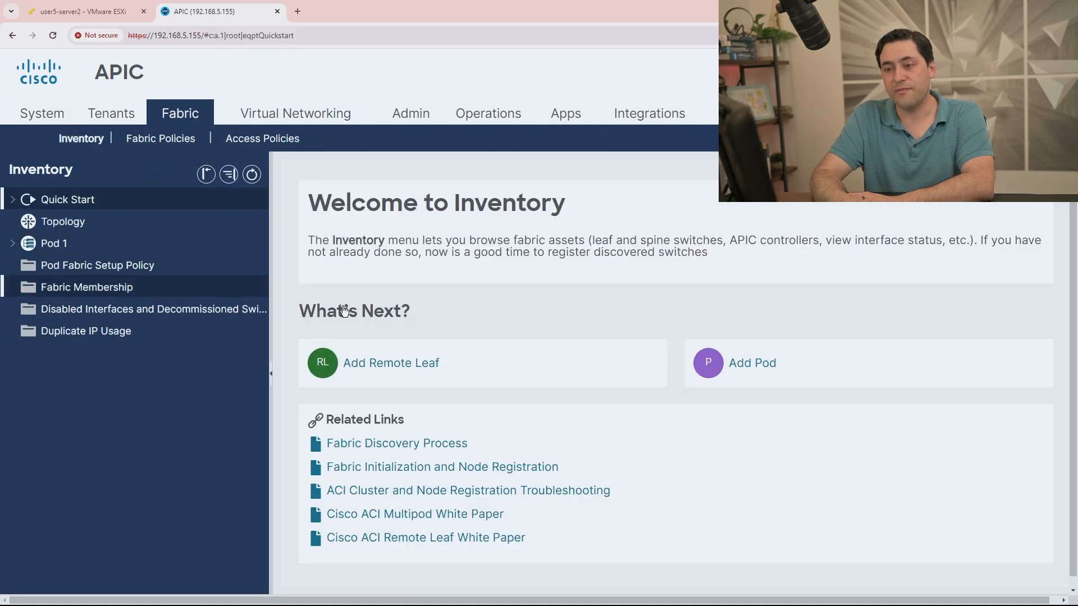
{"action": "left_click", "coordinate": [130, 283]}
{"action": "left_click", "coordinate": [505, 224]}
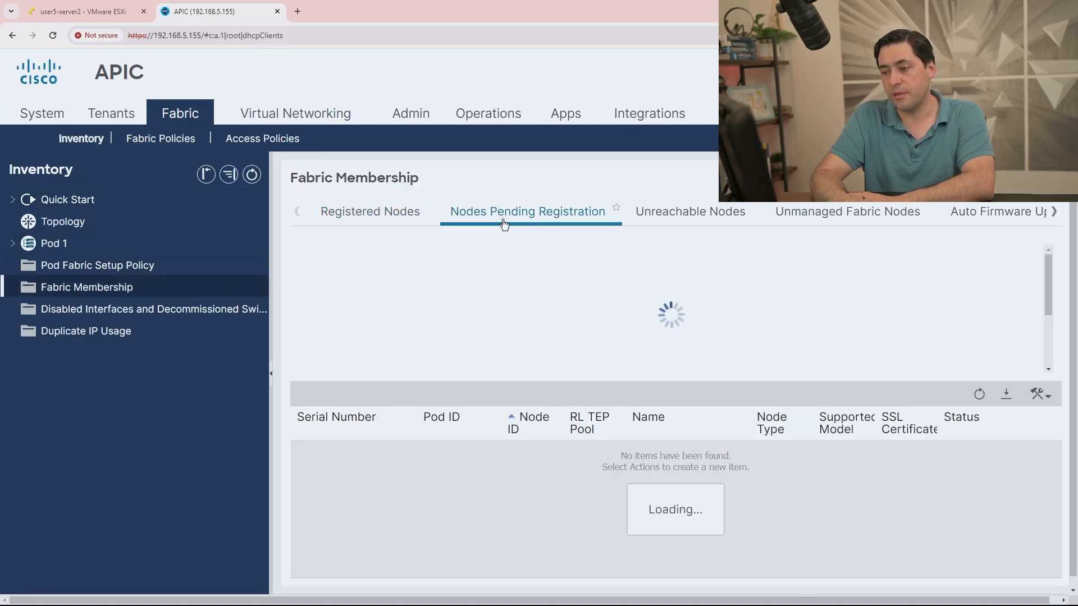
Register spine TEP-1-103 again with node ID 103 and node name TEP-1-103.
{"action": "right_click", "coordinate": [650, 442]}
{"action": "left_click", "coordinate": [645, 457]}
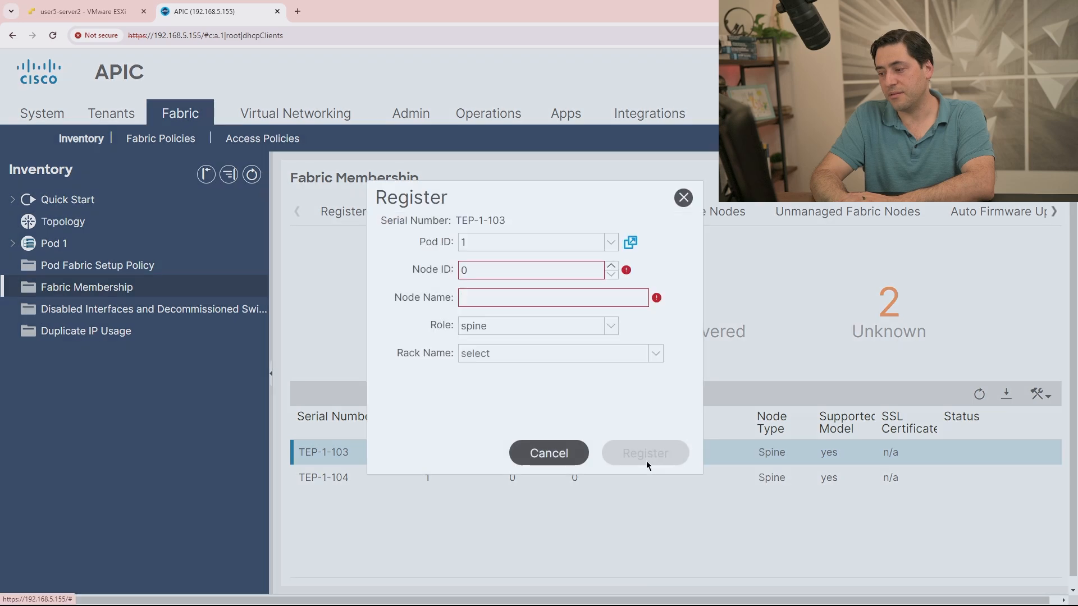
{"action": "left_click_drag", "start_coordinate": [544, 270], "coordinate": [423, 269]}
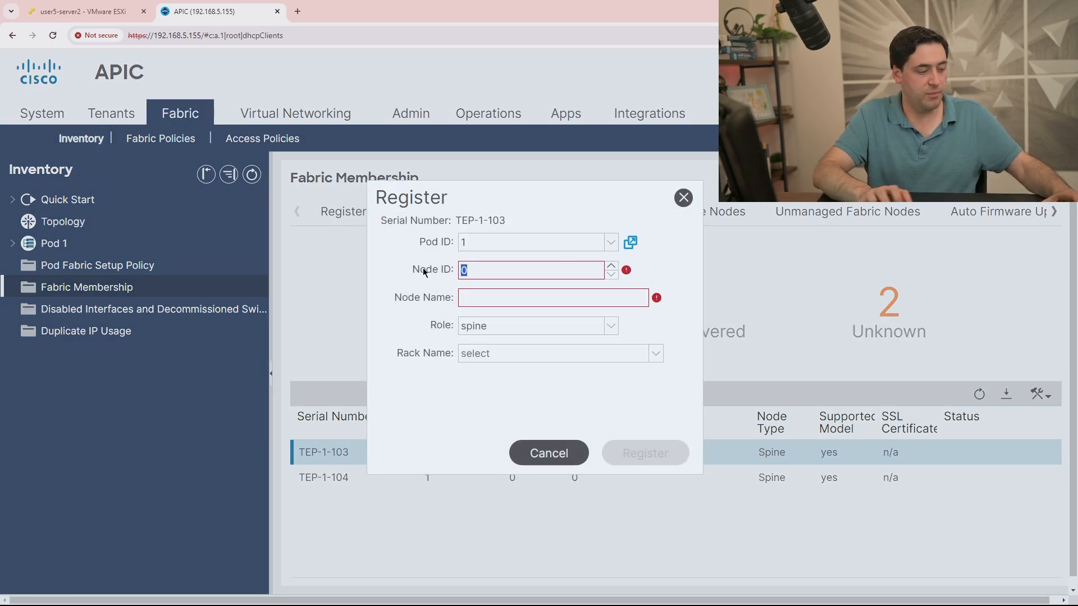
{"action": "type", "text": "103"}
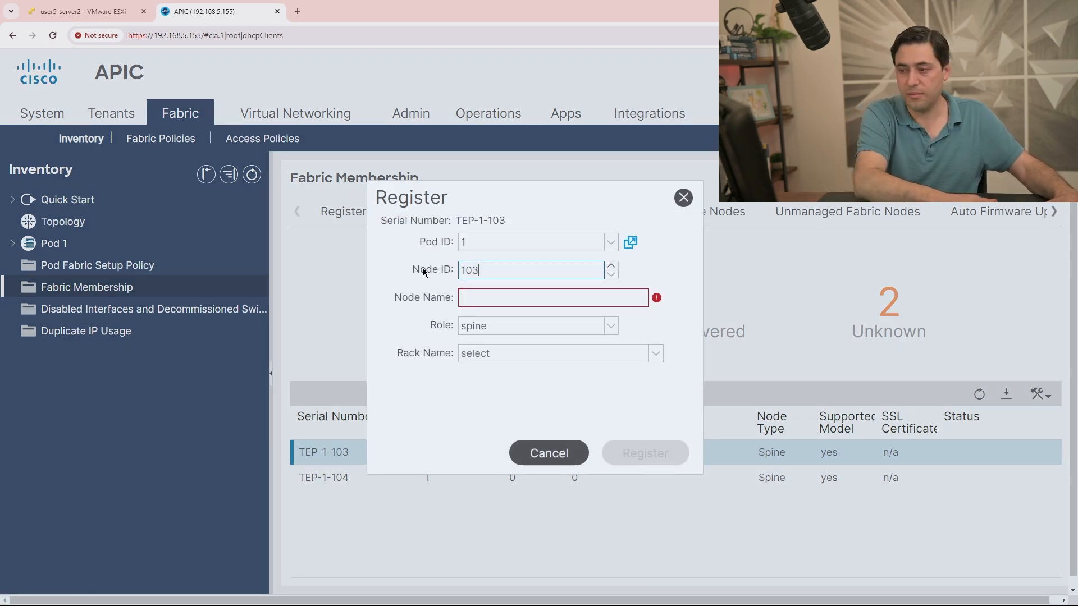
{"action": "left_click", "coordinate": [480, 297]}
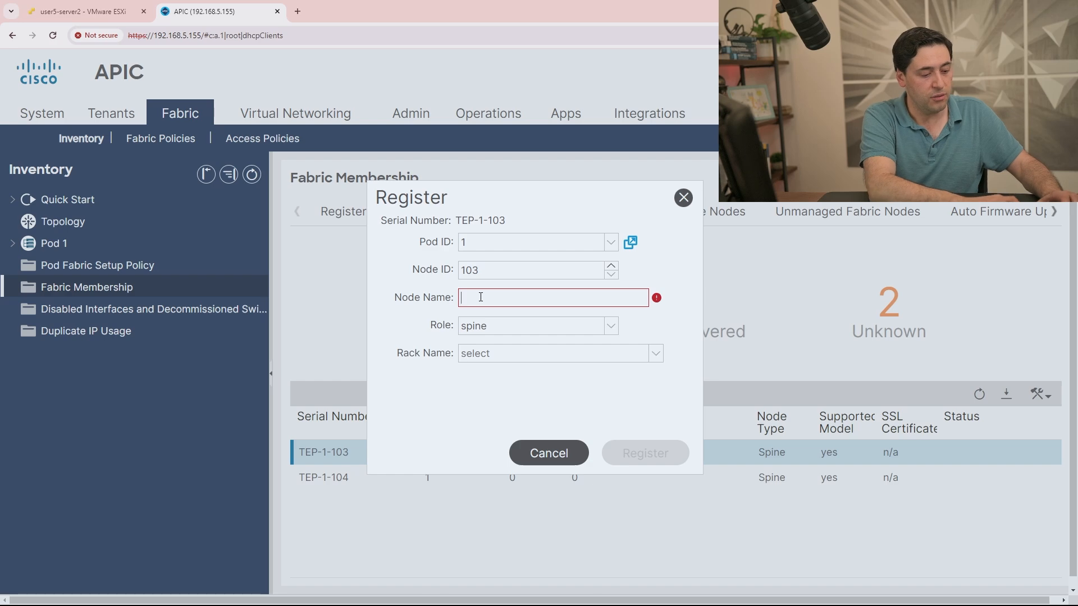
{"action": "type", "text": "TEP-1-103"}
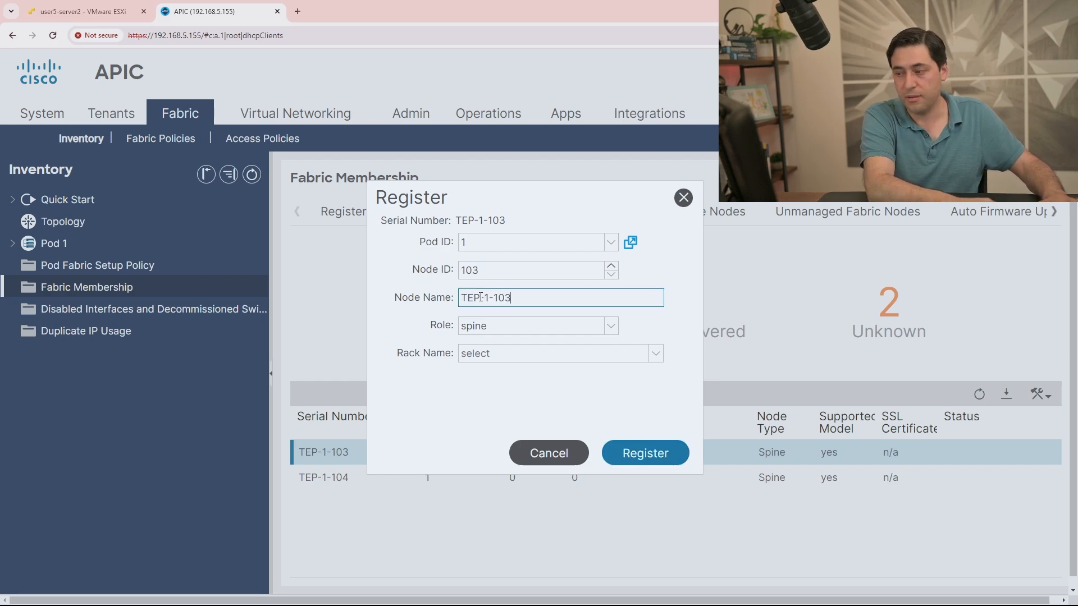
{"action": "key", "text": "Tab"}
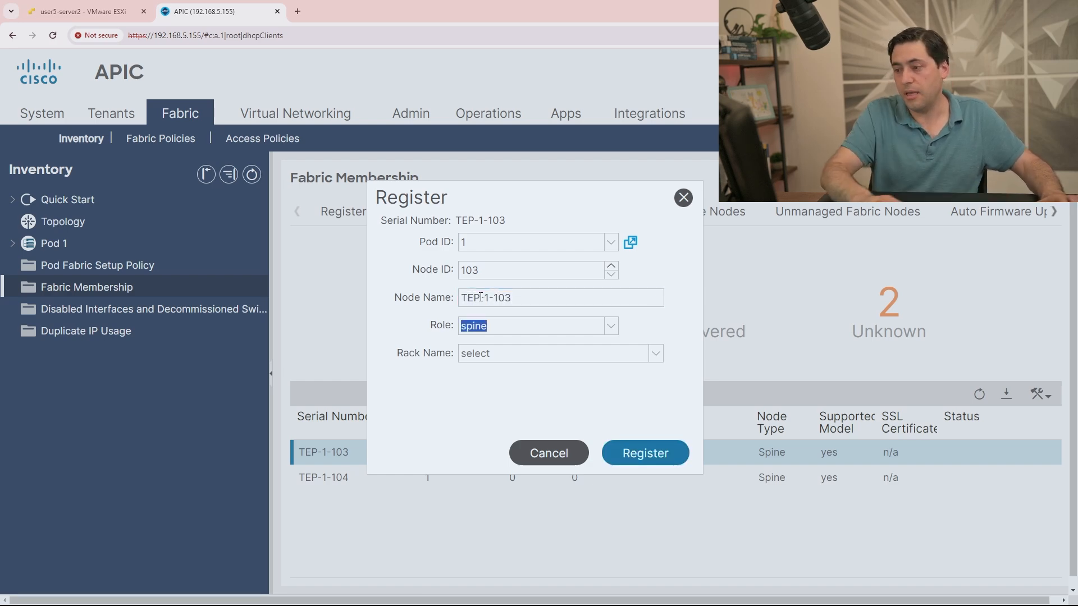
{"action": "left_click", "coordinate": [644, 450]}
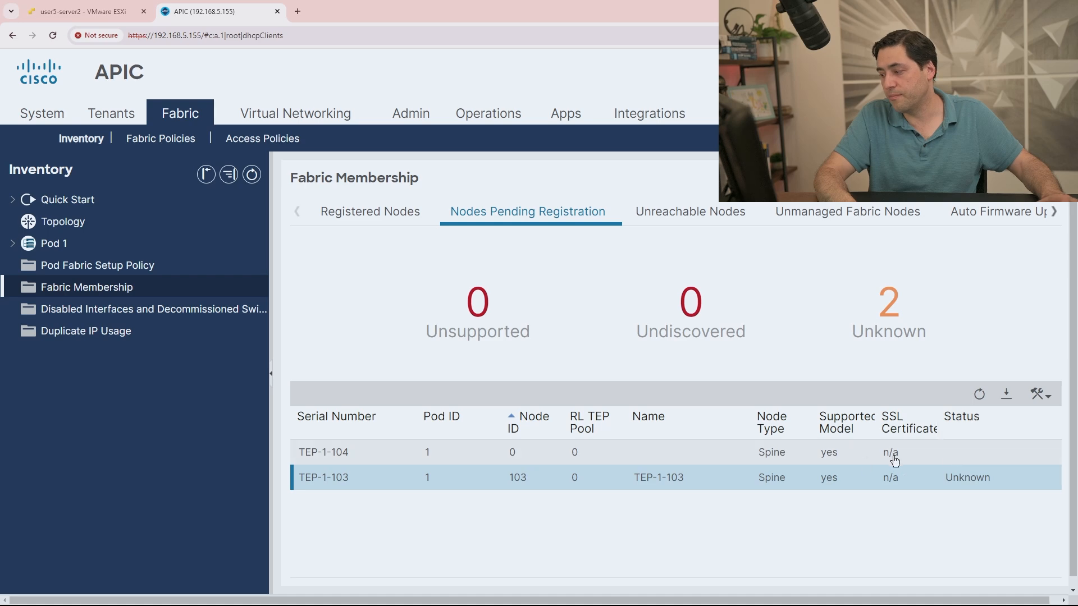
Register TEP-1-104 as node 104 named TEP-1-104, then view the Registered Nodes list.
{"action": "right_click", "coordinate": [631, 457]}
{"action": "left_click", "coordinate": [640, 468]}
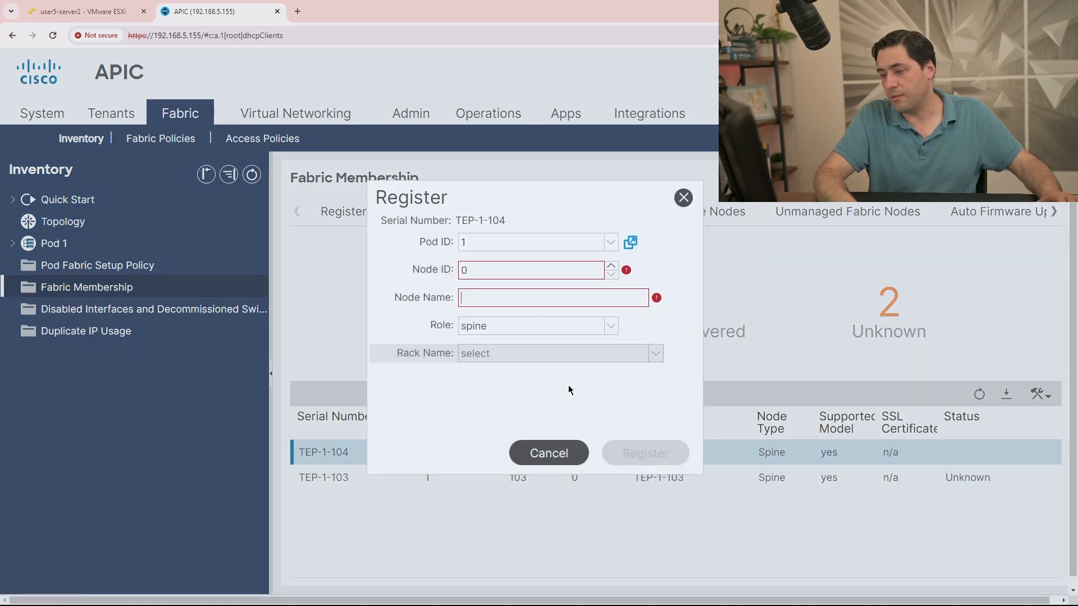
{"action": "left_click_drag", "start_coordinate": [488, 270], "coordinate": [433, 270]}
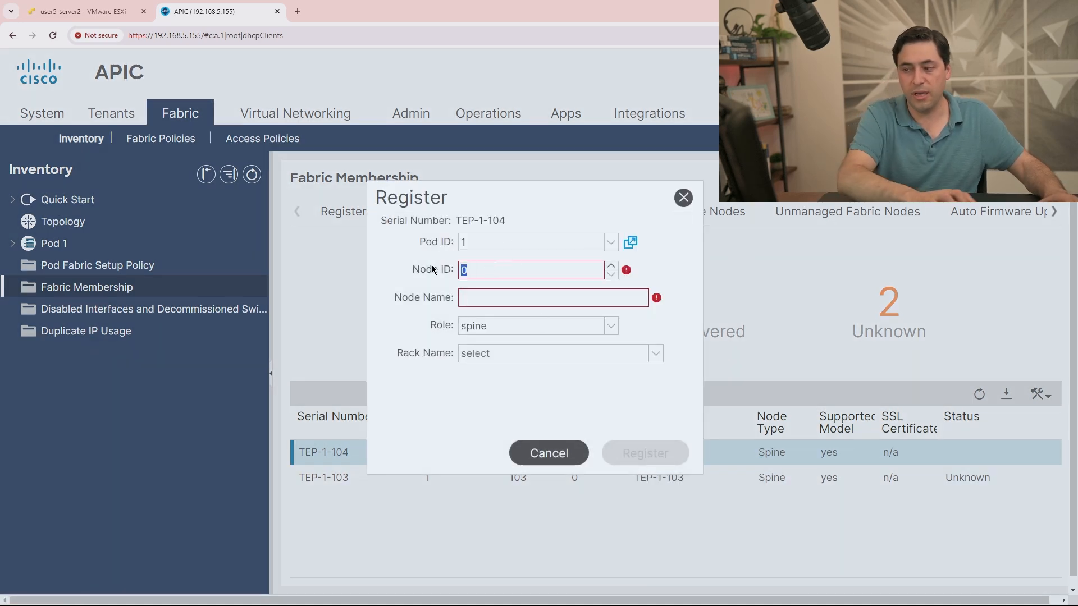
{"action": "type", "text": "104"}
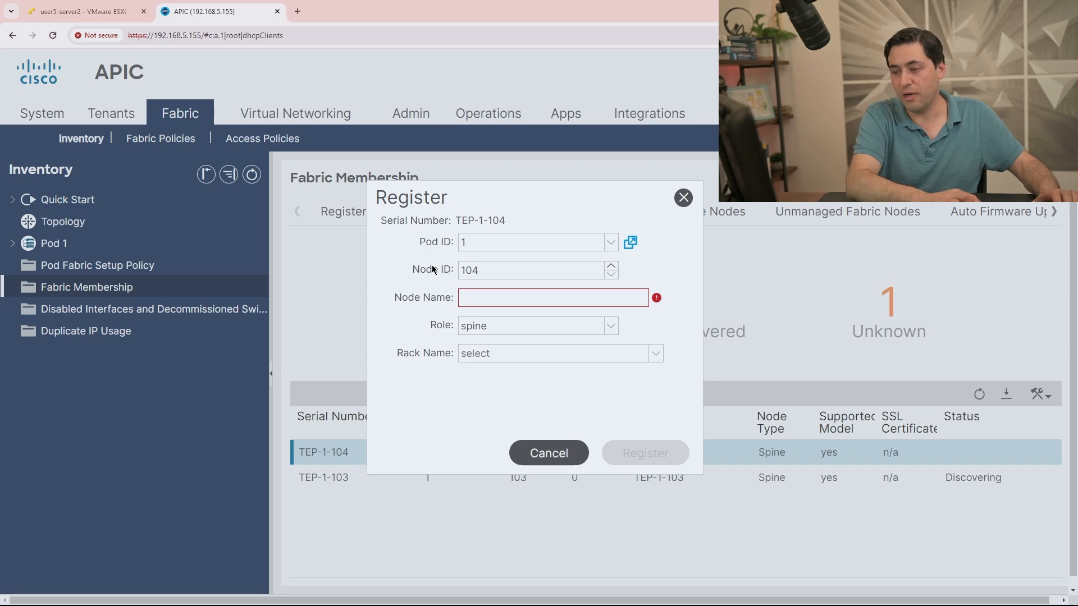
{"action": "key", "text": "Tab"}
{"action": "type", "text": "TEP-1-104"}
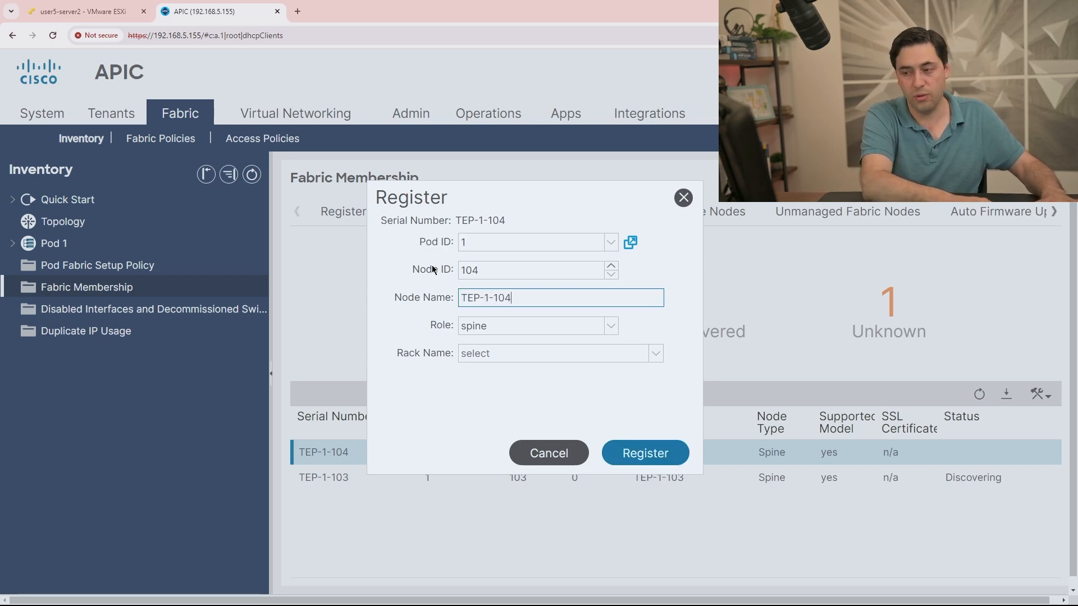
{"action": "left_click", "coordinate": [644, 453]}
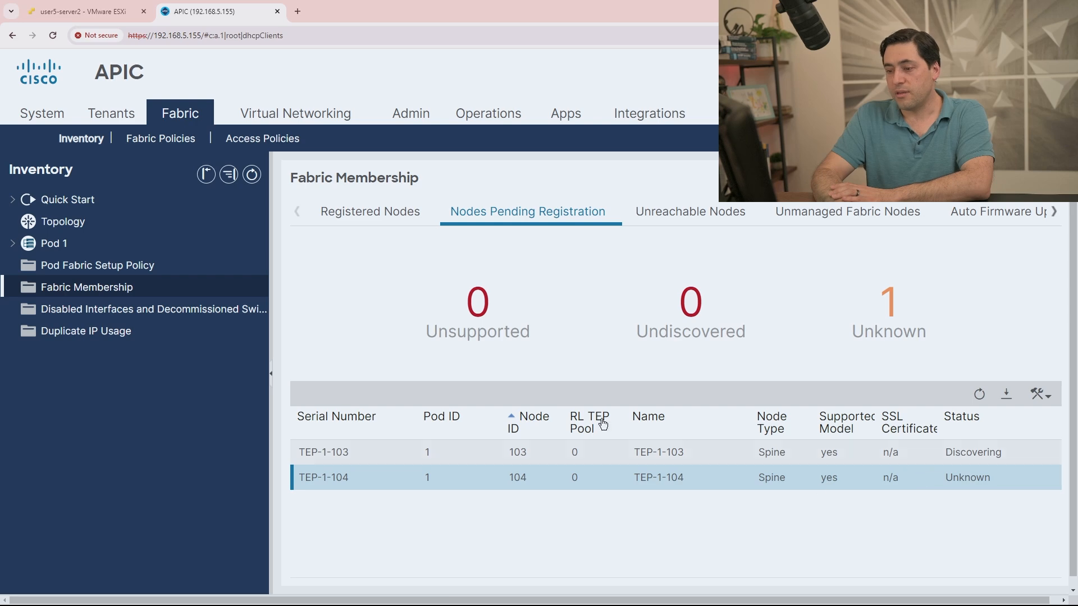
{"action": "left_click", "coordinate": [370, 212]}
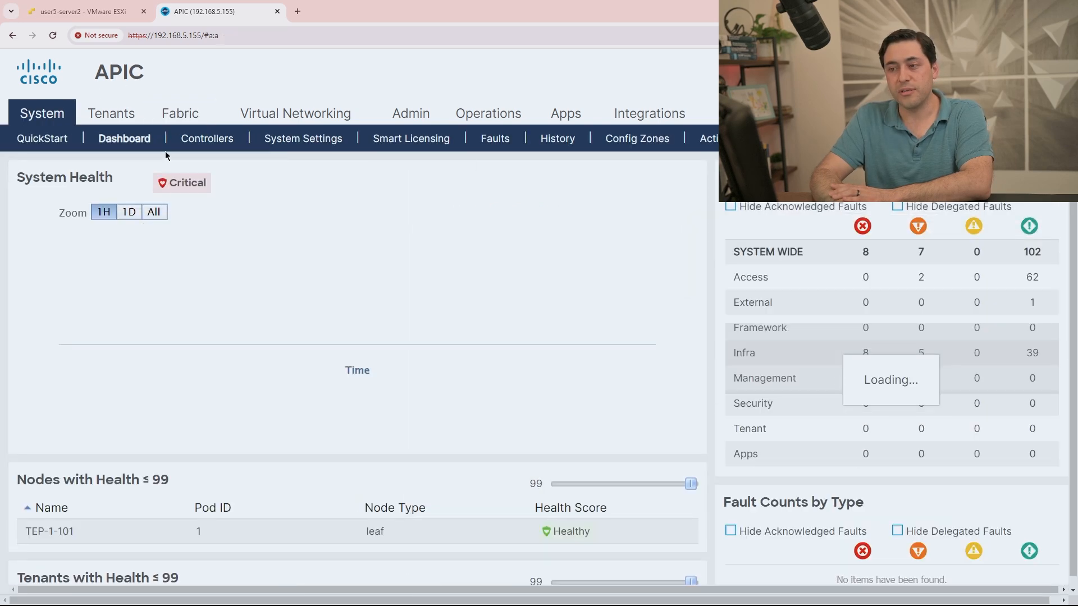
Open DC1-APIC1 (Node-1) under System > Controllers and check its General properties and IP settings.
{"action": "left_click", "coordinate": [191, 141]}
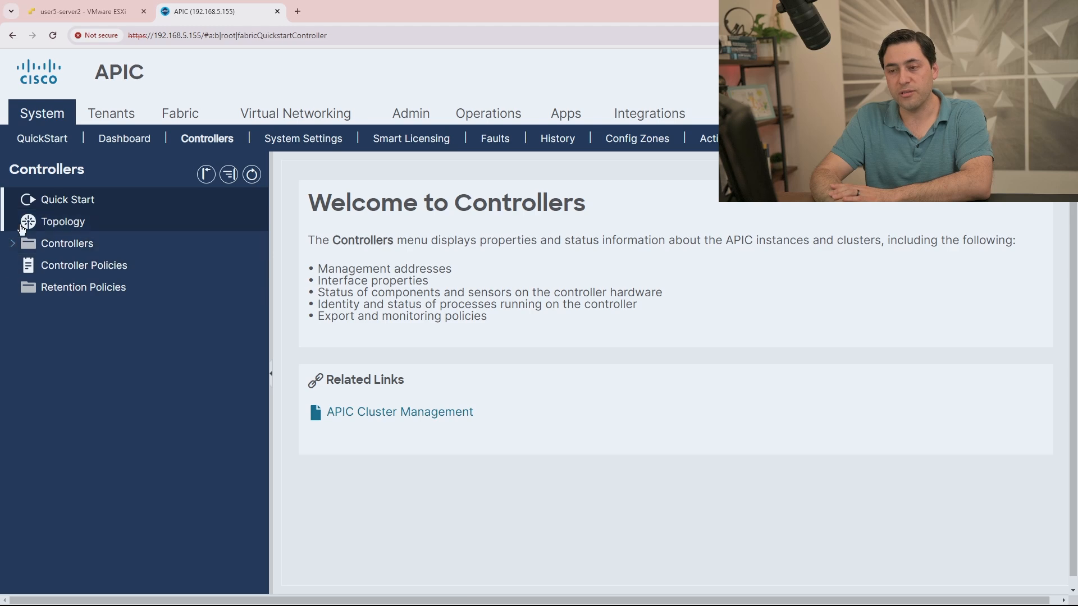
{"action": "left_click", "coordinate": [12, 245]}
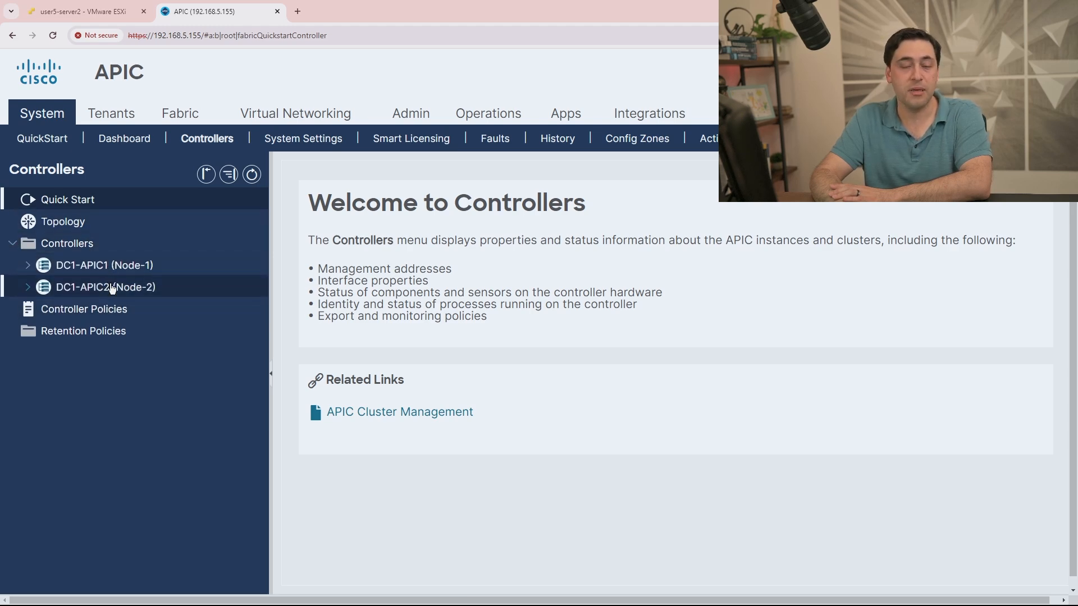
{"action": "left_click", "coordinate": [25, 266]}
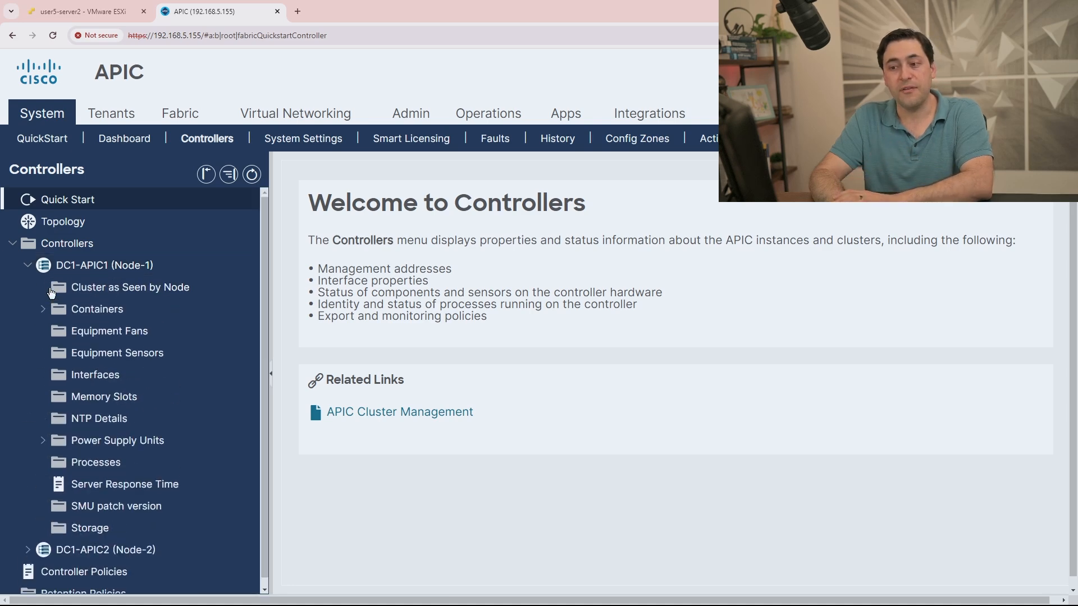
{"action": "left_click", "coordinate": [98, 290]}
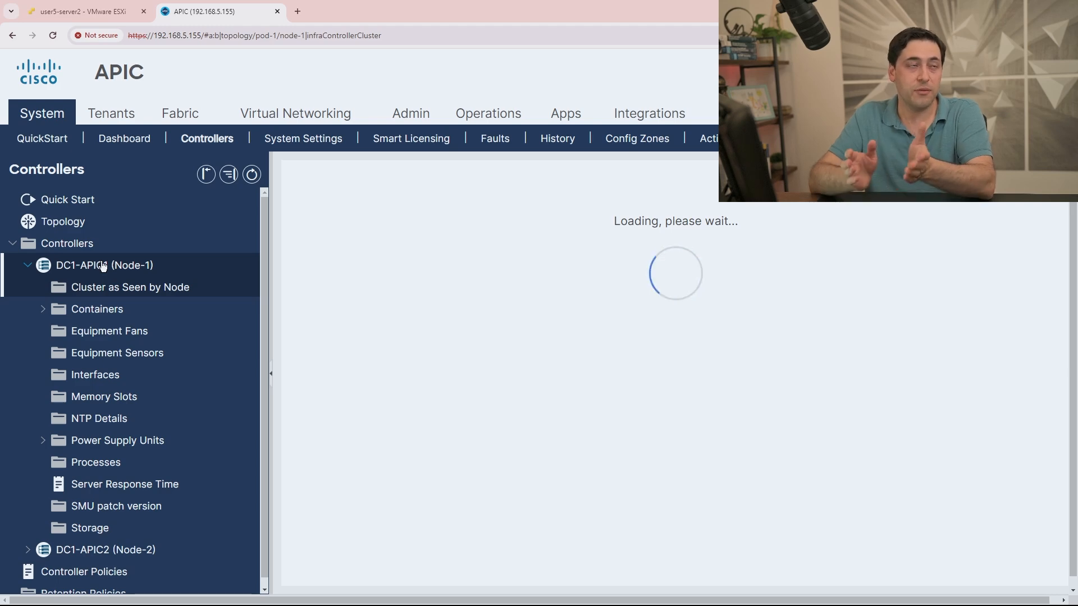
{"action": "left_click", "coordinate": [103, 265]}
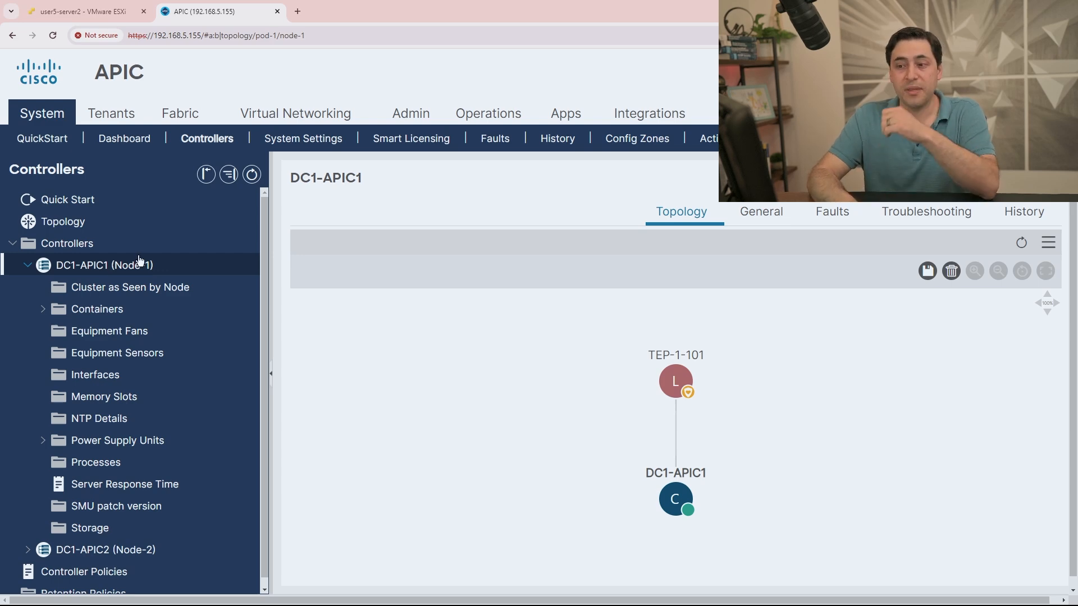
{"action": "left_click", "coordinate": [753, 216]}
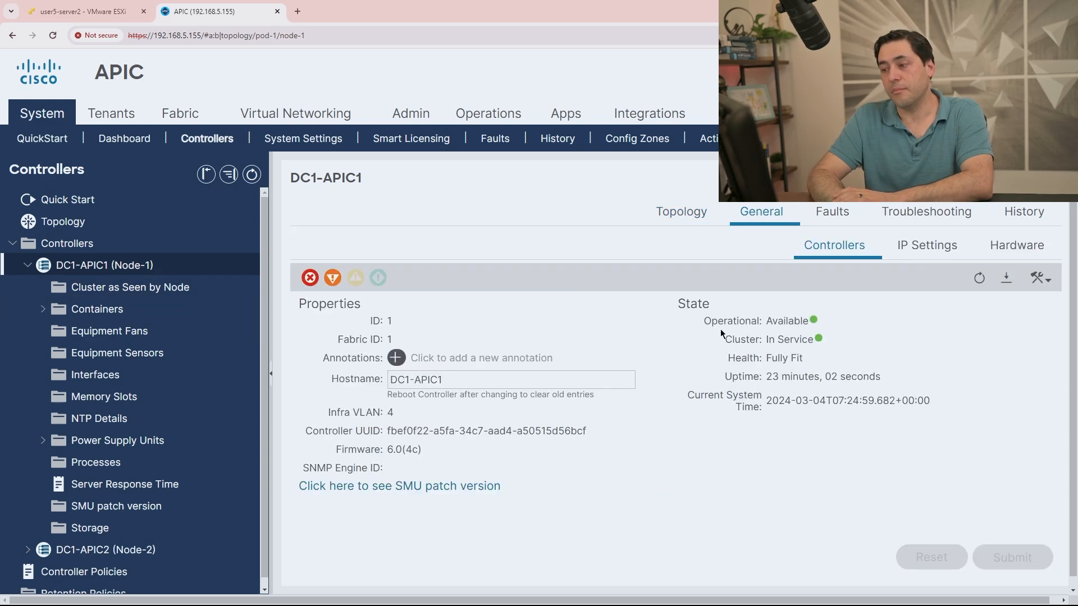
{"action": "left_click", "coordinate": [920, 247]}
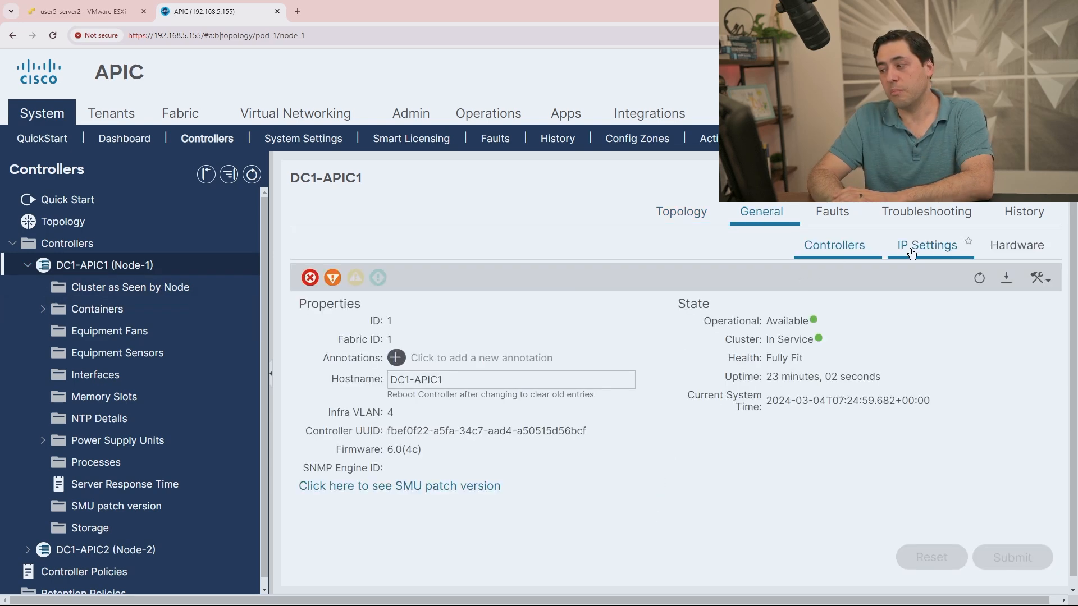
{"action": "left_click", "coordinate": [844, 258]}
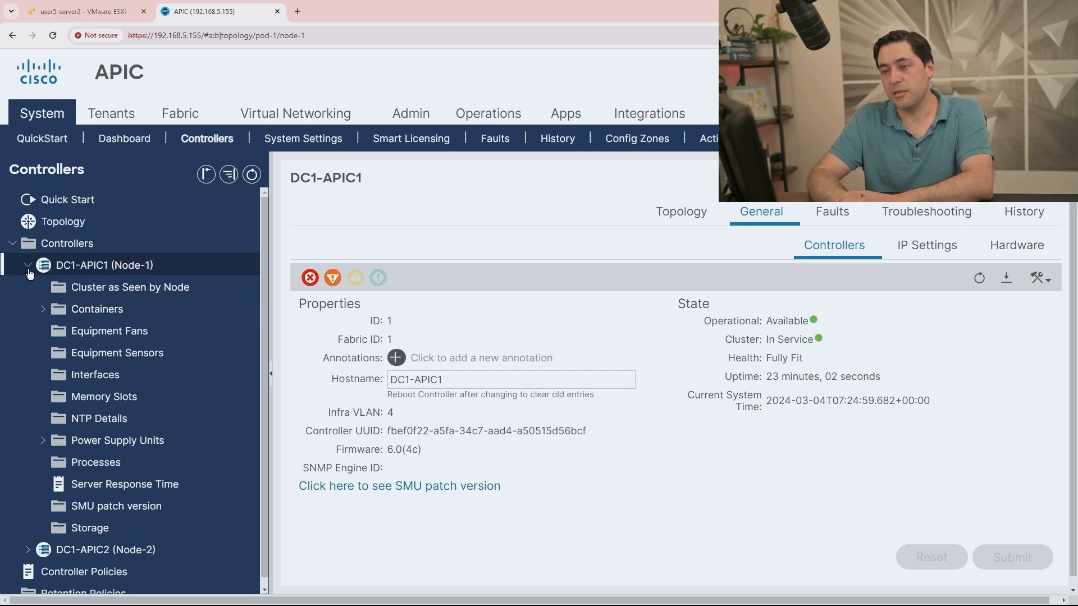
Review the Active Controllers table showing DC1-APIC1 and DC1-APIC2 Available and Fully Fit.
{"action": "left_click", "coordinate": [13, 244]}
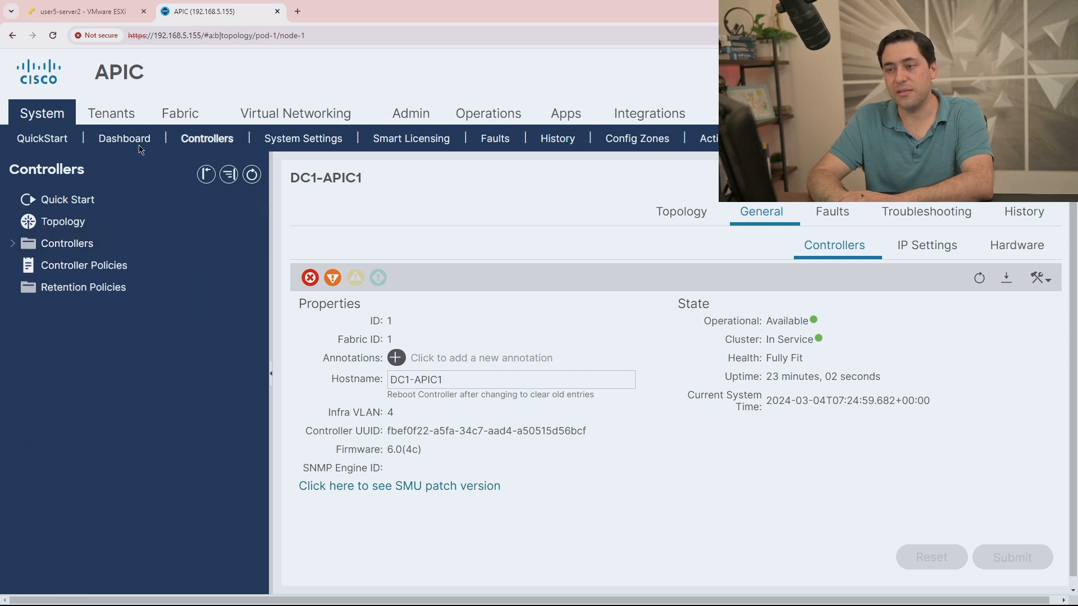
{"action": "left_click", "coordinate": [171, 118]}
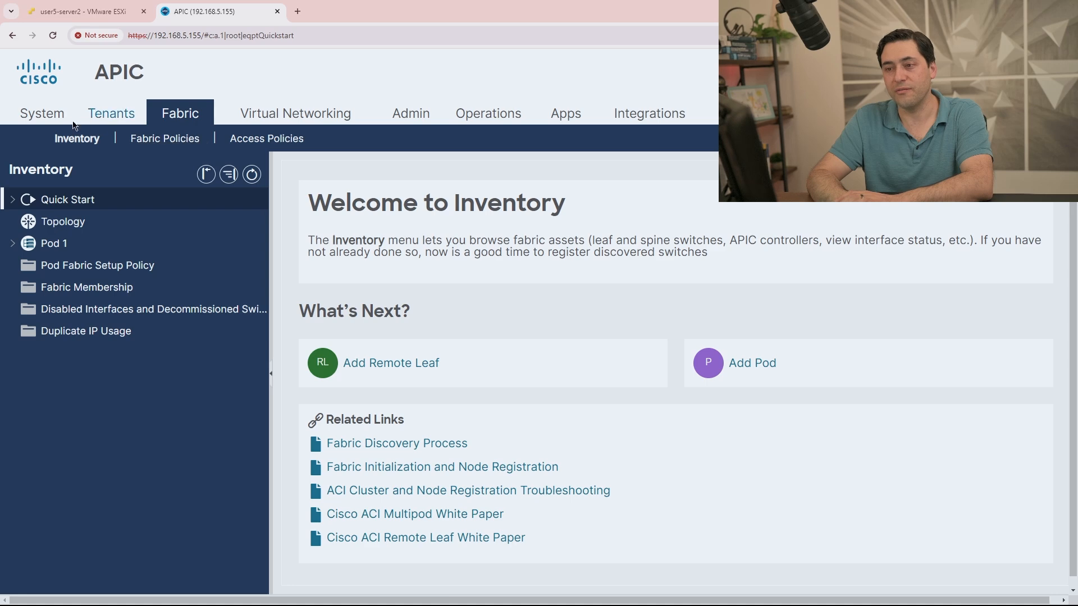
{"action": "left_click", "coordinate": [51, 120]}
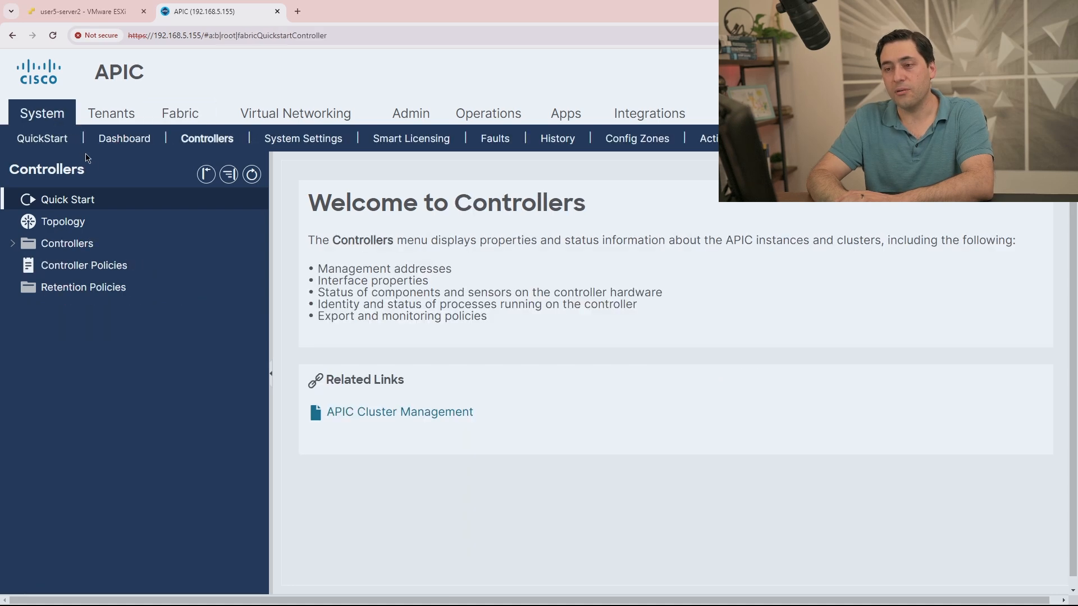
{"action": "left_click", "coordinate": [13, 243]}
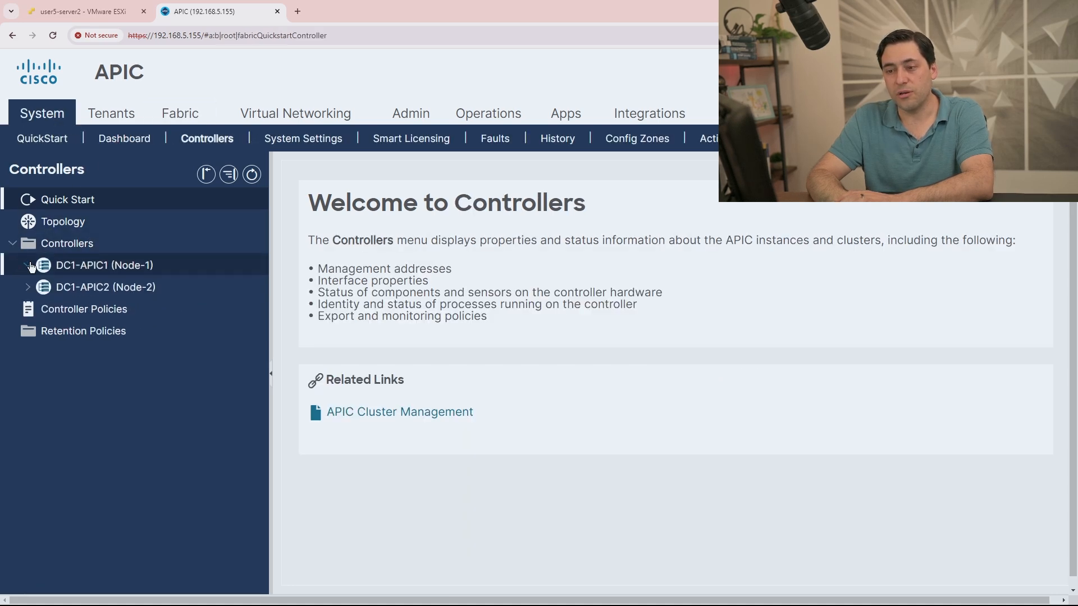
{"action": "left_click", "coordinate": [28, 265]}
{"action": "left_click", "coordinate": [76, 291]}
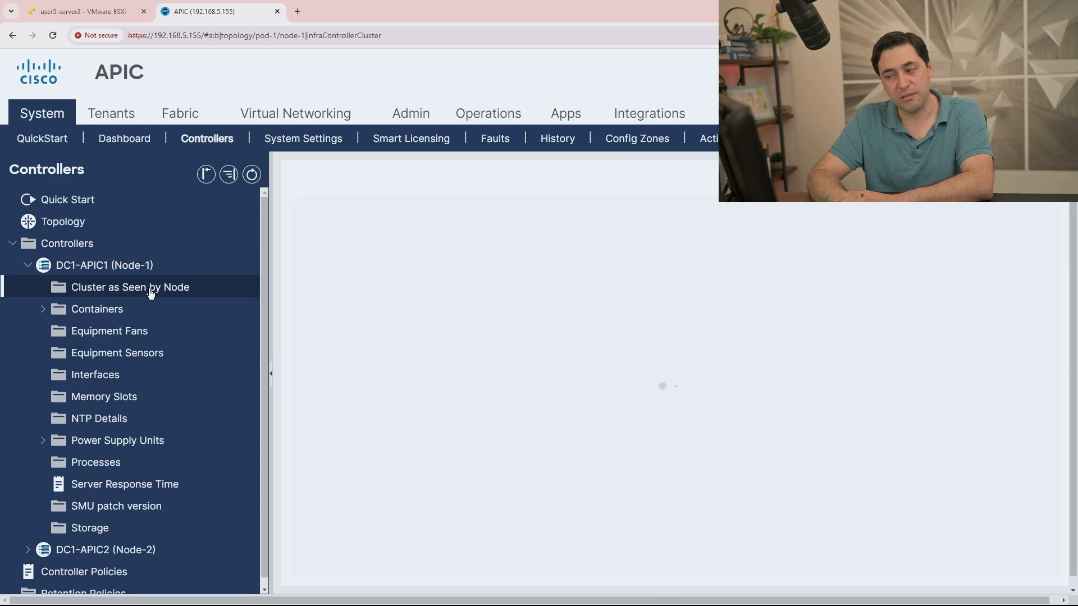
{"action": "scroll", "coordinate": [618, 336], "scroll_direction": "down", "scroll_amount": 5}
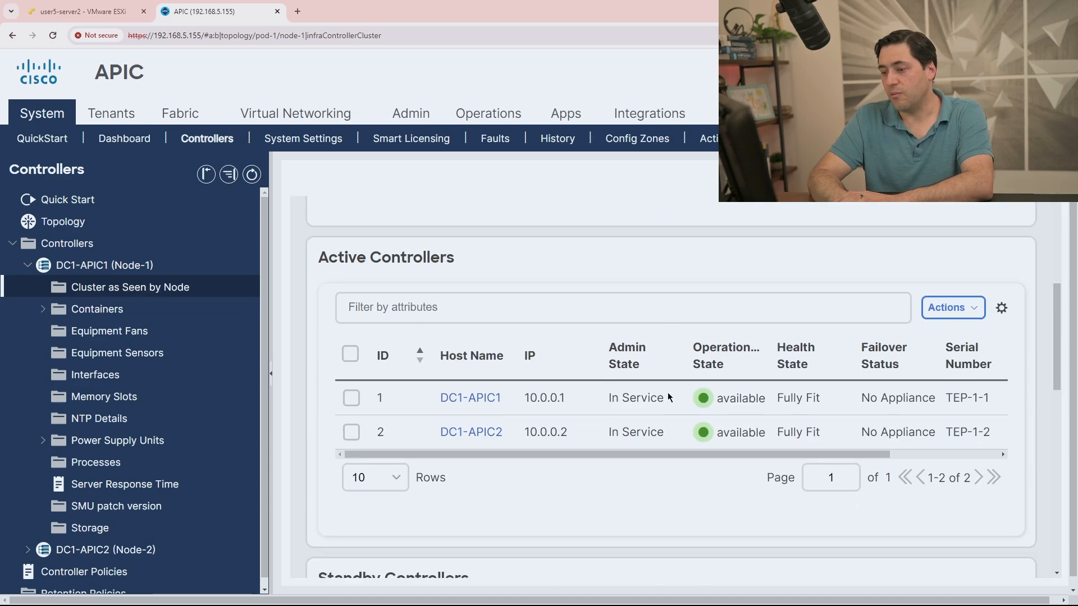
{"action": "left_click_drag", "start_coordinate": [780, 403], "coordinate": [825, 405]}
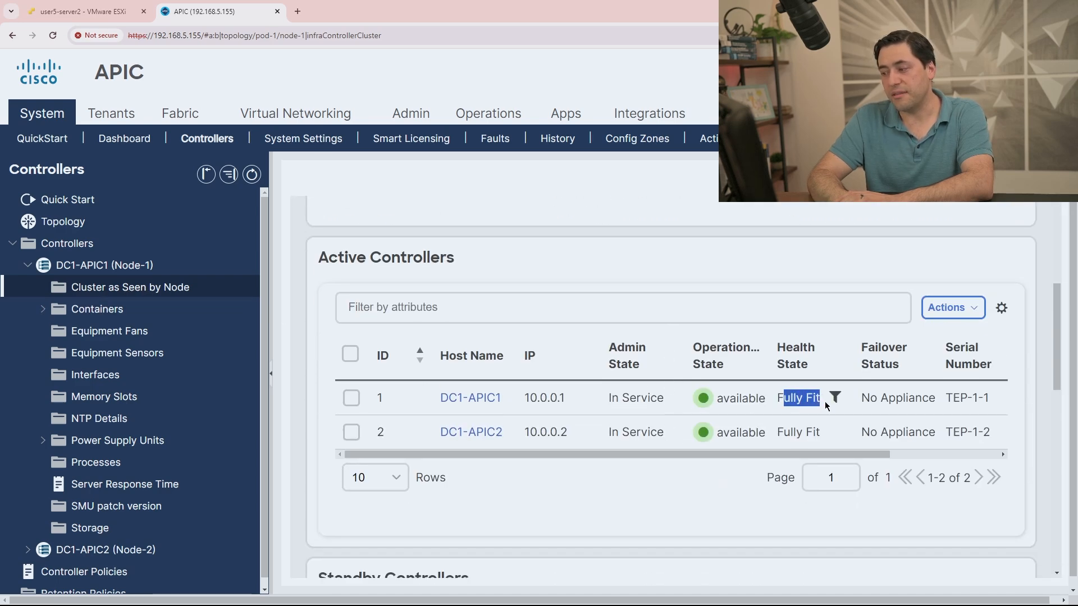
{"action": "left_click", "coordinate": [817, 401]}
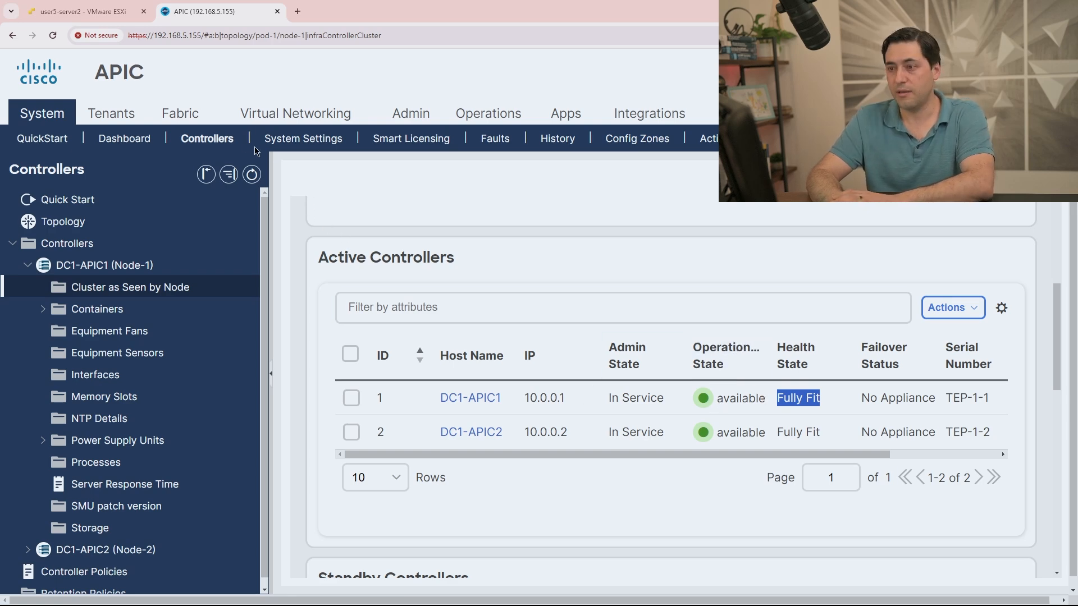
{"action": "left_click", "coordinate": [180, 113]}
Submit pending leaf TEP-1-102 as node 102, mistakenly named TEP-1-103, and dismiss the duplicate-name error.
{"action": "left_click", "coordinate": [60, 287]}
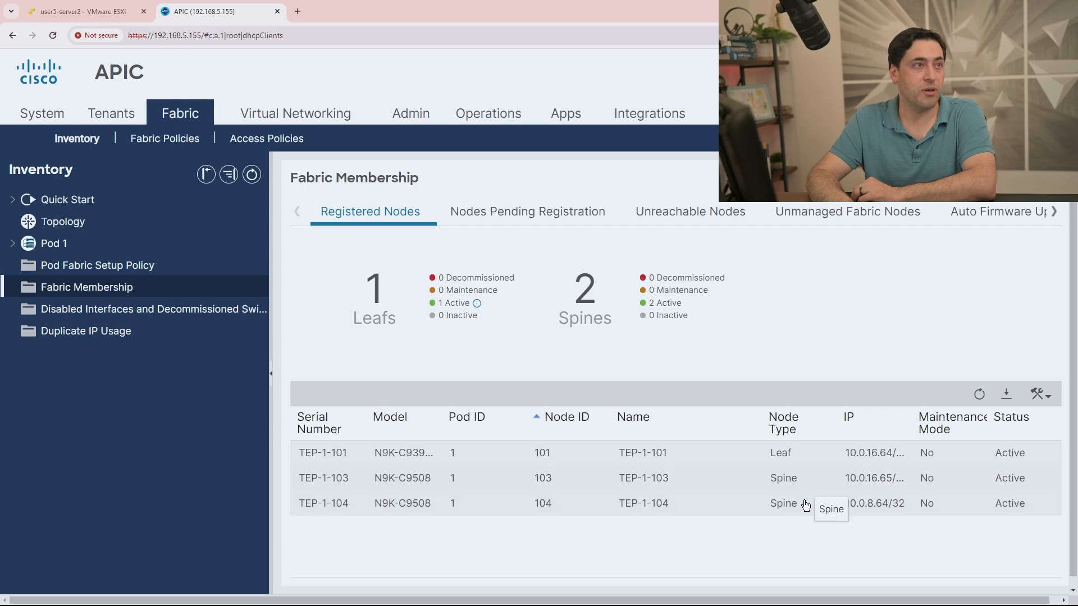
{"action": "left_click", "coordinate": [496, 217]}
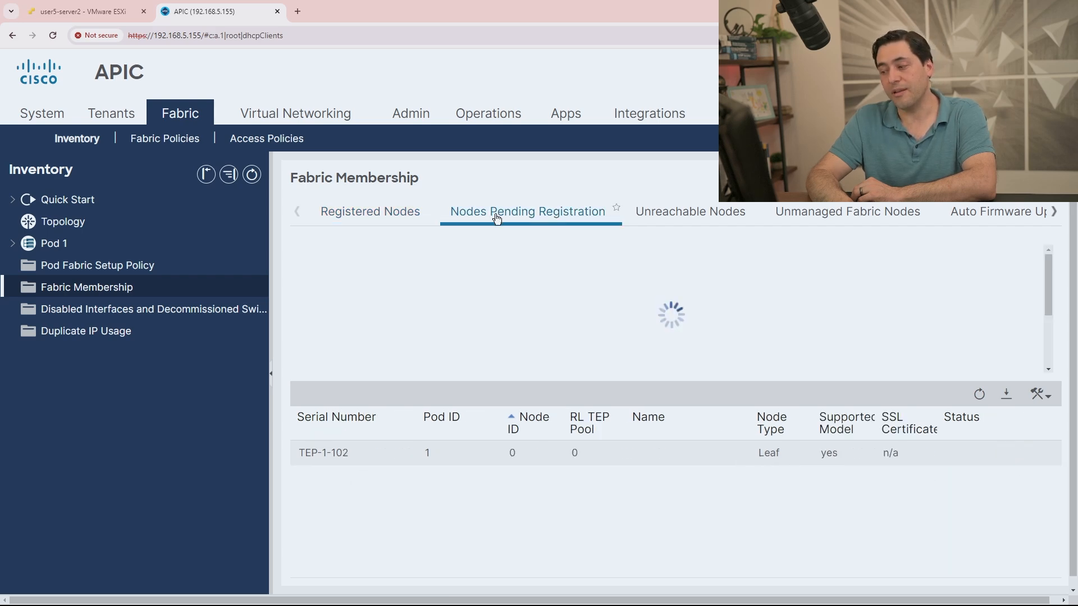
{"action": "left_click", "coordinate": [600, 452]}
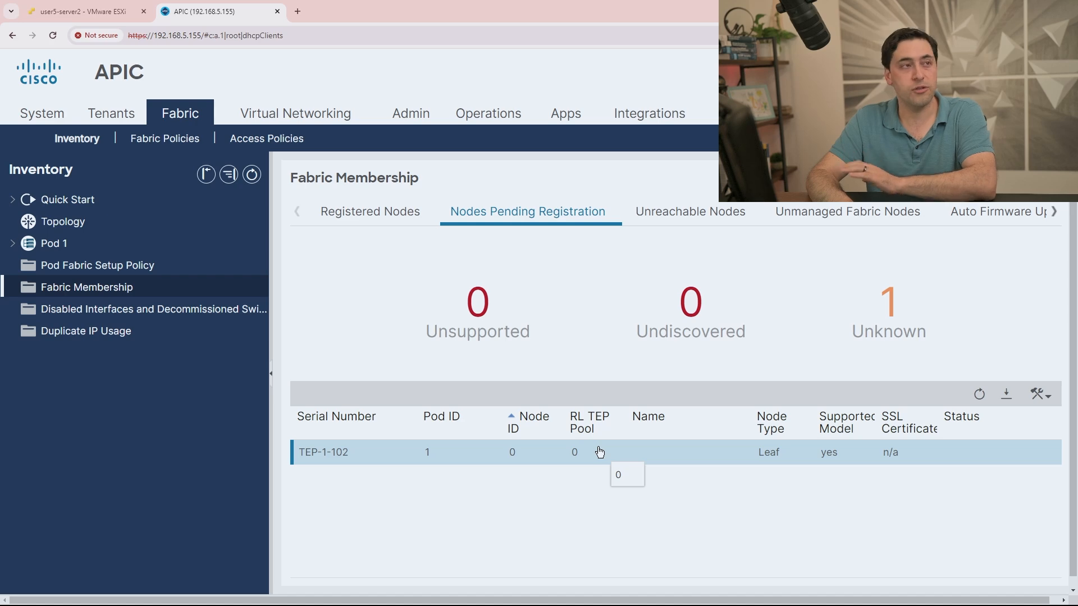
{"action": "right_click", "coordinate": [598, 451]}
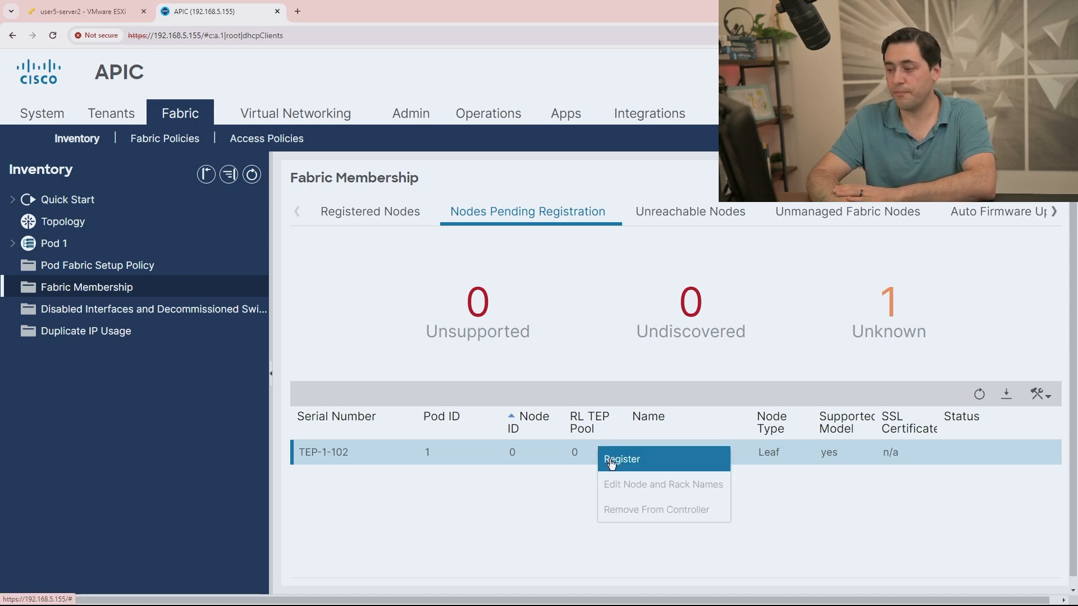
{"action": "left_click", "coordinate": [611, 464]}
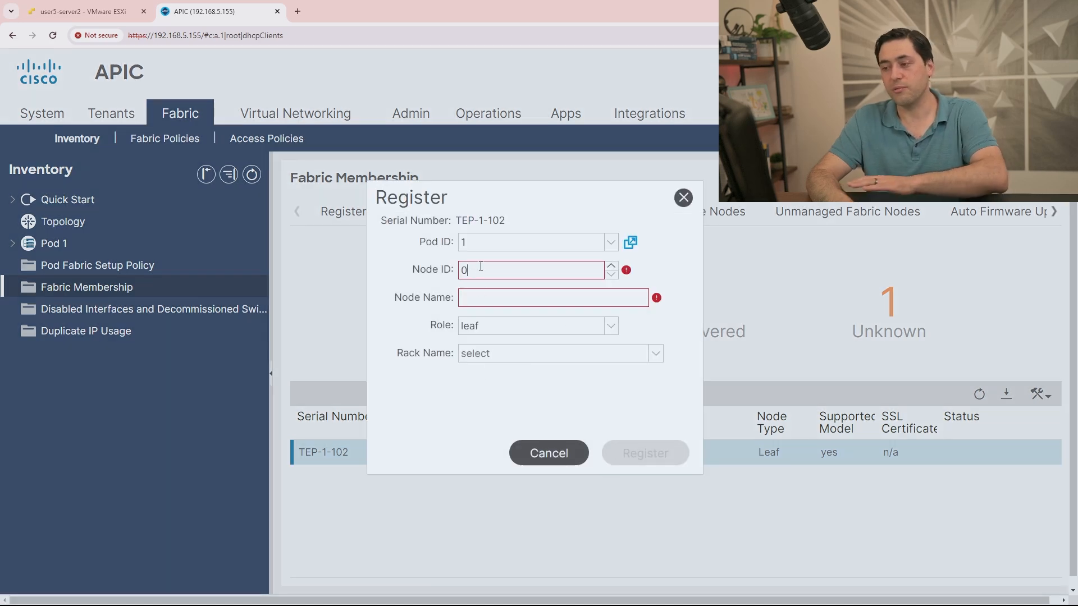
{"action": "left_click_drag", "start_coordinate": [478, 269], "coordinate": [450, 271]}
{"action": "type", "text": "102"}
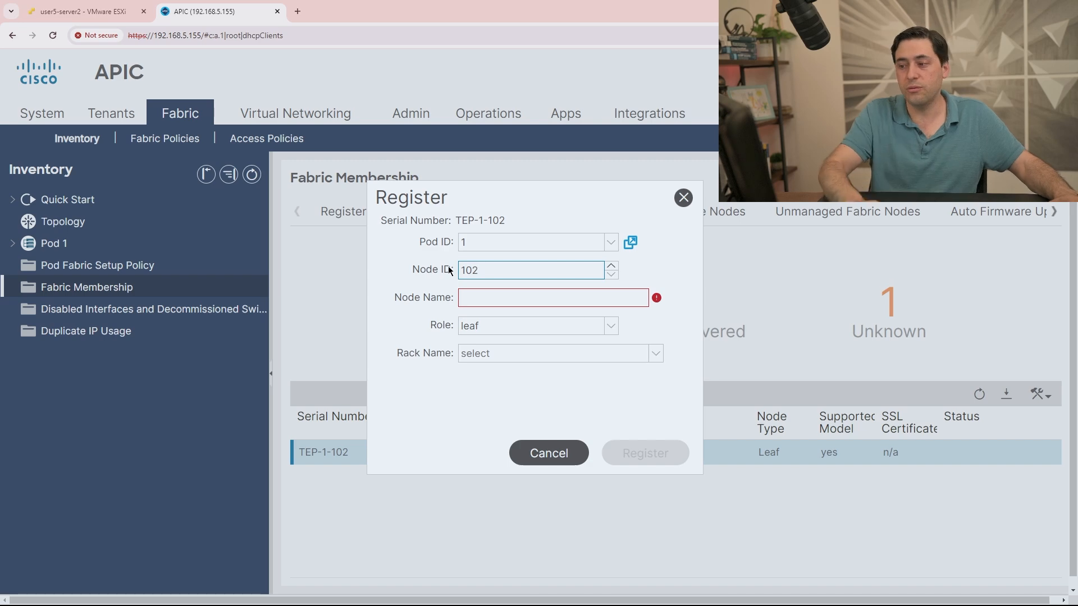
{"action": "left_click", "coordinate": [471, 296]}
{"action": "type", "text": "TE"}
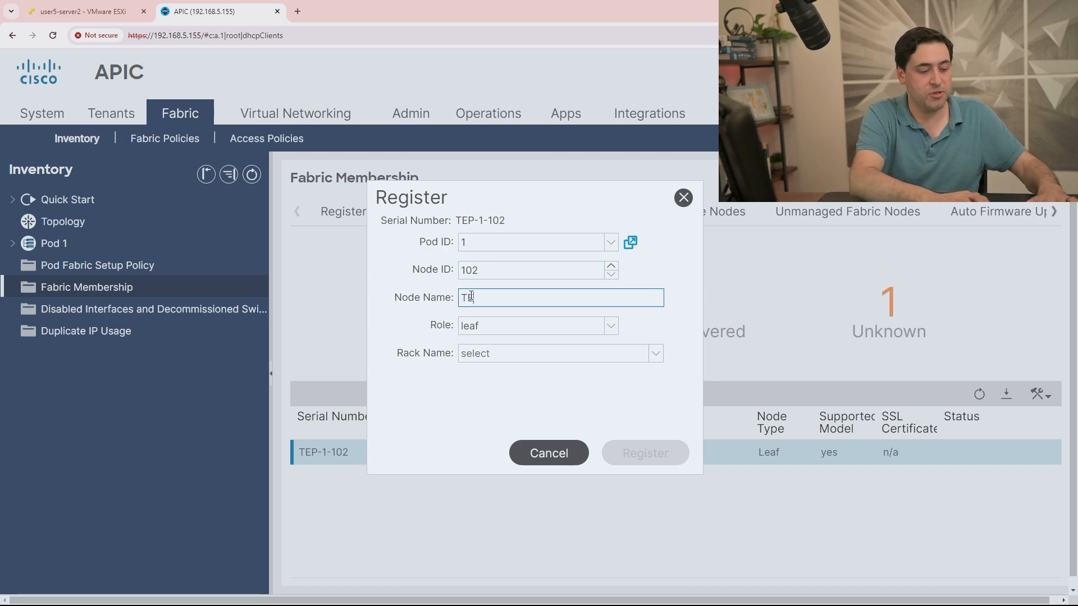
{"action": "type", "text": "P-1-103"}
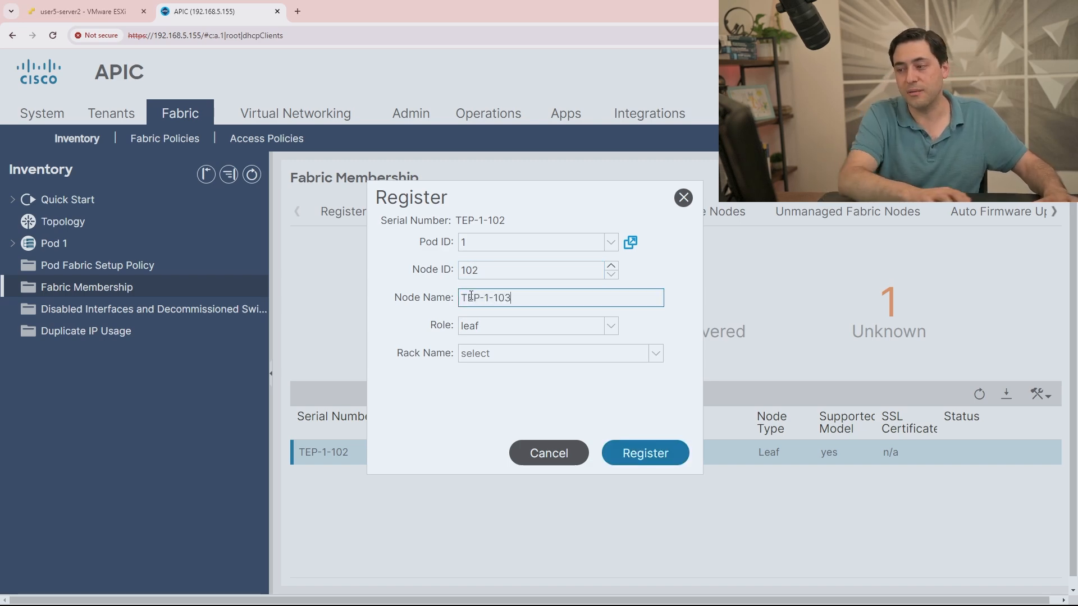
{"action": "left_click", "coordinate": [624, 456]}
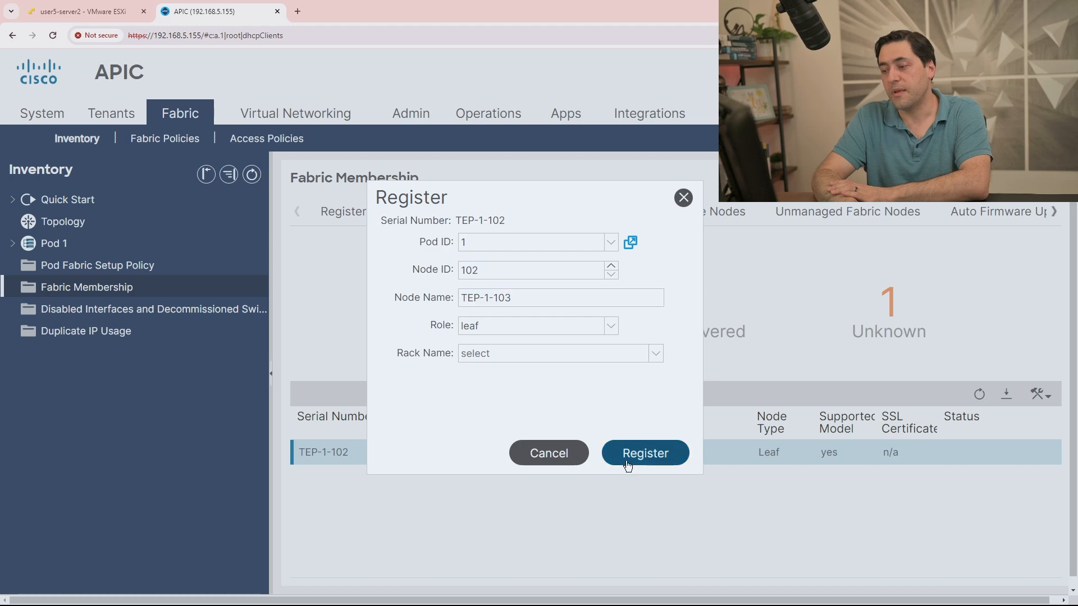
{"action": "left_click", "coordinate": [528, 358]}
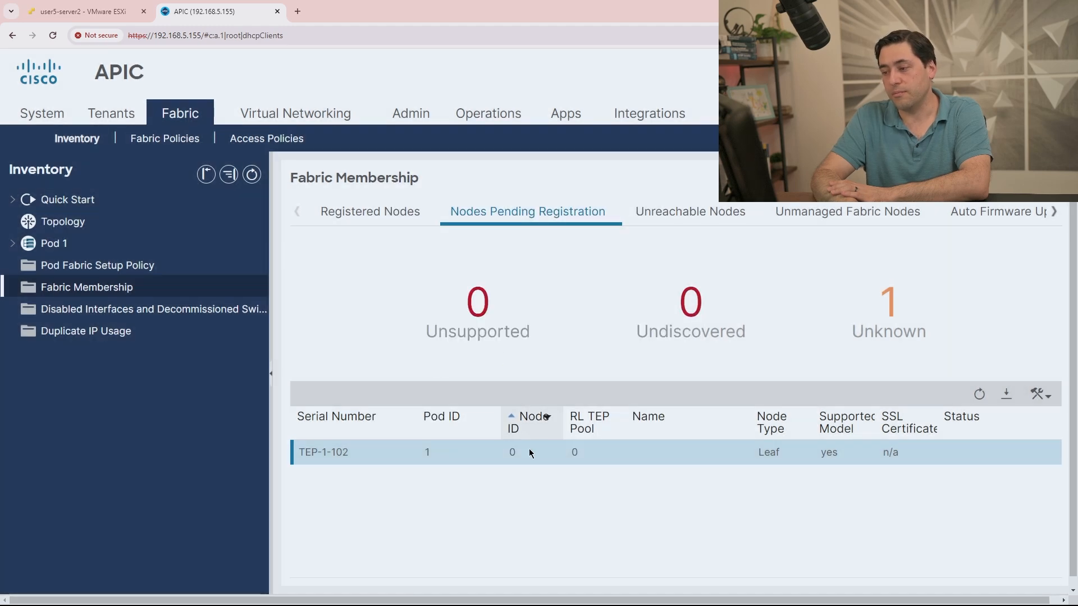
Re-register TEP-1-102 with the corrected name TEP-1-102 and check the Registered Nodes list.
{"action": "right_click", "coordinate": [505, 450]}
{"action": "left_click", "coordinate": [518, 456]}
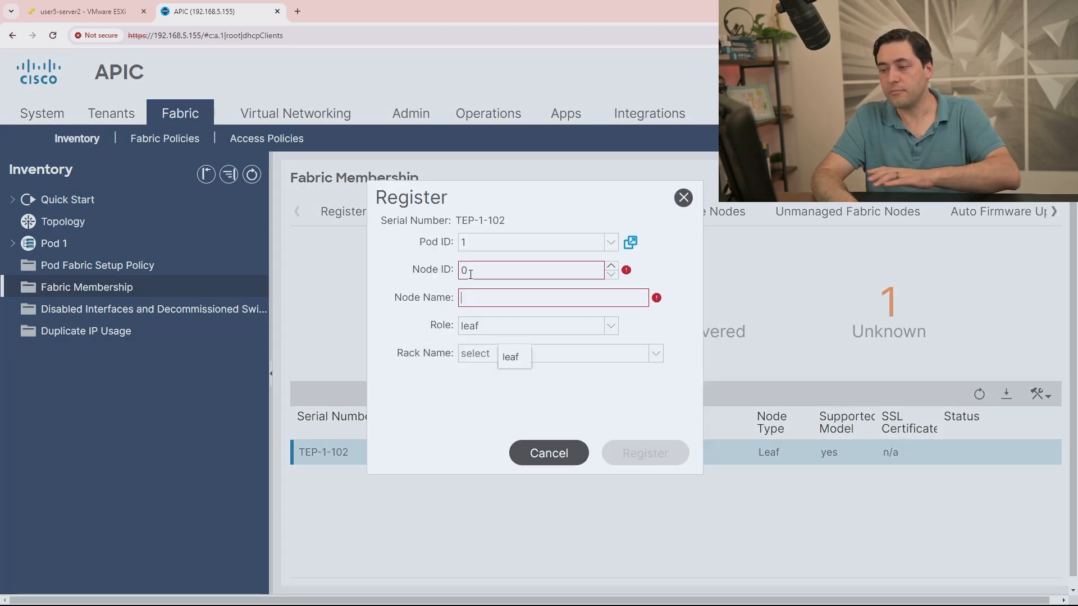
{"action": "left_click", "coordinate": [444, 269]}
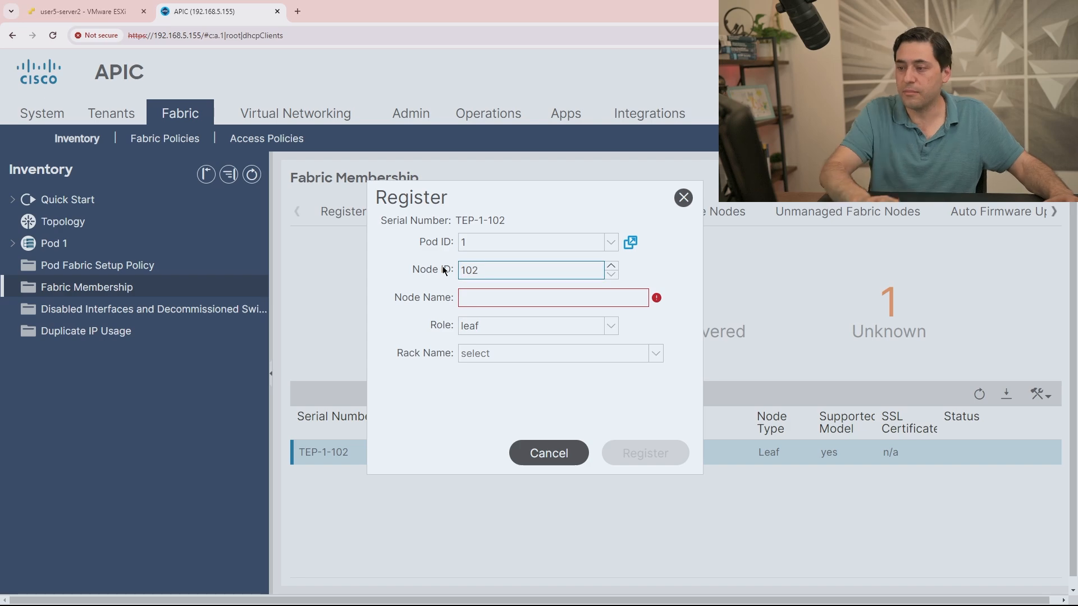
{"action": "left_click", "coordinate": [472, 297]}
{"action": "type", "text": "TEP-1-102"}
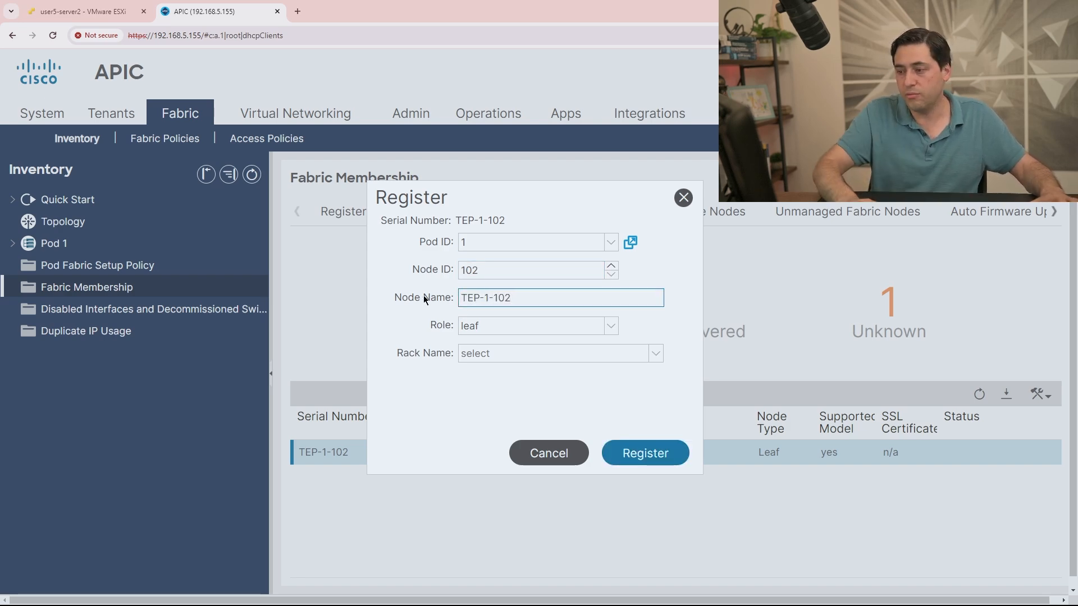
{"action": "left_click", "coordinate": [637, 451]}
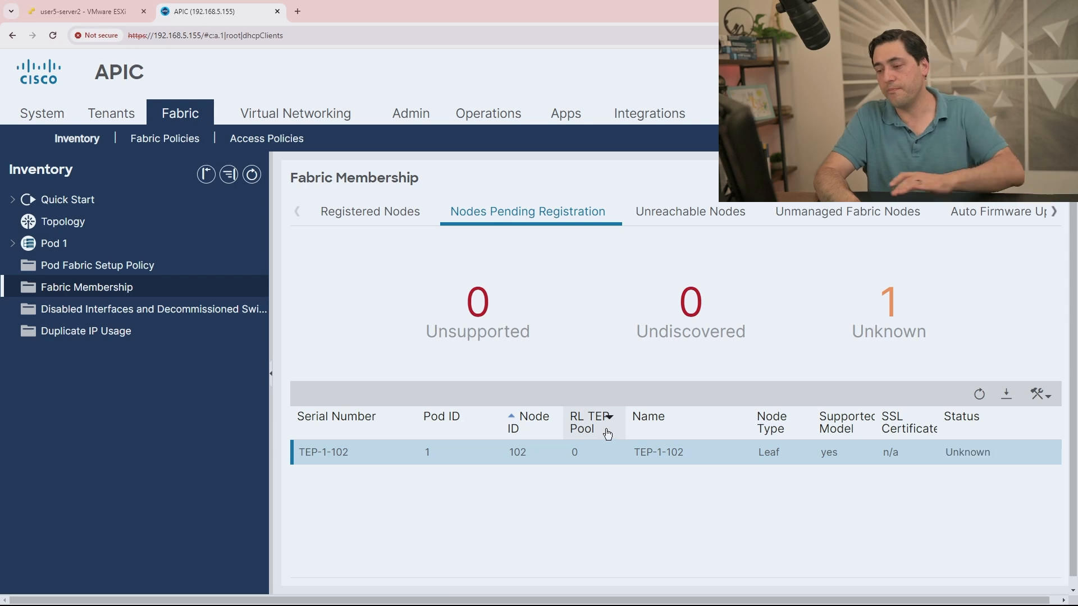
{"action": "left_click", "coordinate": [362, 213]}
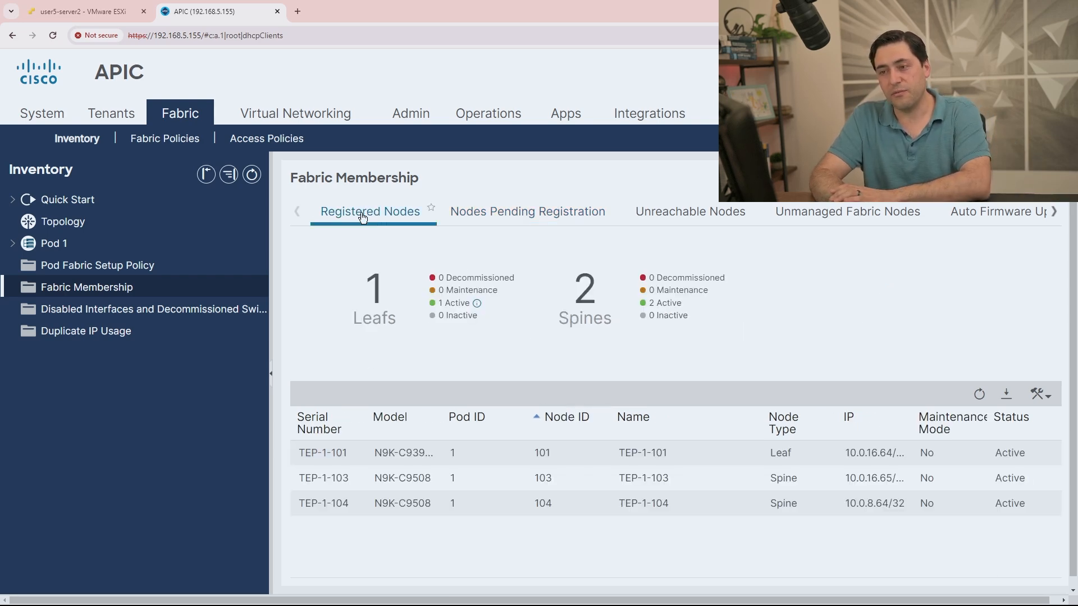
{"action": "left_click", "coordinate": [56, 112]}
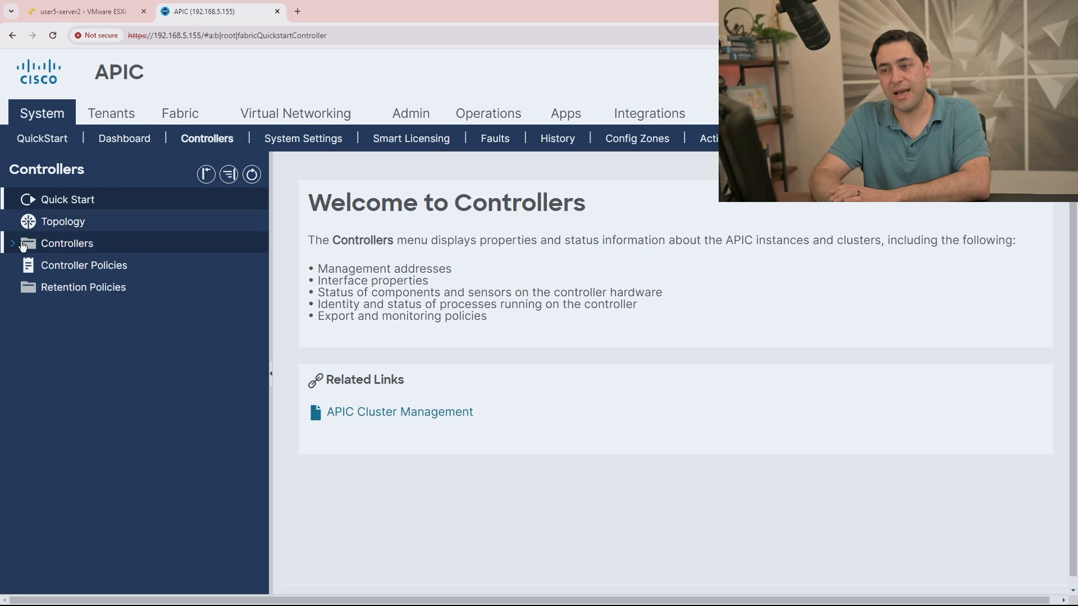
Expand the Controllers folder to reveal DC1-APIC1, DC1-APIC2 and the new DC1-APIC3 (Node-3).
{"action": "left_click", "coordinate": [62, 244]}
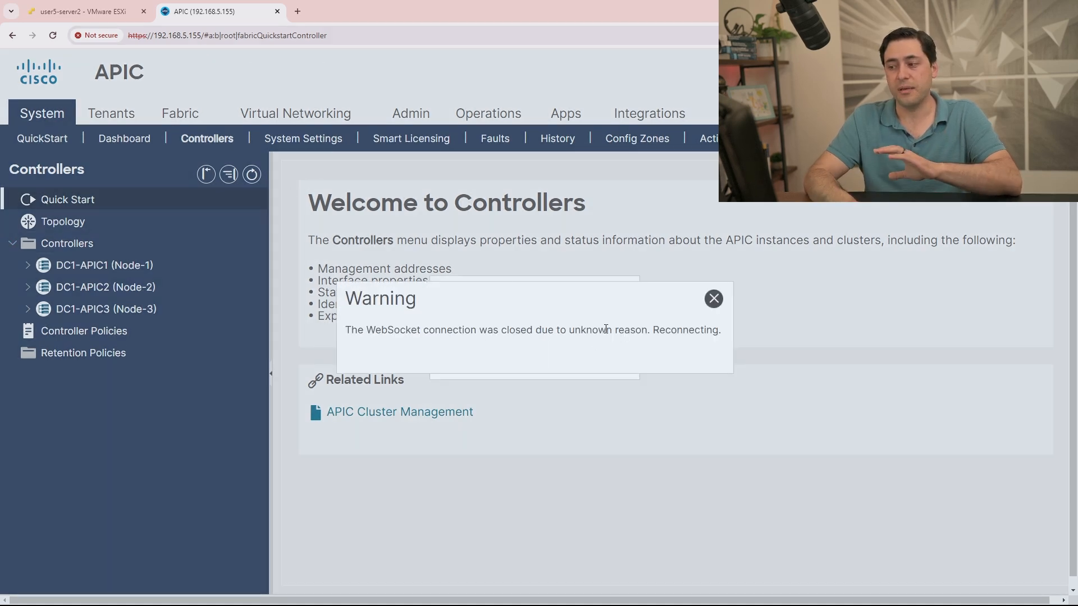
{"action": "left_click_drag", "start_coordinate": [202, 35], "coordinate": [472, 32]}
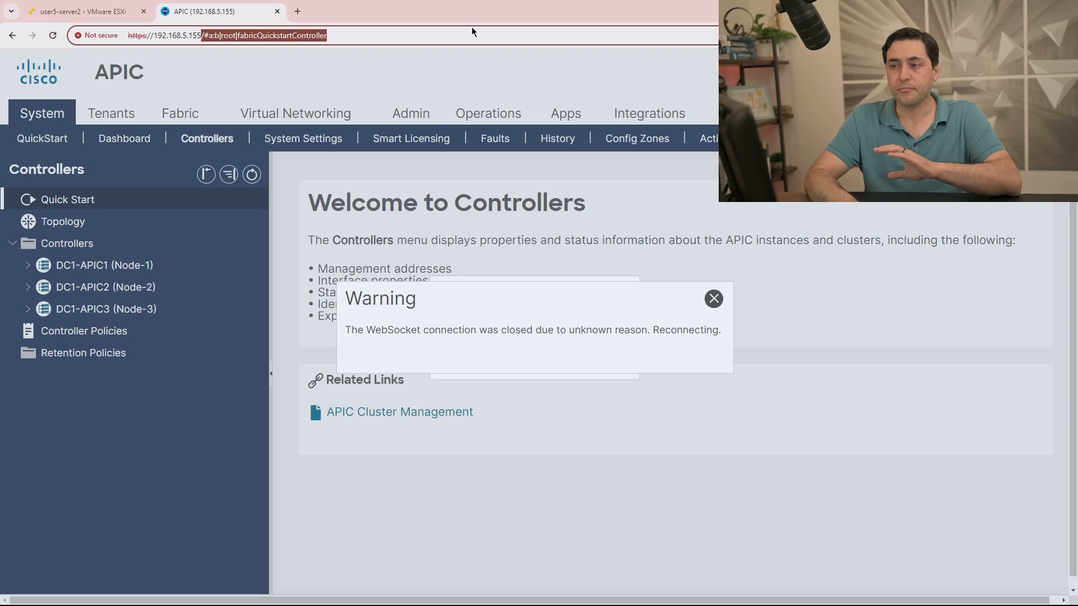
{"action": "key", "text": "BackSpace"}
{"action": "key", "text": "Return"}
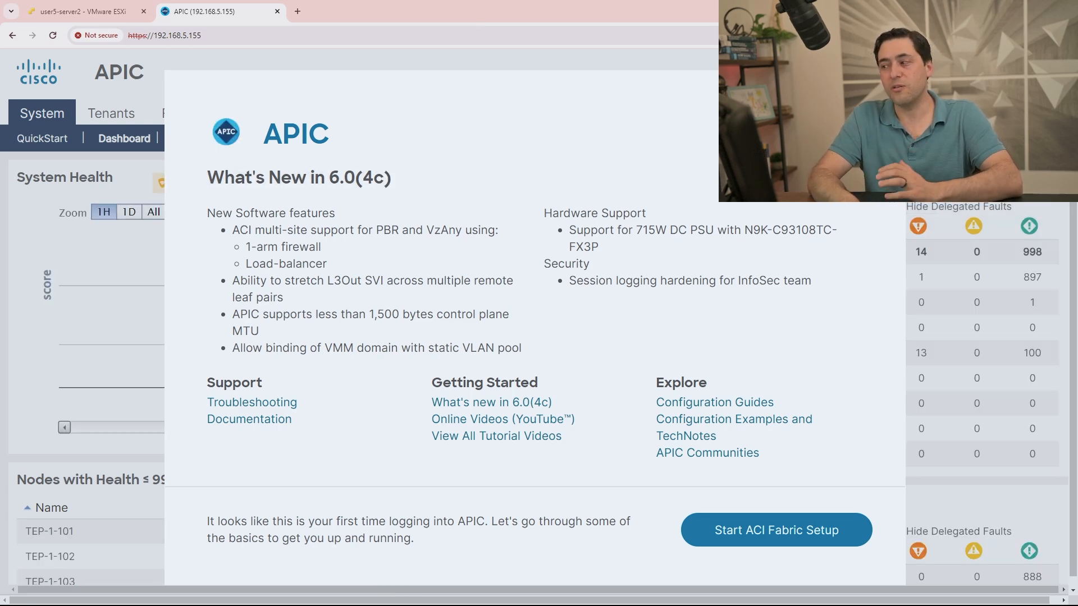
{"action": "key", "text": "Escape"}
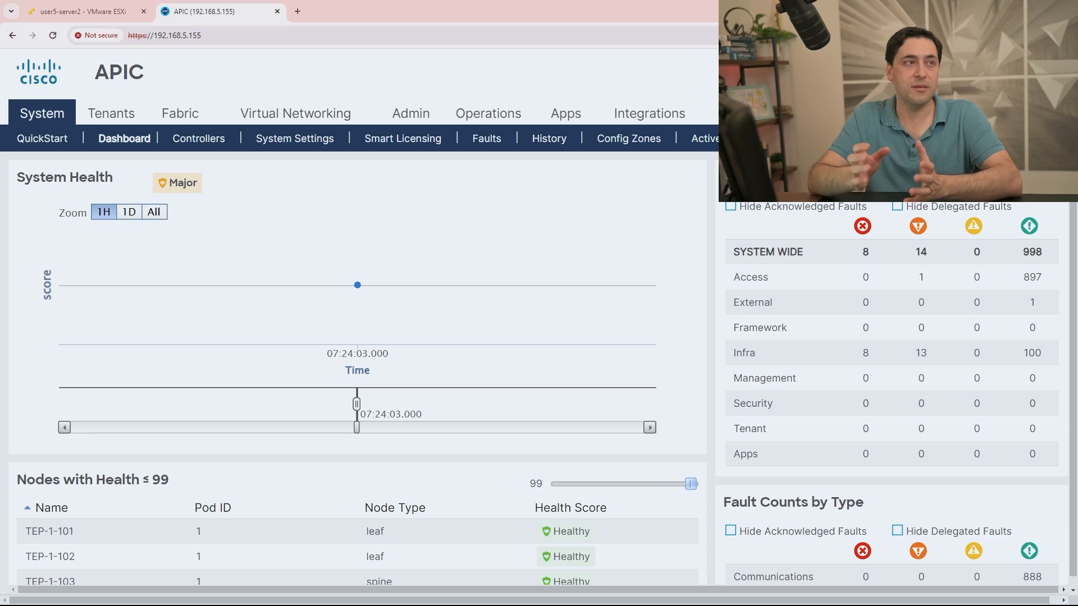